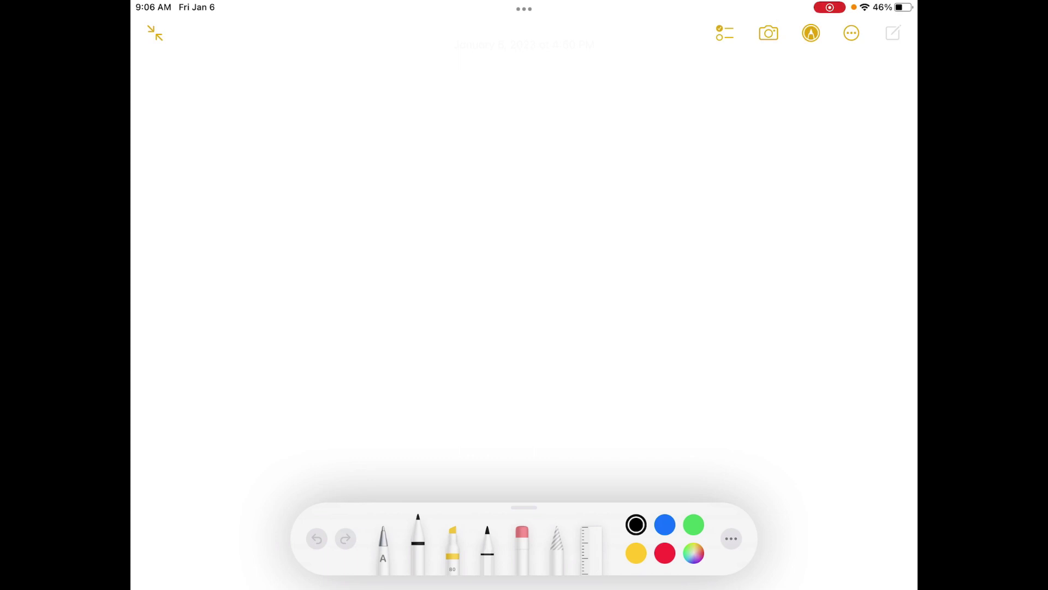
- Handwrite the problem number 2.45 and the equation D = D₀exp(−E/RT)
mouse_move(168, 81)
left_mouse_down()
mouse_move(178, 98)
mouse_move(209, 84)
mouse_move(218, 94)
mouse_move(218, 77)
left_mouse_up()
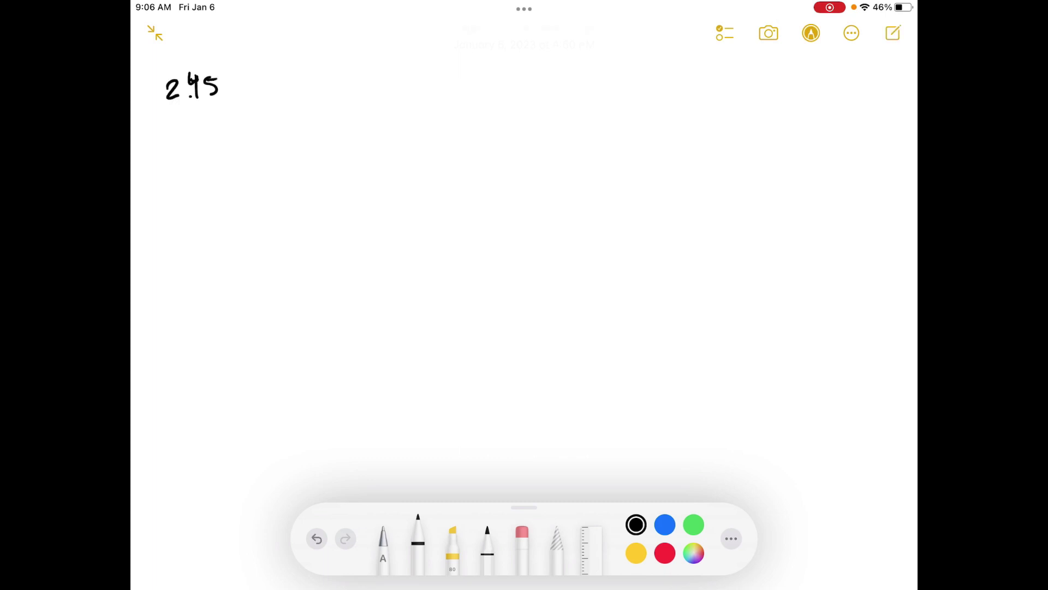
mouse_move(243, 144)
left_mouse_down()
mouse_move(246, 175)
mouse_move(254, 146)
mouse_move(350, 169)
mouse_move(392, 160)
left_mouse_up()
mouse_move(401, 148)
left_mouse_down()
mouse_move(414, 152)
mouse_move(403, 174)
left_mouse_up()
mouse_move(441, 107)
left_mouse_down()
mouse_move(434, 168)
mouse_move(485, 135)
mouse_move(504, 149)
left_mouse_up()
mouse_move(487, 134)
left_mouse_down()
mouse_move(514, 154)
mouse_move(560, 147)
mouse_move(586, 118)
left_mouse_up()
left_click_drag(576, 121, 579, 147)
left_click_drag(586, 98, 589, 160)
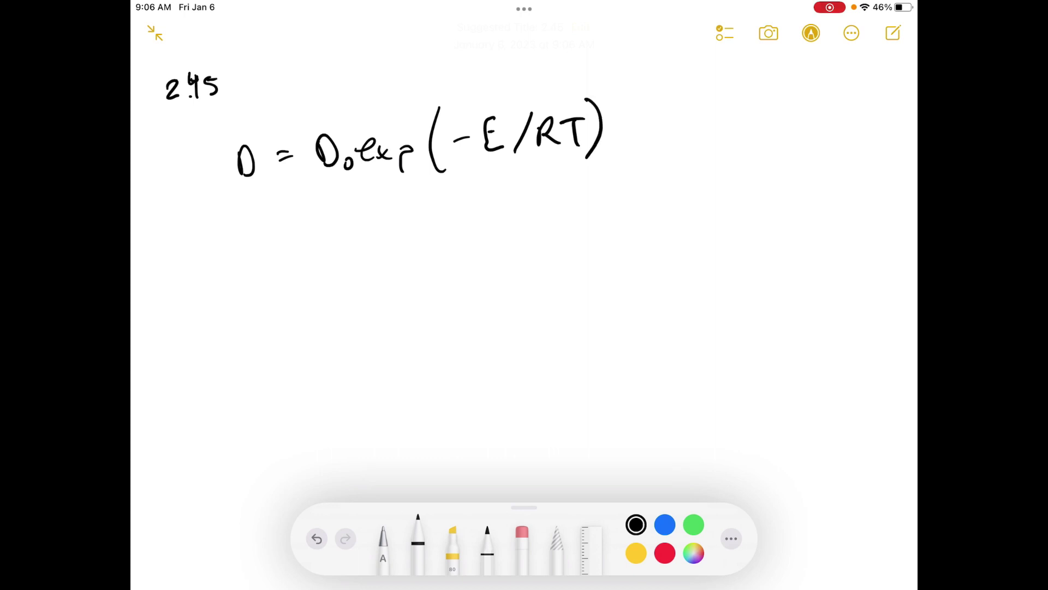
- Below the equation, define D₀ as the pre-exponential factor
left_click_drag(220, 218, 221, 248)
mouse_move(220, 217)
left_mouse_down()
mouse_move(244, 254)
mouse_move(273, 222)
left_mouse_up()
mouse_move(258, 237)
left_mouse_down()
mouse_move(316, 226)
mouse_move(366, 240)
left_mouse_up()
mouse_move(372, 224)
left_mouse_down()
mouse_move(385, 229)
mouse_move(378, 245)
mouse_move(414, 235)
mouse_move(423, 214)
left_mouse_up()
left_click_drag(415, 223, 441, 233)
mouse_move(452, 223)
left_mouse_down()
mouse_move(449, 232)
mouse_move(463, 230)
left_mouse_up()
left_click_drag(455, 220, 468, 216)
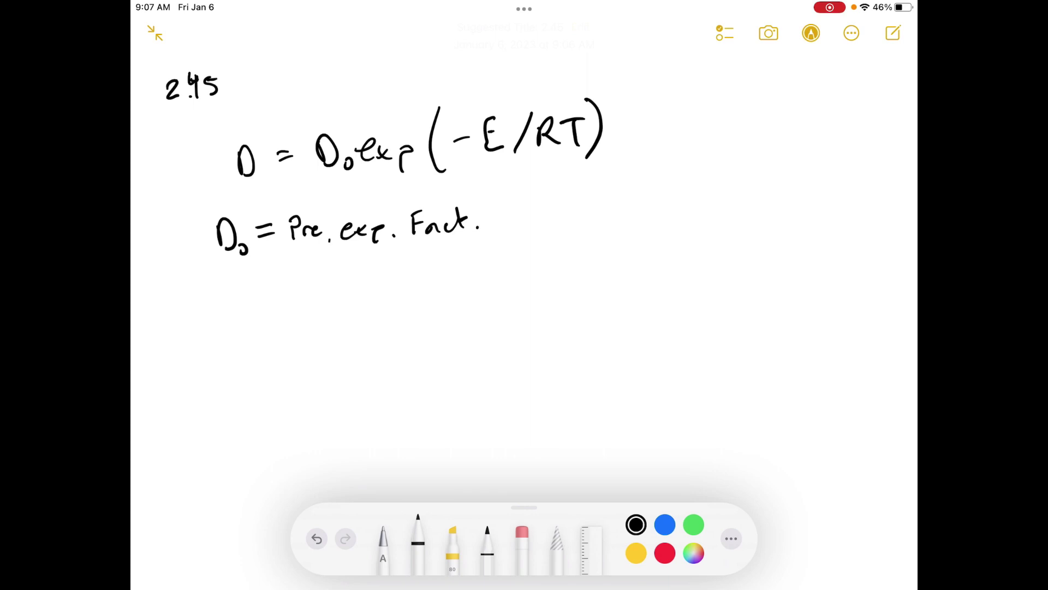
- On a new line, define E as the activation energy
mouse_move(244, 276)
left_mouse_down()
mouse_move(244, 307)
mouse_move(246, 290)
mouse_move(286, 274)
mouse_move(289, 283)
left_mouse_up()
mouse_move(324, 278)
left_mouse_down()
mouse_move(312, 291)
mouse_move(327, 290)
left_mouse_up()
mouse_move(339, 270)
left_mouse_down()
mouse_move(340, 291)
mouse_move(349, 280)
mouse_move(369, 289)
left_mouse_up()
mouse_move(381, 278)
left_mouse_down()
mouse_move(379, 289)
mouse_move(394, 282)
left_mouse_up()
left_click_drag(387, 274, 468, 274)
left_click_drag(480, 267, 493, 275)
left_click_drag(495, 266, 513, 269)
mouse_move(524, 261)
left_mouse_down()
mouse_move(526, 282)
mouse_move(549, 275)
left_mouse_up()
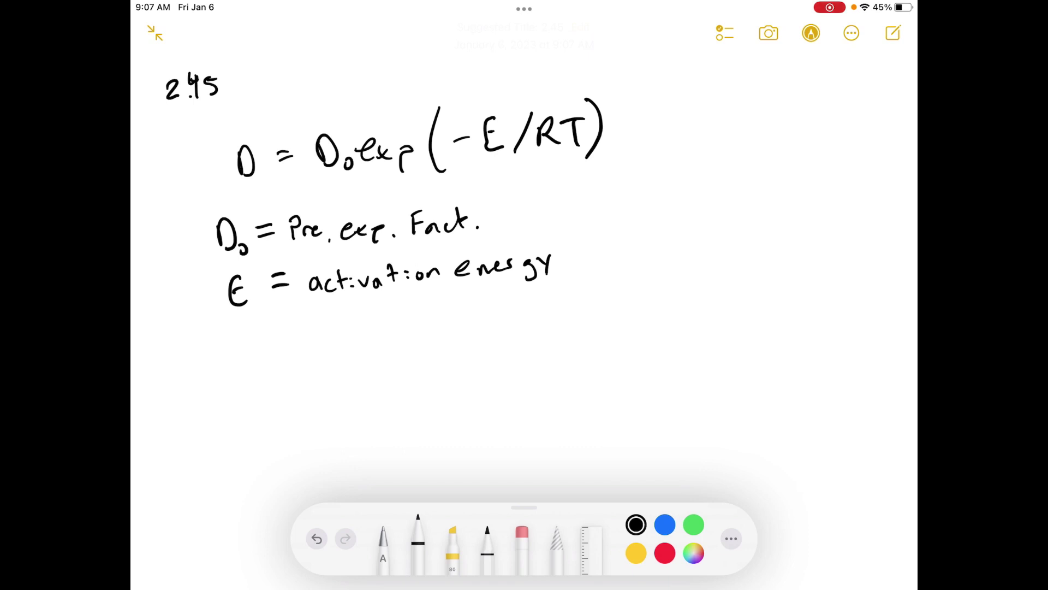
- Write R = 1.987 cal/mol·K below the E definition
mouse_move(236, 332)
left_mouse_down()
mouse_move(237, 354)
mouse_move(284, 331)
left_mouse_up()
left_click_drag(271, 338, 337, 333)
mouse_move(357, 315)
left_mouse_down()
mouse_move(356, 335)
mouse_move(381, 335)
left_mouse_up()
mouse_move(382, 313)
left_mouse_down()
mouse_move(405, 309)
mouse_move(401, 331)
mouse_move(447, 321)
left_mouse_up()
mouse_move(462, 311)
left_mouse_down()
mouse_move(478, 331)
mouse_move(536, 321)
left_mouse_up()
left_click_drag(547, 300, 569, 320)
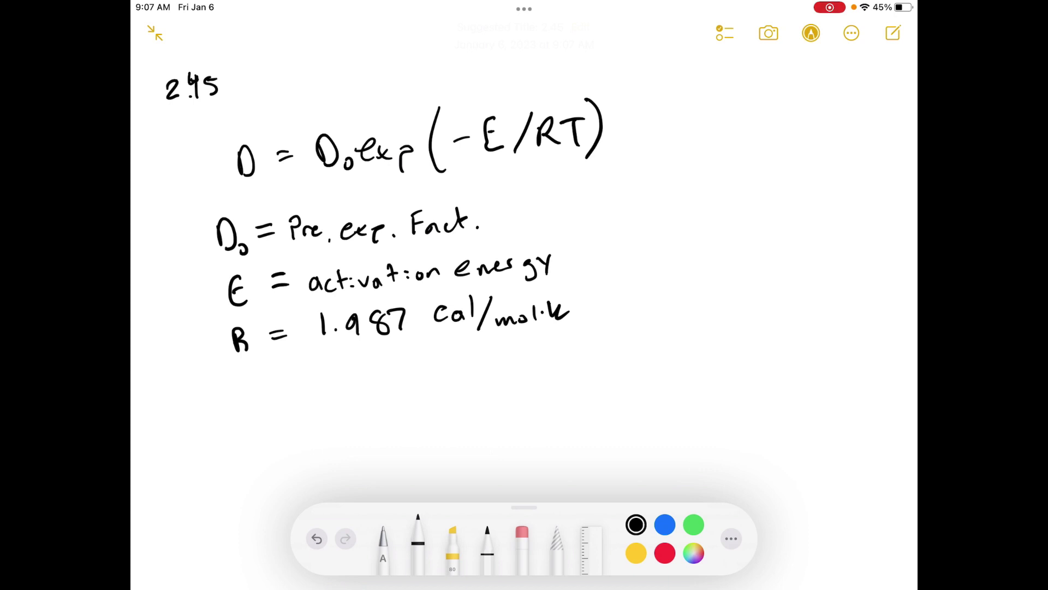
scroll(525, 245, "down", 3)
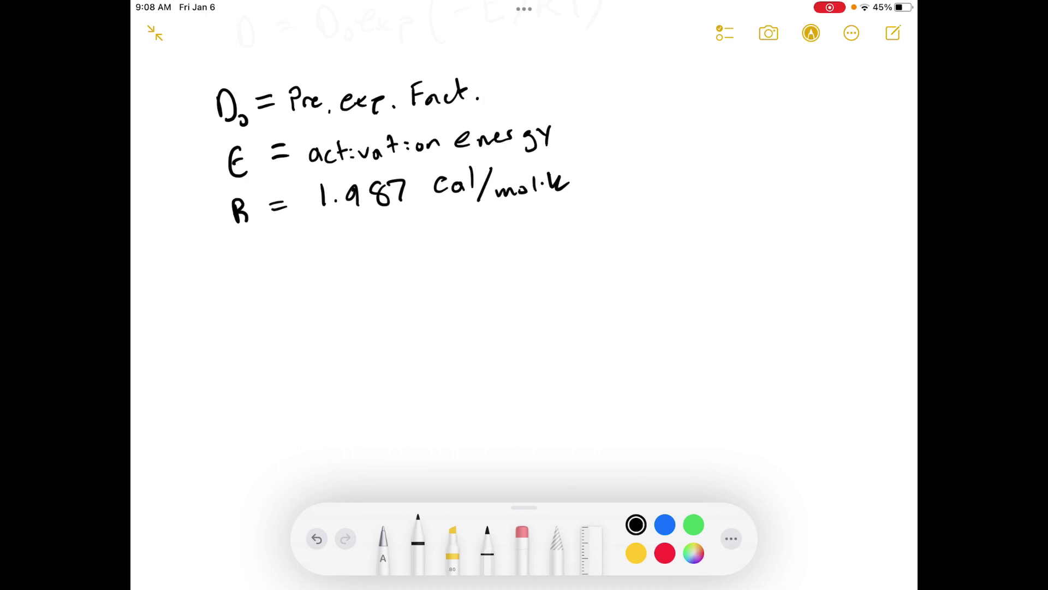
- Label part a) and write E/RT => [?]/([cal/mol·K][K]) = 1
left_click_drag(174, 263, 190, 290)
mouse_move(246, 269)
left_mouse_down()
mouse_move(254, 295)
mouse_move(264, 293)
mouse_move(259, 282)
mouse_move(291, 299)
left_mouse_up()
mouse_move(247, 326)
left_mouse_down()
mouse_move(250, 344)
mouse_move(282, 315)
left_mouse_up()
left_click_drag(275, 319, 277, 339)
mouse_move(307, 292)
left_mouse_down()
mouse_move(336, 288)
mouse_move(333, 299)
mouse_move(351, 310)
left_mouse_up()
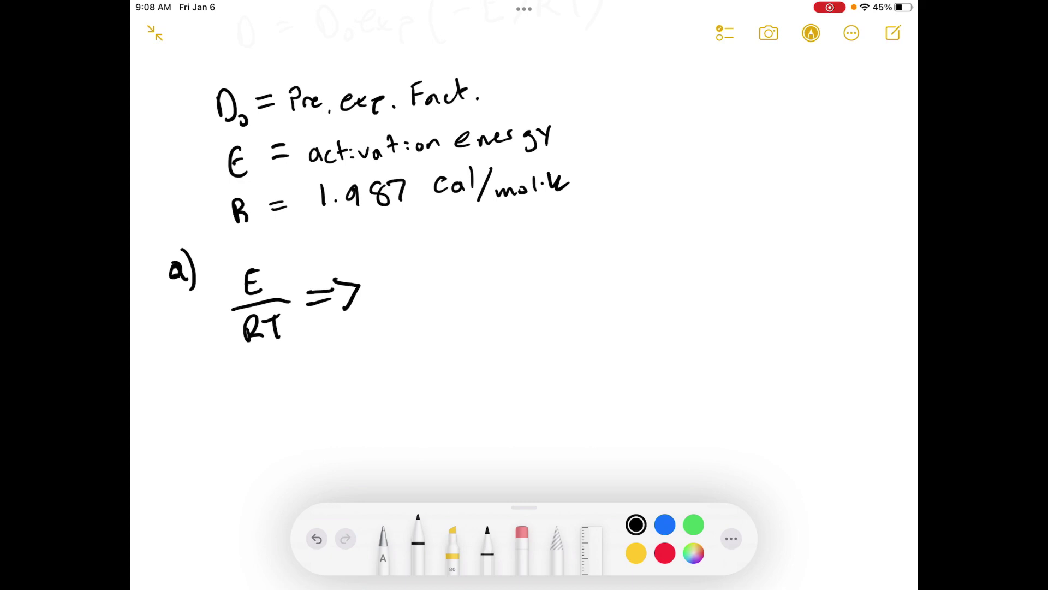
mouse_move(390, 254)
left_mouse_down()
mouse_move(386, 281)
mouse_move(404, 262)
mouse_move(417, 276)
mouse_move(463, 275)
left_mouse_up()
mouse_move(392, 303)
left_mouse_down()
mouse_move(401, 334)
mouse_move(408, 316)
mouse_move(442, 315)
mouse_move(416, 337)
mouse_move(462, 329)
mouse_move(459, 309)
left_mouse_up()
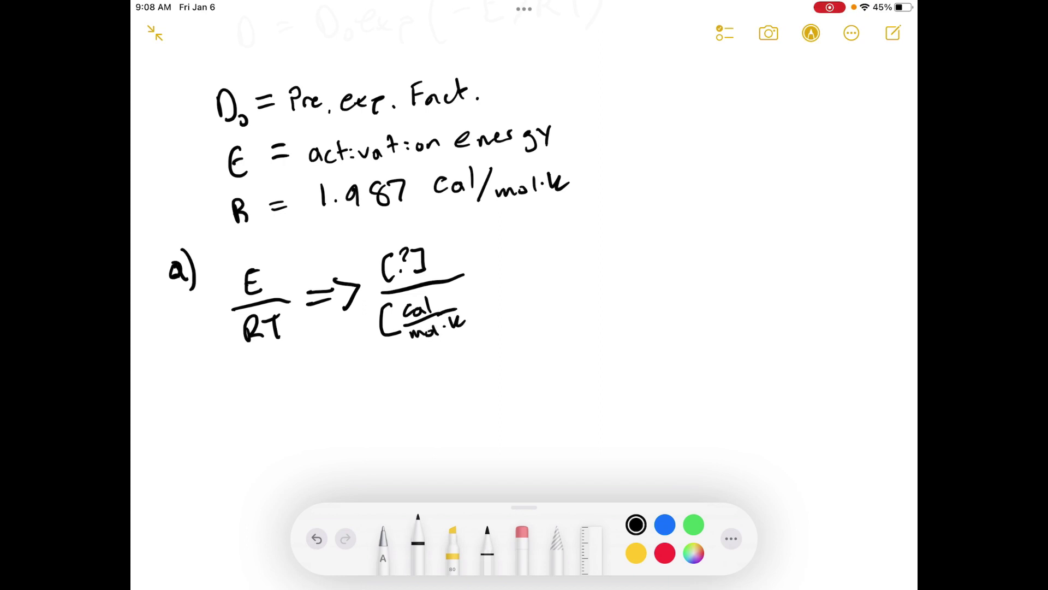
mouse_move(476, 289)
left_mouse_down()
mouse_move(468, 326)
mouse_move(526, 317)
left_mouse_up()
left_click_drag(455, 274, 514, 267)
scroll(524, 295, "down", 3)
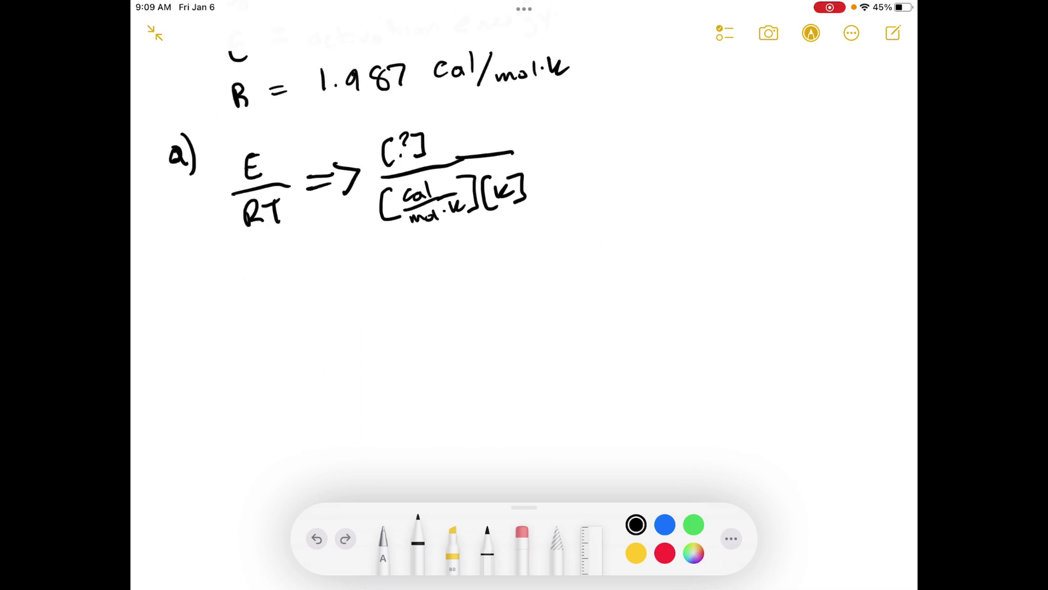
left_click_drag(523, 146, 566, 160)
- Below it, conclude that [?] = [cal/mol] for E
mouse_move(304, 270)
left_mouse_down()
mouse_move(304, 301)
mouse_move(317, 278)
mouse_move(325, 300)
mouse_move(374, 272)
left_mouse_up()
left_click_drag(359, 282, 374, 280)
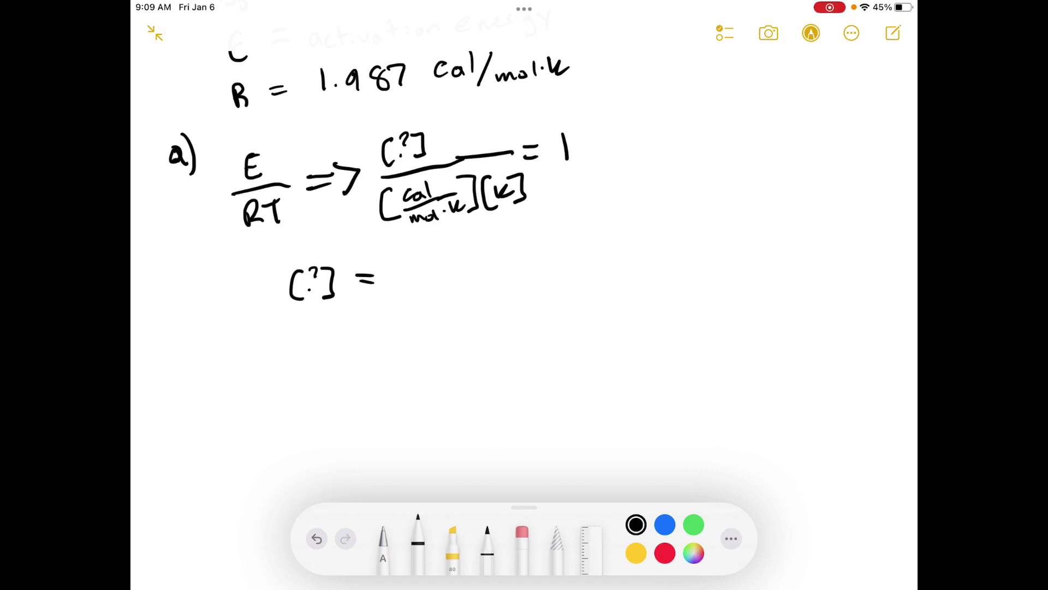
mouse_move(413, 258)
left_mouse_down()
mouse_move(413, 274)
mouse_move(451, 283)
left_mouse_up()
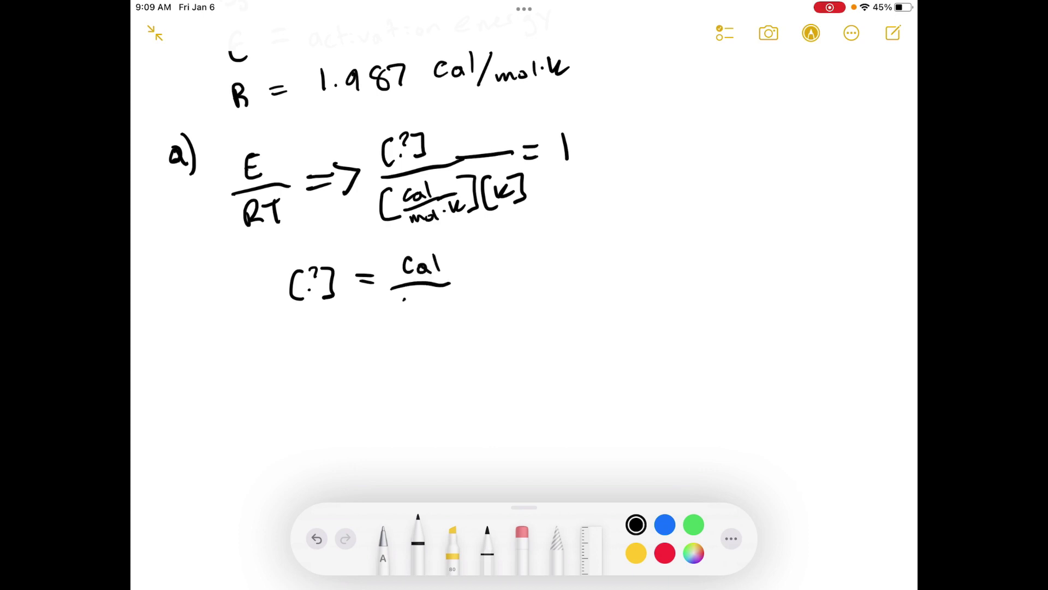
left_click_drag(401, 309, 424, 306)
left_click_drag(435, 291, 436, 310)
left_click_drag(392, 253, 394, 313)
left_click_drag(443, 251, 447, 315)
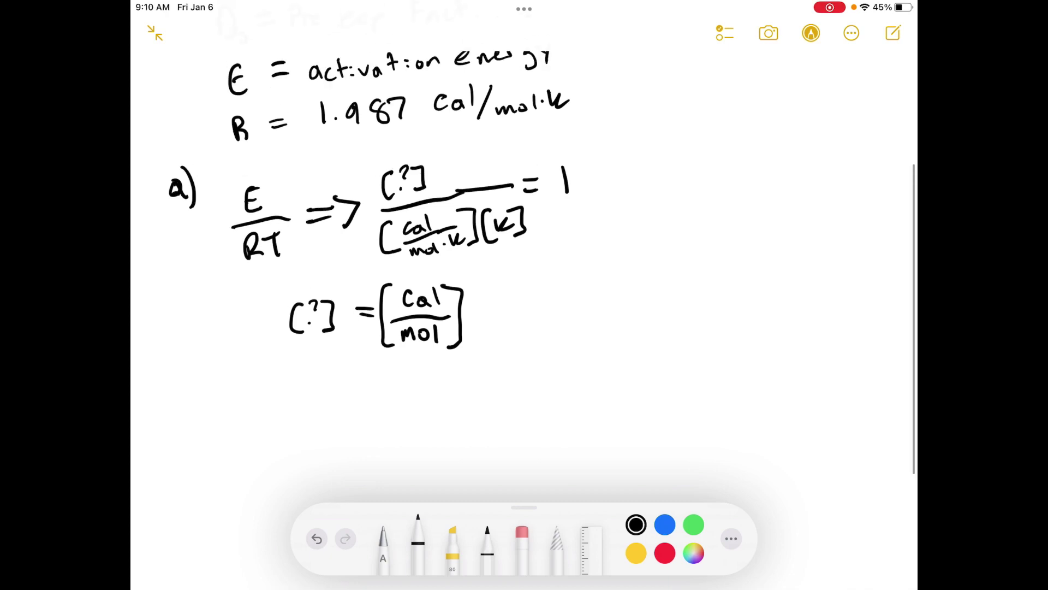
scroll(524, 296, "up", 5)
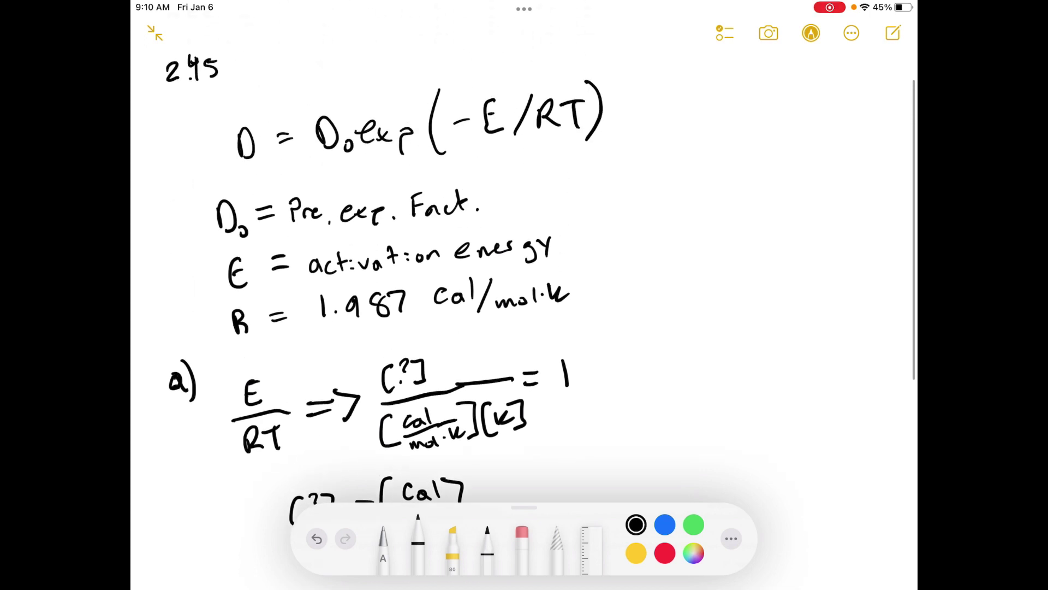
- Highlight the equation D = D₀exp(−E/RT) in yellow
left_click(453, 540)
left_click_drag(248, 155, 242, 121)
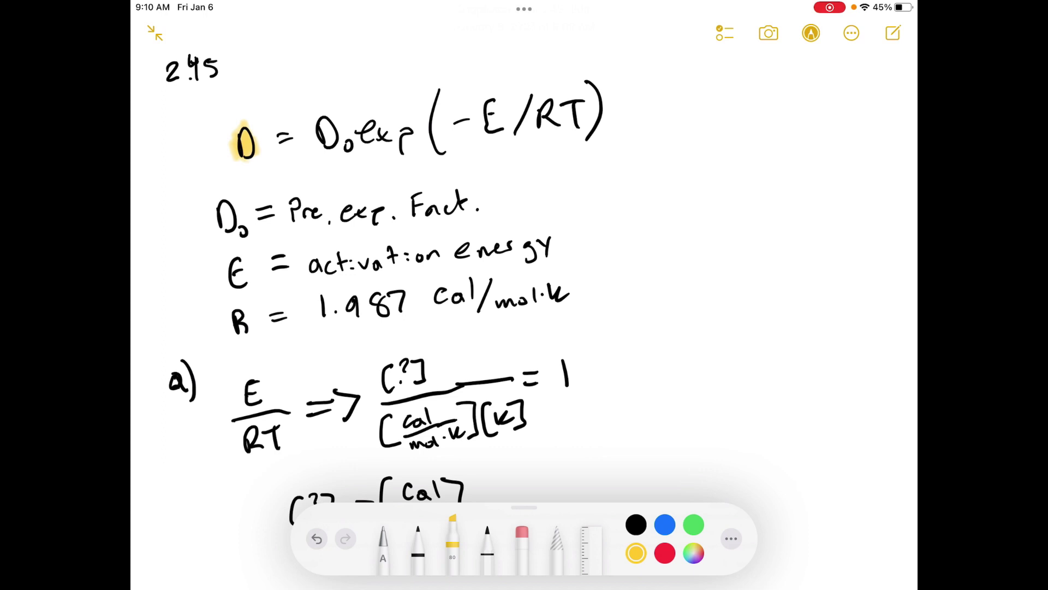
left_click_drag(350, 160, 315, 123)
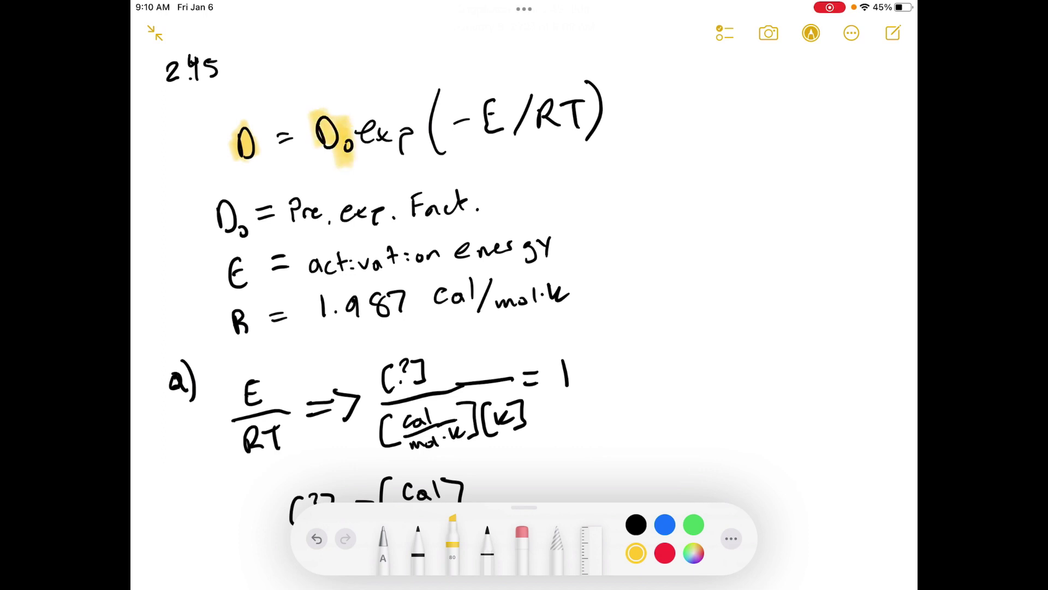
left_click_drag(352, 132, 611, 110)
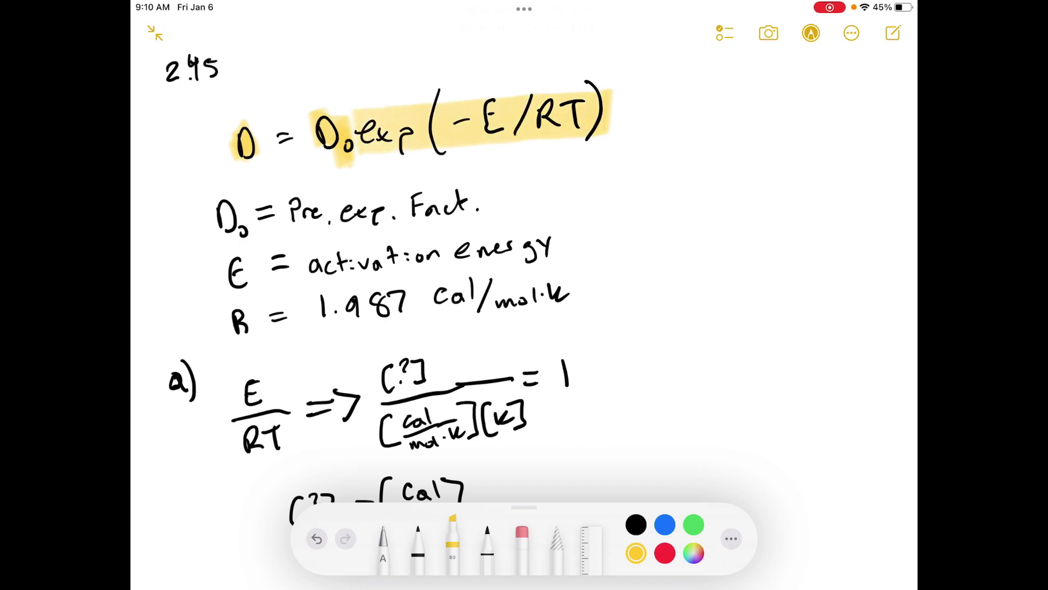
scroll(525, 296, "down", 3)
scroll(524, 296, "down", 2)
- In black, write D₀ with units [cm²/s] and start the part b) label
left_click(636, 524)
left_click(418, 541)
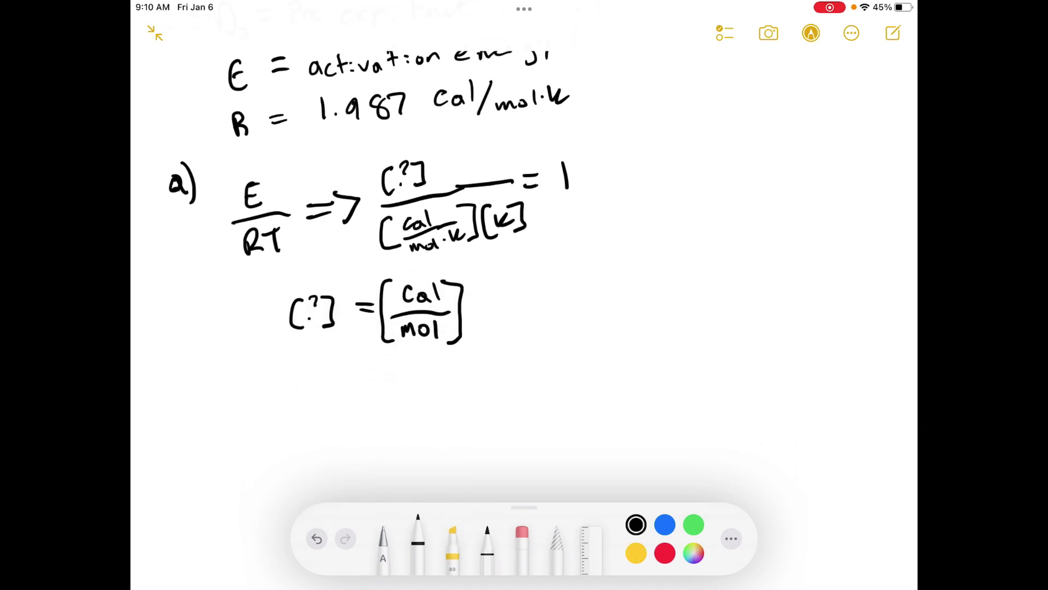
mouse_move(246, 367)
left_mouse_down()
mouse_move(256, 394)
mouse_move(272, 396)
left_mouse_up()
left_click_drag(302, 360, 307, 406)
mouse_move(319, 367)
left_mouse_down()
mouse_move(311, 383)
mouse_move(352, 371)
mouse_move(331, 410)
left_mouse_up()
left_click_drag(356, 362, 359, 412)
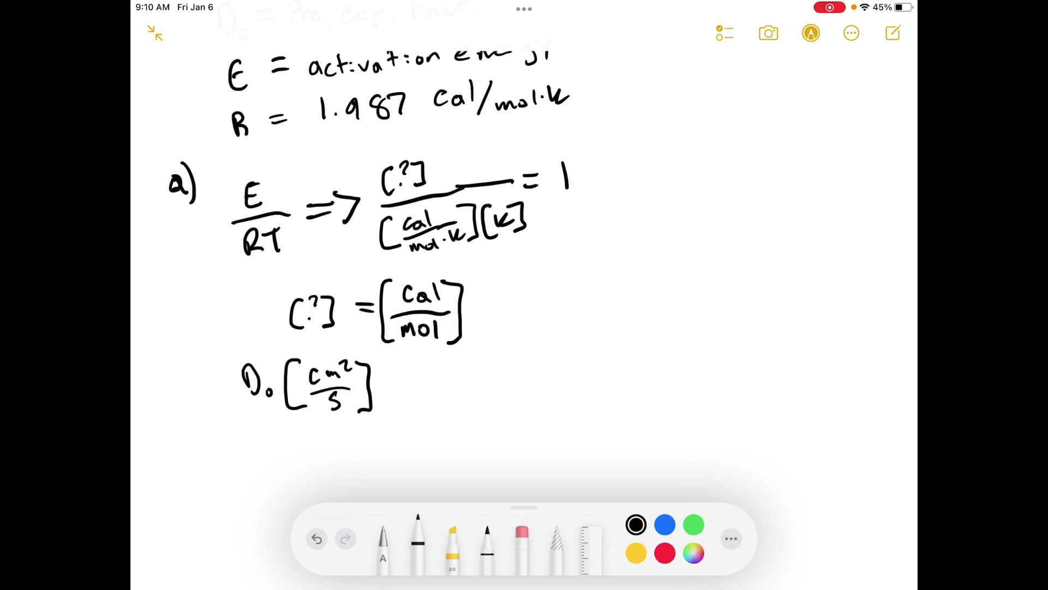
scroll(525, 295, "down", 4)
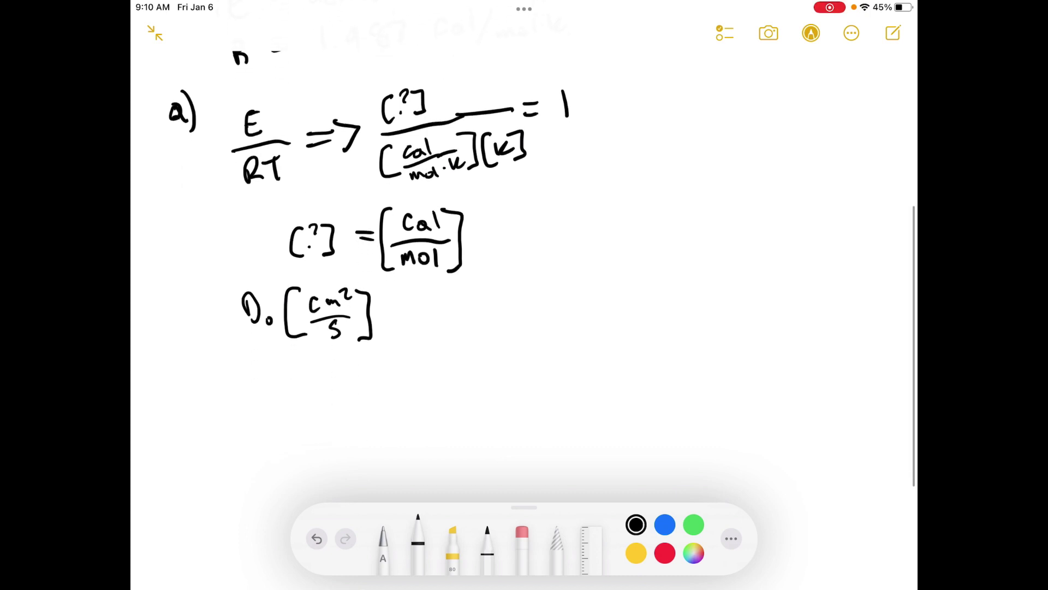
left_click_drag(169, 291, 188, 330)
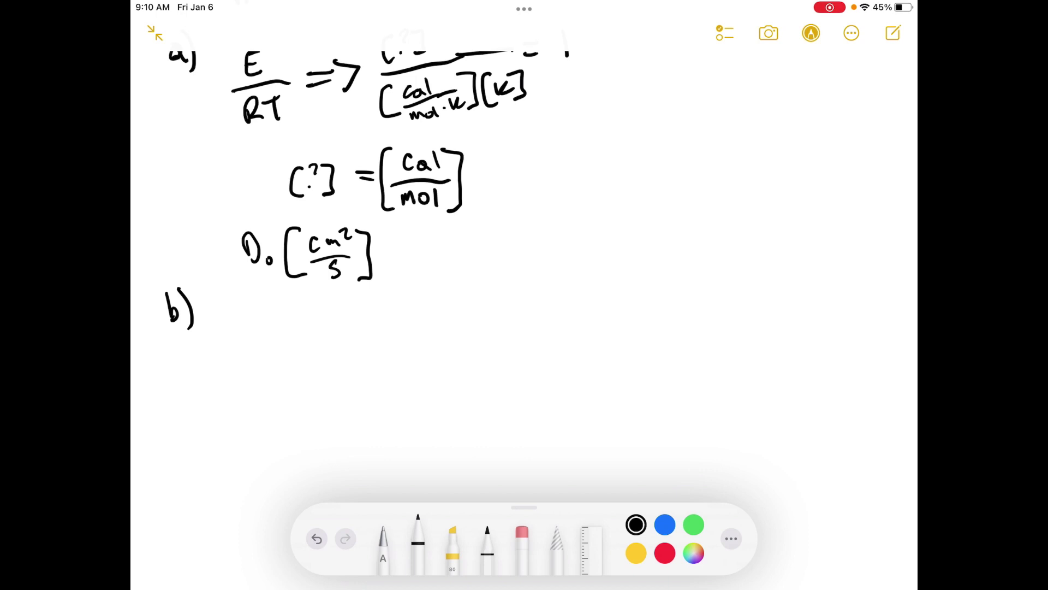
scroll(525, 294, "down", 3)
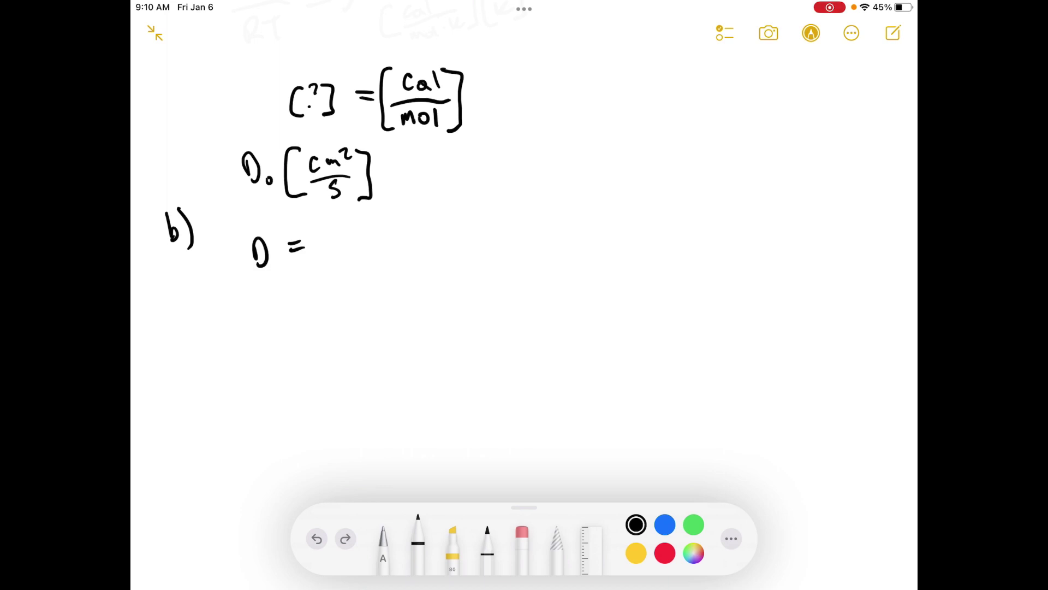
- Rewrite D = D₀exp(−E/RT) under part b)
mouse_move(322, 234)
left_mouse_down()
mouse_move(349, 259)
mouse_move(401, 251)
left_mouse_up()
left_click_drag(406, 235, 410, 259)
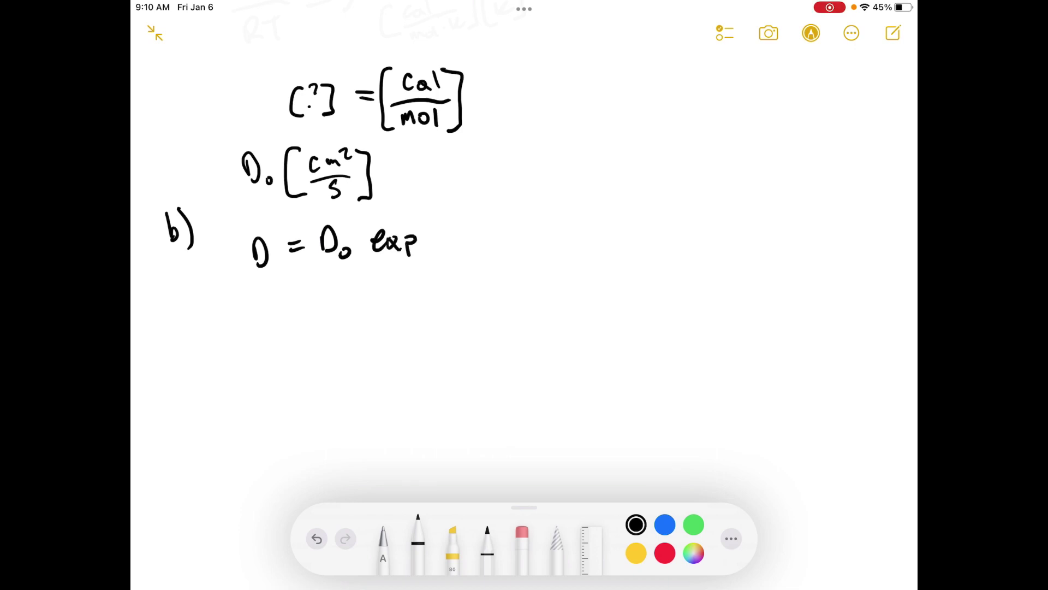
mouse_move(434, 215)
left_mouse_down()
mouse_move(438, 256)
mouse_move(453, 231)
mouse_move(514, 242)
mouse_move(534, 226)
left_mouse_up()
left_click_drag(527, 227, 528, 242)
left_click_drag(534, 207, 539, 251)
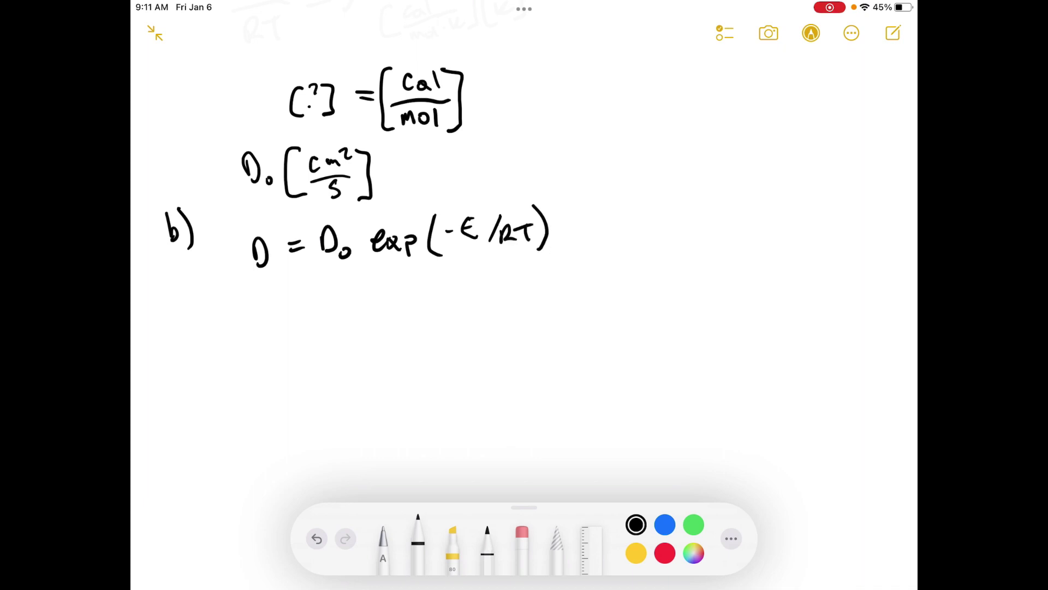
- On the next line, write ln D = ln D₀ + (−E/RT)
mouse_move(251, 288)
left_mouse_down()
mouse_move(252, 318)
mouse_move(299, 317)
mouse_move(330, 294)
left_mouse_up()
left_click_drag(318, 304, 383, 310)
mouse_move(398, 275)
left_mouse_down()
mouse_move(408, 303)
mouse_move(422, 306)
left_mouse_up()
mouse_move(458, 275)
left_mouse_down()
mouse_move(459, 297)
mouse_move(467, 287)
mouse_move(498, 298)
mouse_move(518, 280)
mouse_move(543, 296)
left_mouse_up()
mouse_move(532, 282)
left_mouse_down()
mouse_move(544, 282)
mouse_move(550, 302)
mouse_move(578, 297)
mouse_move(596, 277)
mouse_move(588, 295)
mouse_move(571, 258)
mouse_move(597, 296)
left_mouse_up()
left_click_drag(323, 342, 337, 342)
left_click_drag(325, 349, 334, 348)
- On the bottom line, write ln D = ln D₀ − (E/R)(1/T)
mouse_move(263, 329)
left_mouse_down()
mouse_move(265, 355)
mouse_move(285, 354)
left_mouse_up()
left_click_drag(292, 335, 297, 356)
left_click_drag(364, 326, 365, 354)
left_click_drag(372, 353, 411, 352)
mouse_move(419, 344)
left_mouse_down()
mouse_move(422, 355)
mouse_move(488, 323)
mouse_move(495, 338)
mouse_move(480, 360)
left_mouse_up()
left_click_drag(477, 346, 490, 362)
mouse_move(522, 317)
left_mouse_down()
mouse_move(521, 334)
mouse_move(537, 332)
left_mouse_up()
mouse_move(514, 345)
left_mouse_down()
mouse_move(537, 344)
mouse_move(527, 362)
left_mouse_up()
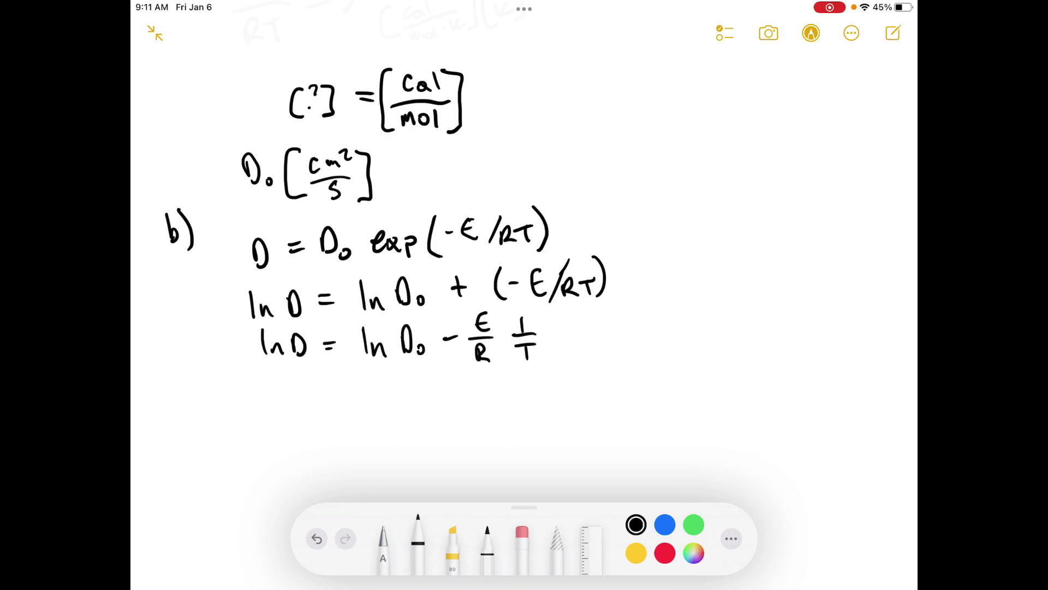
scroll(524, 295, "down", 5)
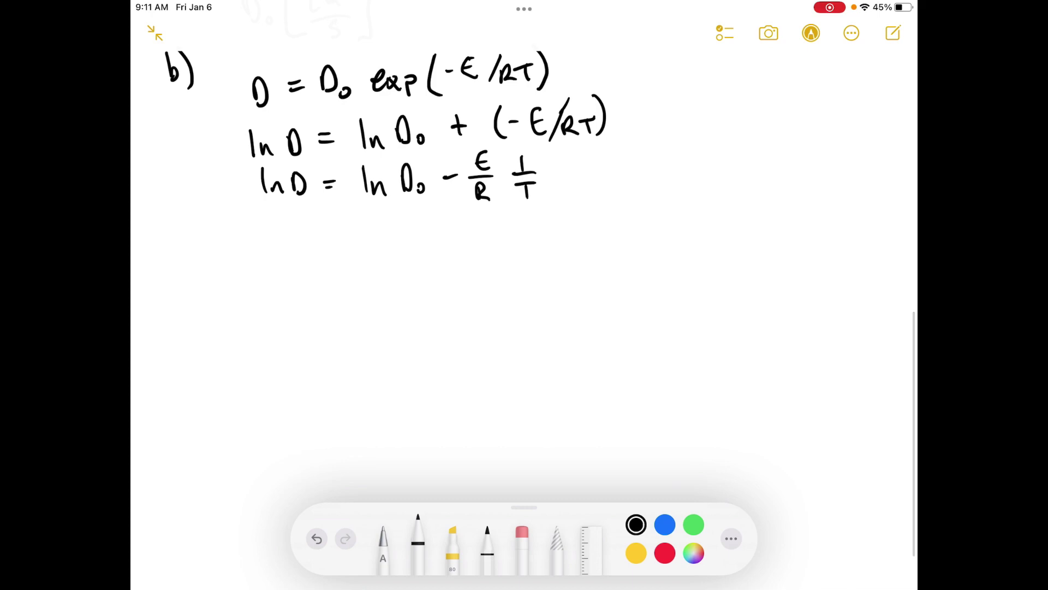
mouse_move(222, 224)
left_mouse_down()
mouse_move(234, 255)
mouse_move(243, 222)
left_mouse_up()
mouse_move(226, 253)
left_mouse_down()
mouse_move(246, 252)
mouse_move(267, 231)
left_mouse_up()
- Write the linear form Y = mX + b
left_click_drag(256, 241, 331, 246)
mouse_move(329, 231)
left_mouse_down()
mouse_move(316, 248)
mouse_move(300, 225)
left_mouse_up()
mouse_move(279, 250)
left_mouse_down()
mouse_move(305, 249)
mouse_move(326, 226)
left_mouse_up()
mouse_move(311, 245)
left_mouse_down()
mouse_move(391, 241)
mouse_move(397, 212)
left_mouse_up()
left_click_drag(377, 249, 399, 249)
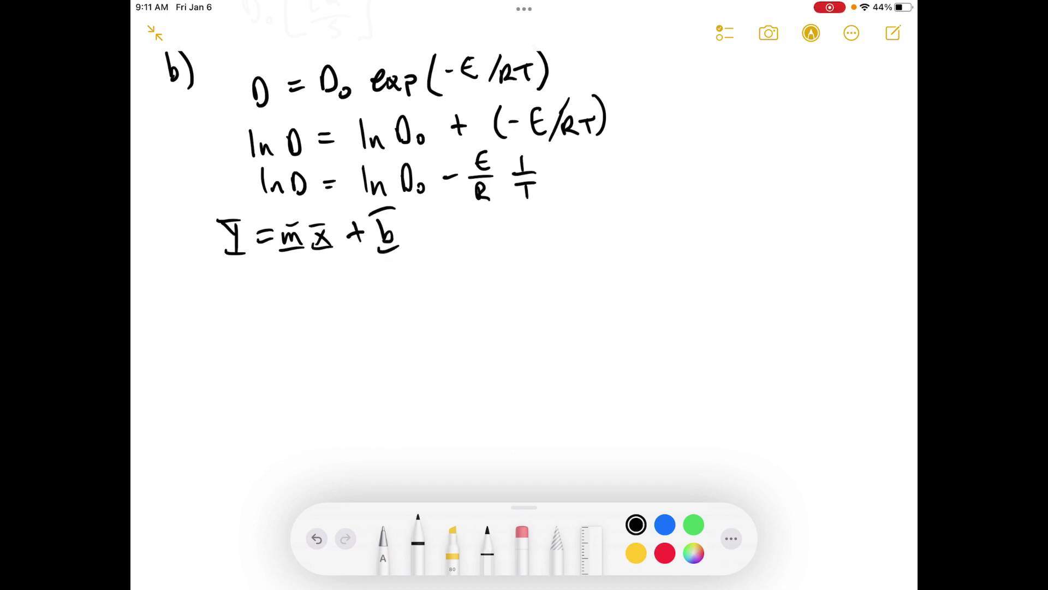
- On a new line, define Y = ln D and X = 1/T
left_click_drag(227, 281, 242, 296)
mouse_move(244, 285)
left_mouse_down()
mouse_move(242, 310)
mouse_move(247, 279)
left_mouse_up()
left_click_drag(231, 311, 293, 287)
left_click_drag(276, 295, 361, 298)
mouse_move(429, 269)
left_mouse_down()
mouse_move(441, 291)
mouse_move(429, 290)
left_mouse_up()
mouse_move(423, 267)
left_mouse_down()
mouse_move(451, 267)
mouse_move(451, 289)
mouse_move(489, 270)
mouse_move(490, 282)
mouse_move(518, 276)
left_mouse_up()
left_click_drag(509, 279, 545, 282)
left_click_drag(532, 287, 532, 303)
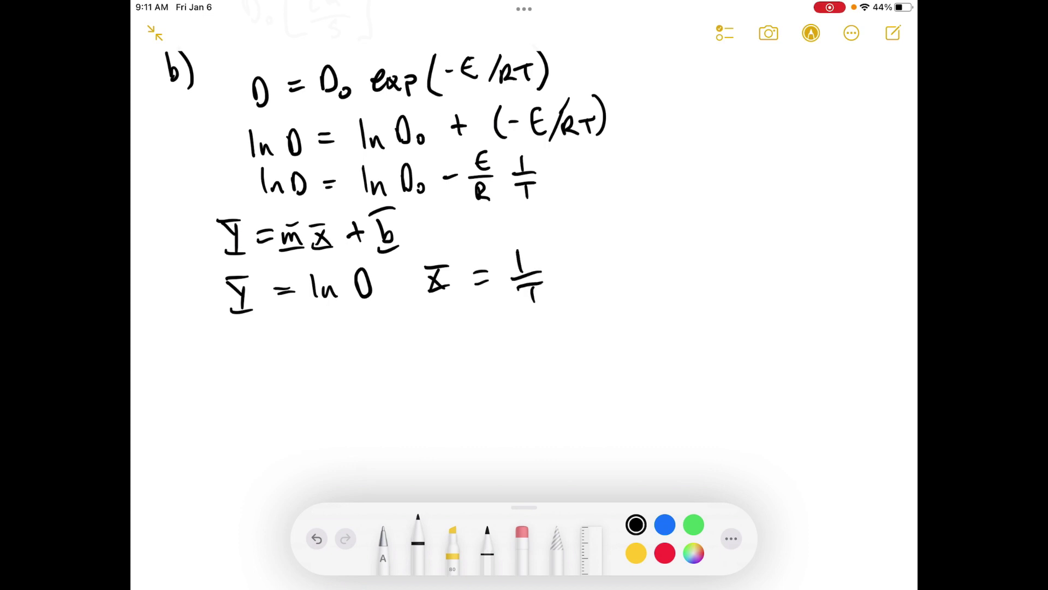
- Continue the line with m = −E/R and b = ln D₀
left_click_drag(588, 263, 610, 272)
mouse_move(584, 255)
left_mouse_down()
mouse_move(609, 254)
mouse_move(612, 277)
mouse_move(698, 240)
mouse_move(712, 262)
mouse_move(692, 289)
mouse_move(703, 292)
left_mouse_up()
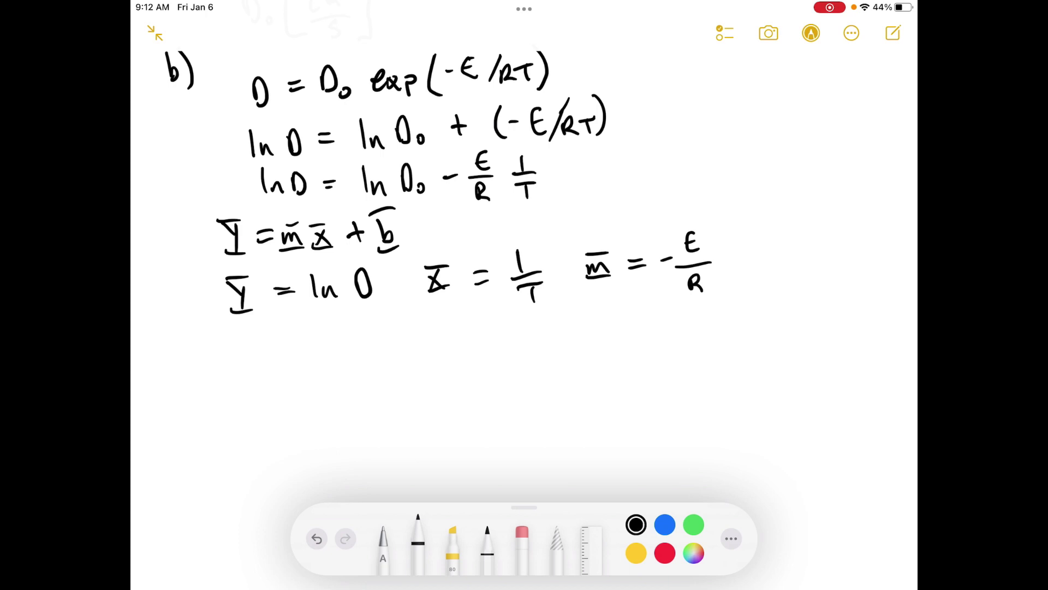
mouse_move(743, 242)
left_mouse_down()
mouse_move(757, 267)
mouse_move(761, 239)
mouse_move(763, 268)
mouse_move(784, 250)
left_mouse_up()
left_click_drag(773, 257, 845, 259)
left_click_drag(858, 255, 866, 256)
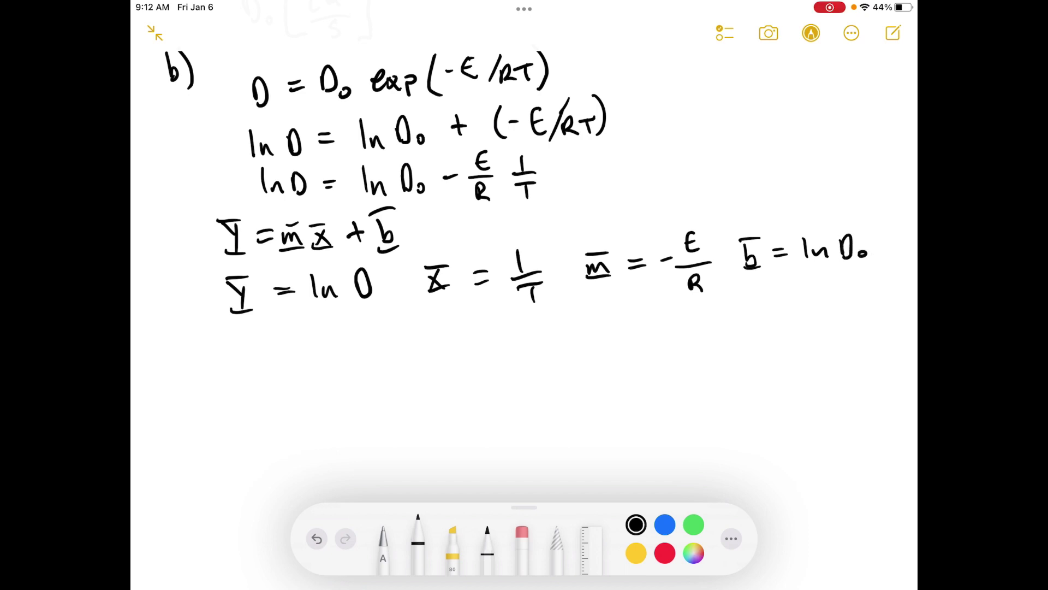
scroll(524, 246, "down", 1)
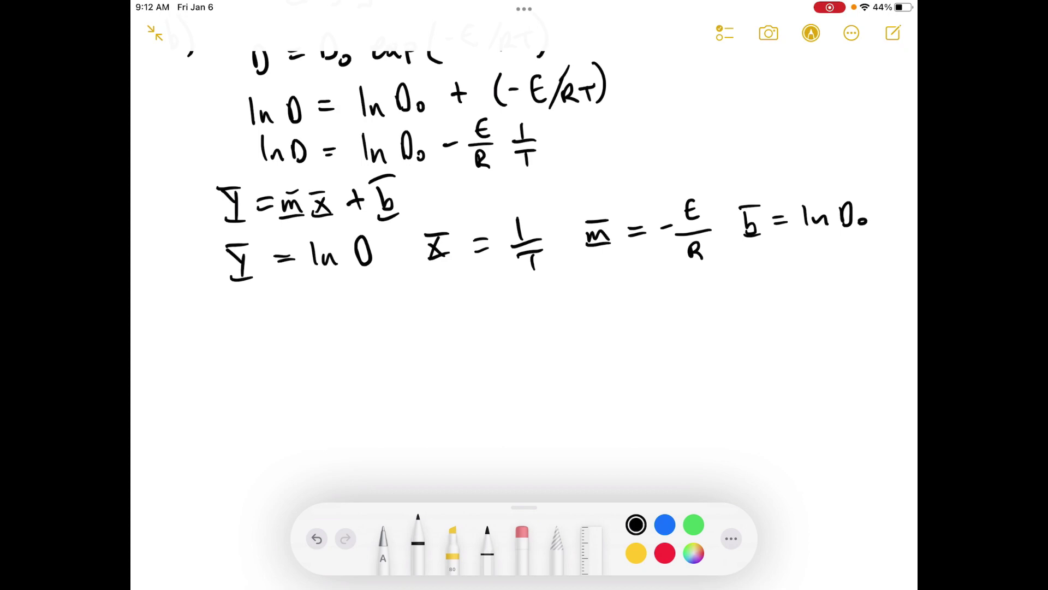
- Highlight the definitions line and the Y = mX + b line in yellow
left_click(453, 540)
left_click_drag(226, 263, 885, 217)
left_click_drag(215, 203, 414, 201)
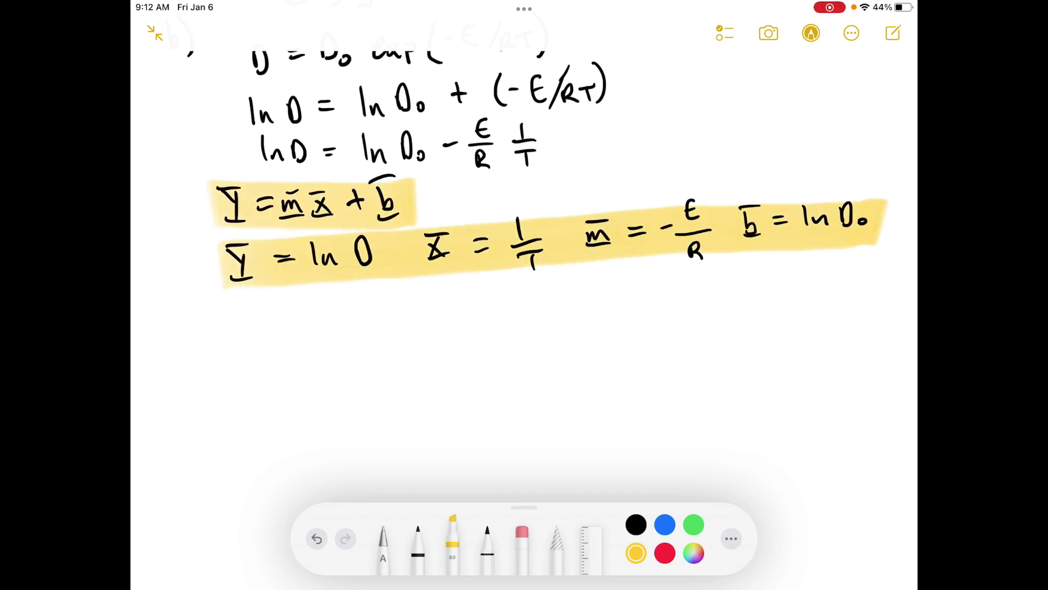
left_click(418, 541)
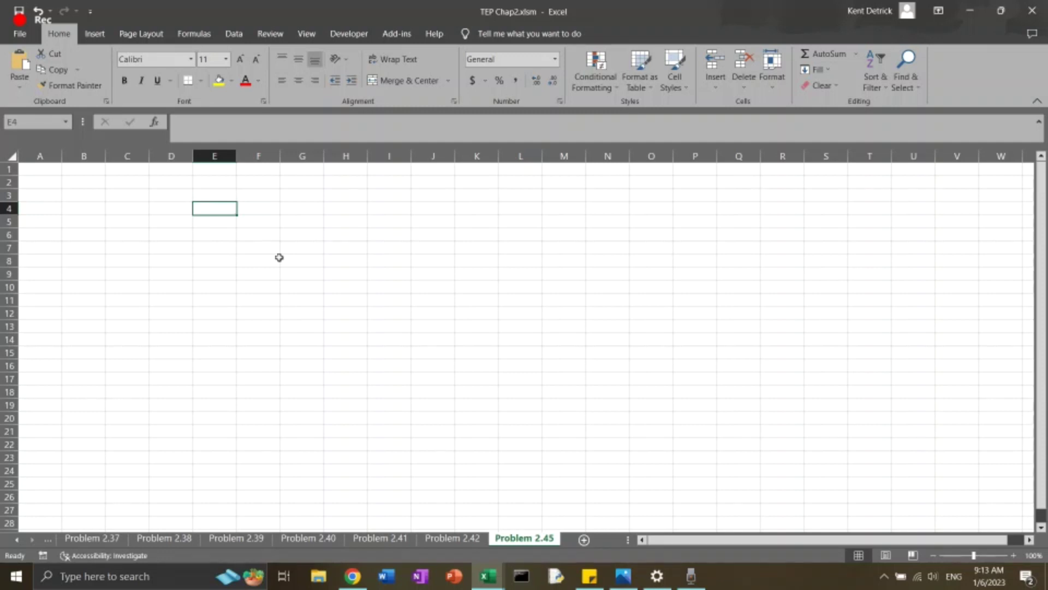
type("Tq")
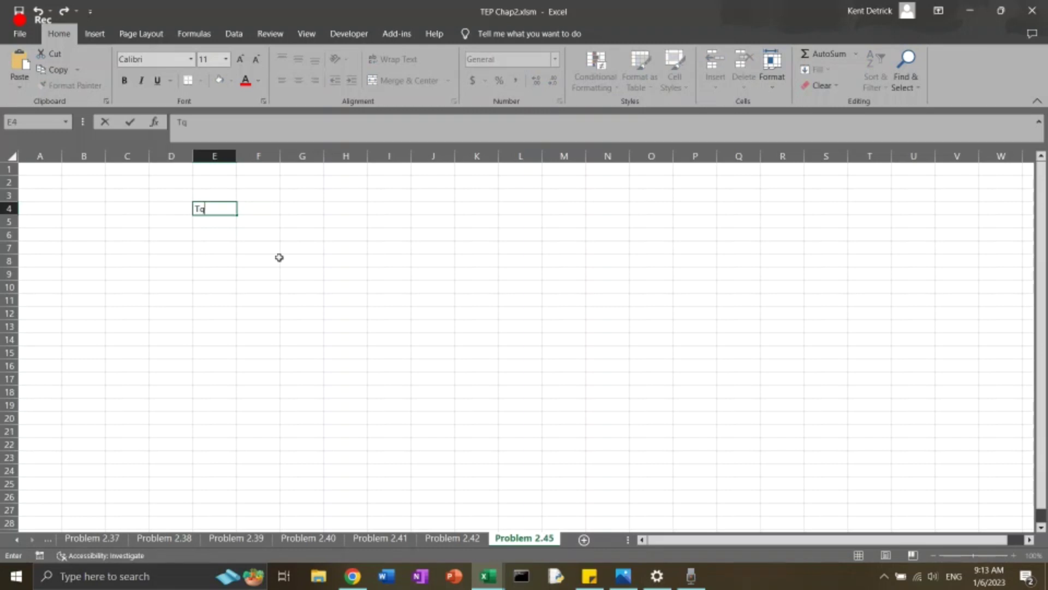
- Enter headers T, Dx10^6, D and the temperatures from 347, correcting the second to 374.2
key("Tab")
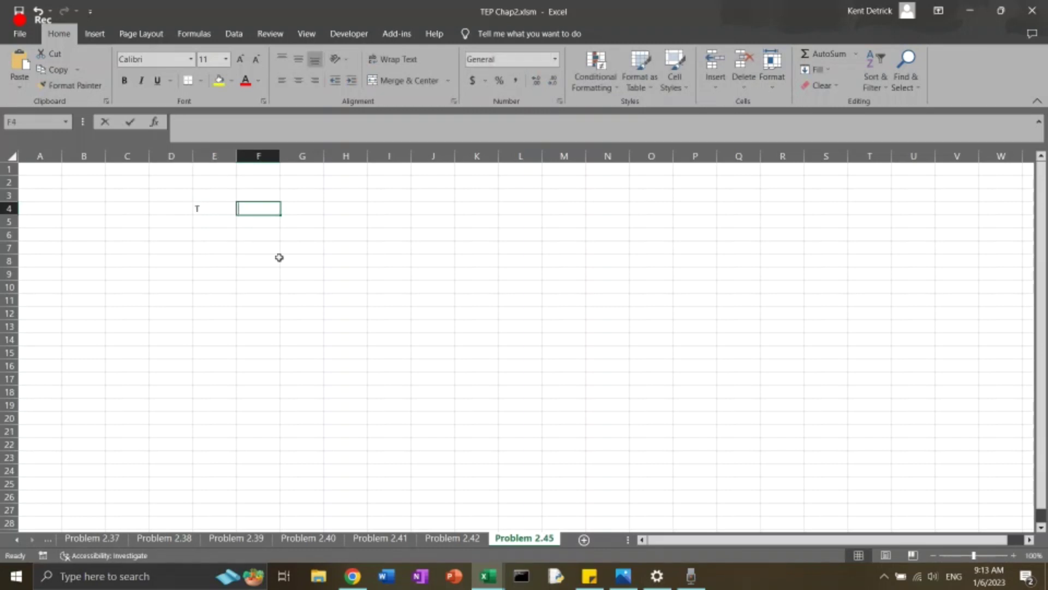
type("D")
key("Return")
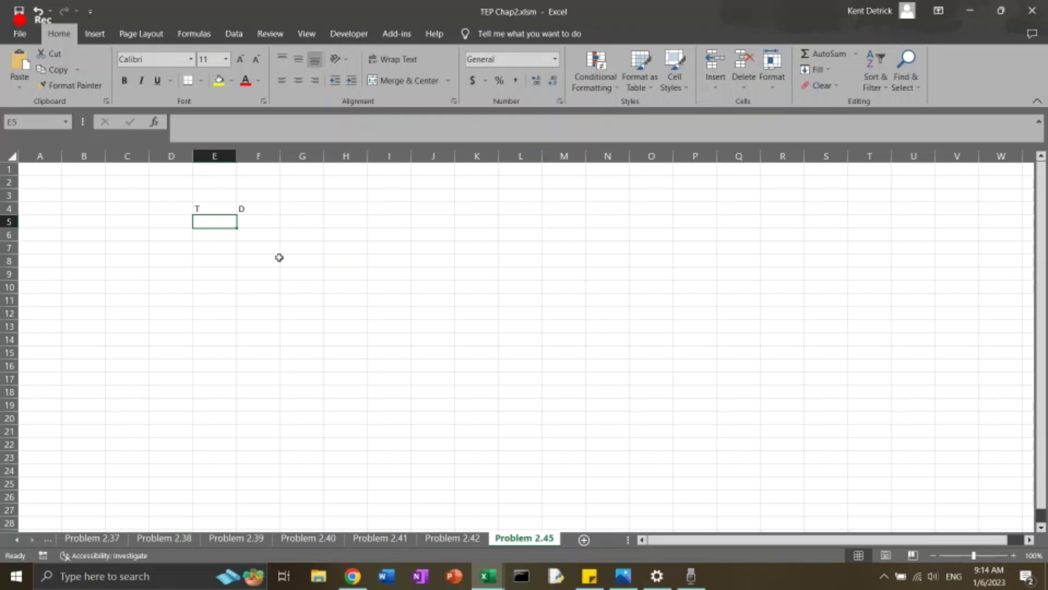
type("3")
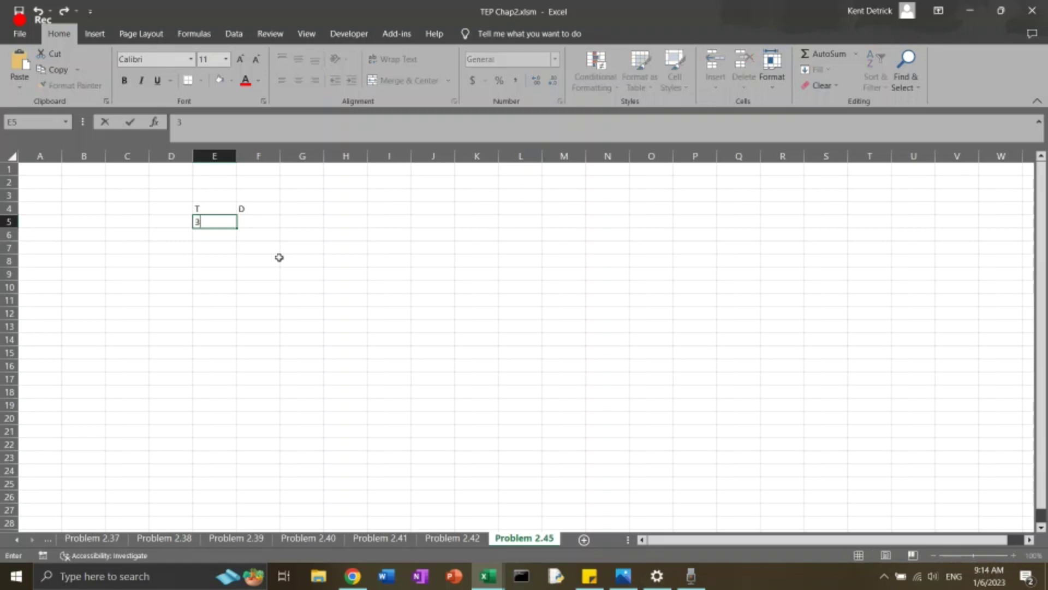
type("47")
key("Return")
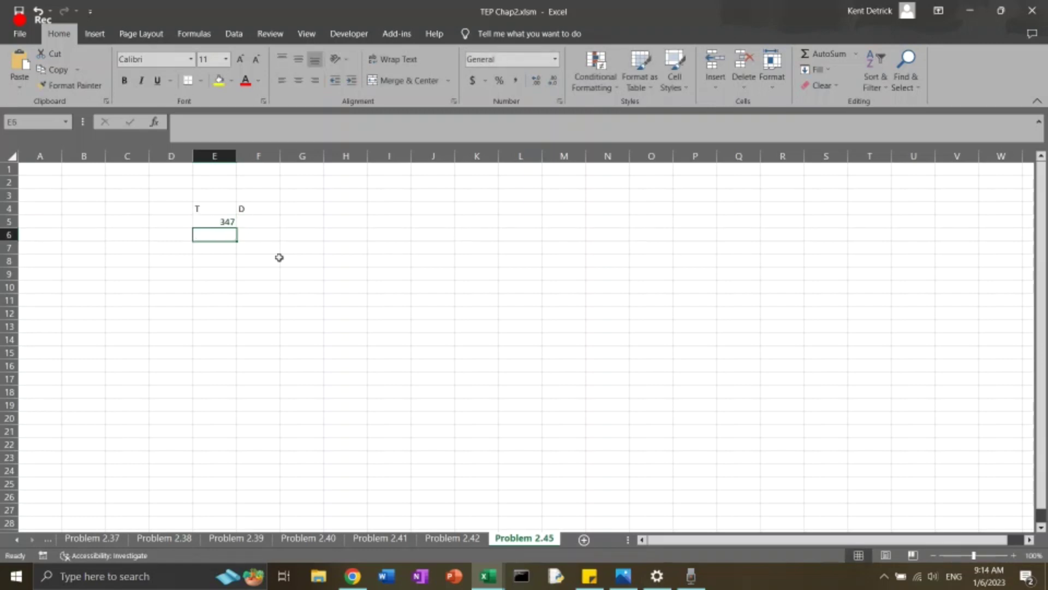
type("374")
key("Return")
key("Up")
key("F2")
key("F2")
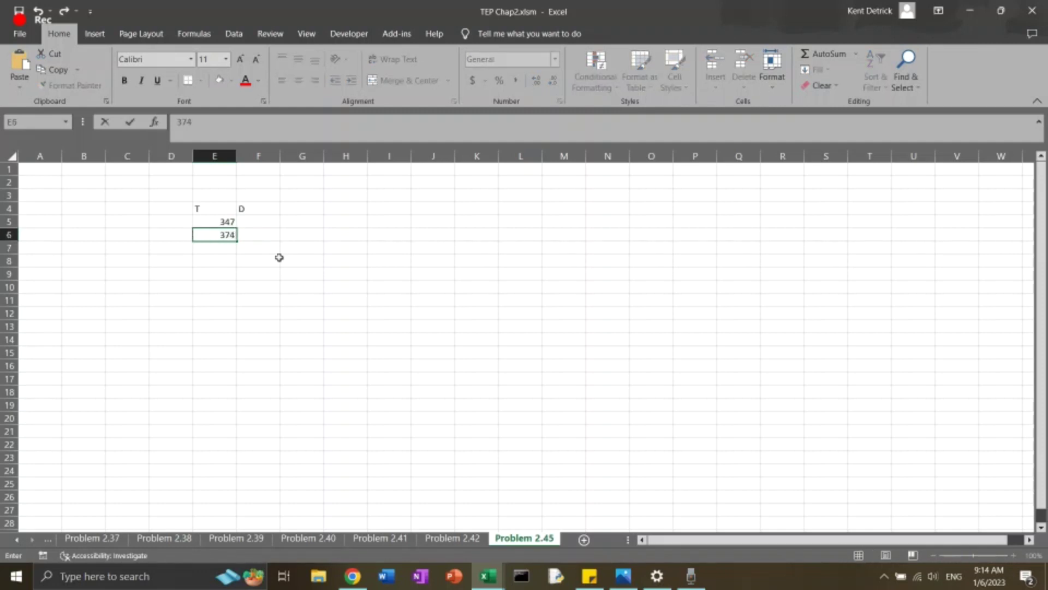
type(".2")
key("Return")
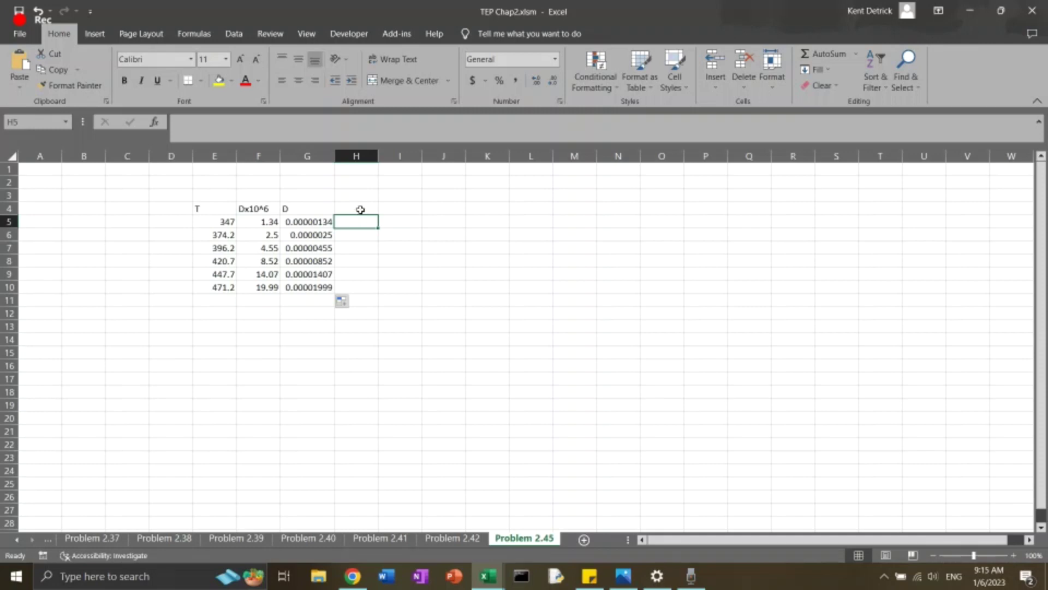
- Select the T and Dx10^6 data, then the D column with its header
left_click_drag(213, 208, 258, 286)
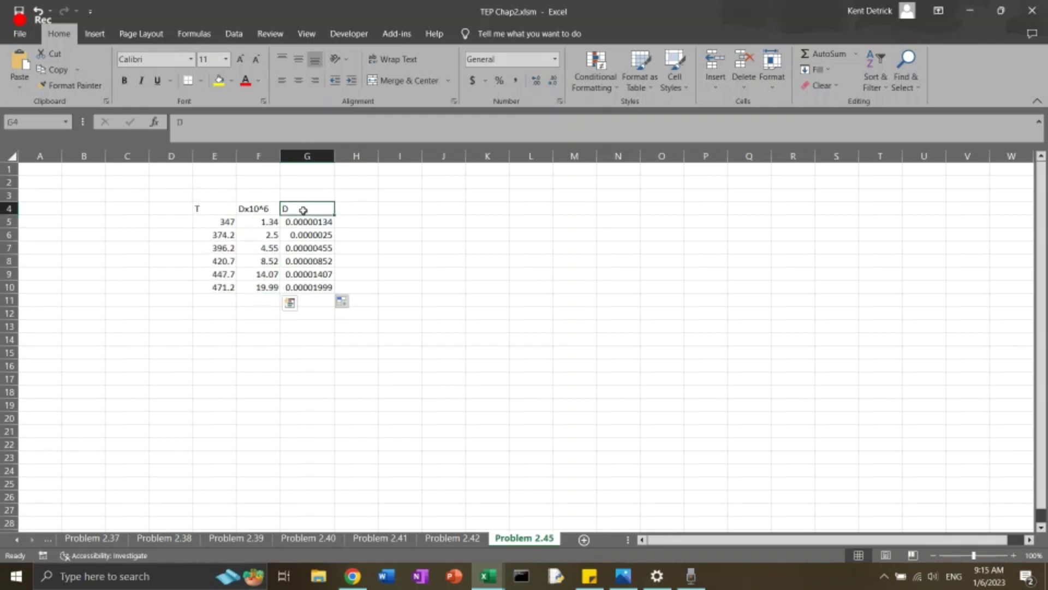
left_click_drag(301, 225, 307, 288)
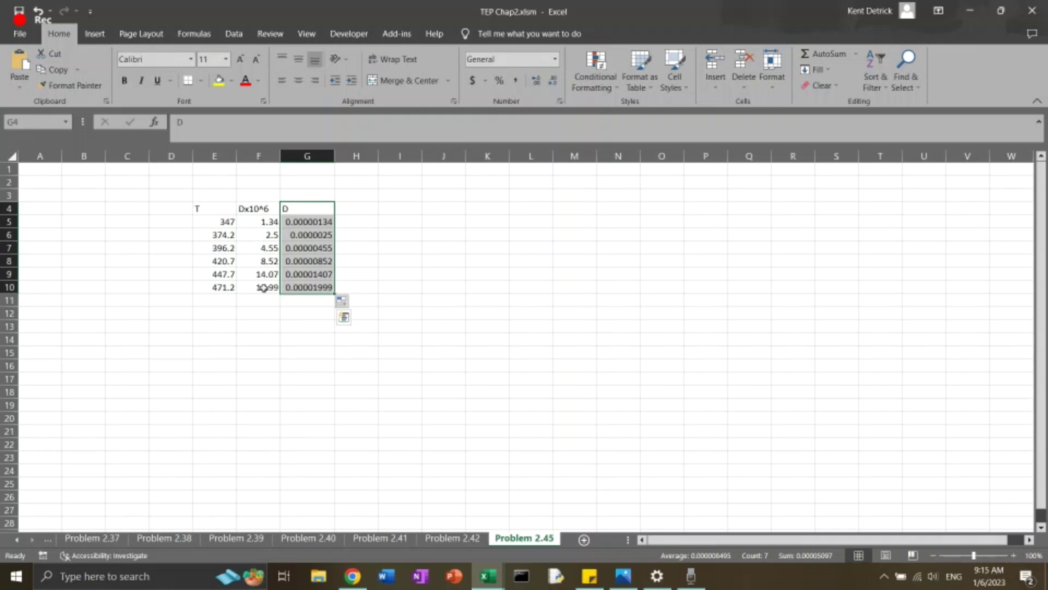
left_click(358, 210)
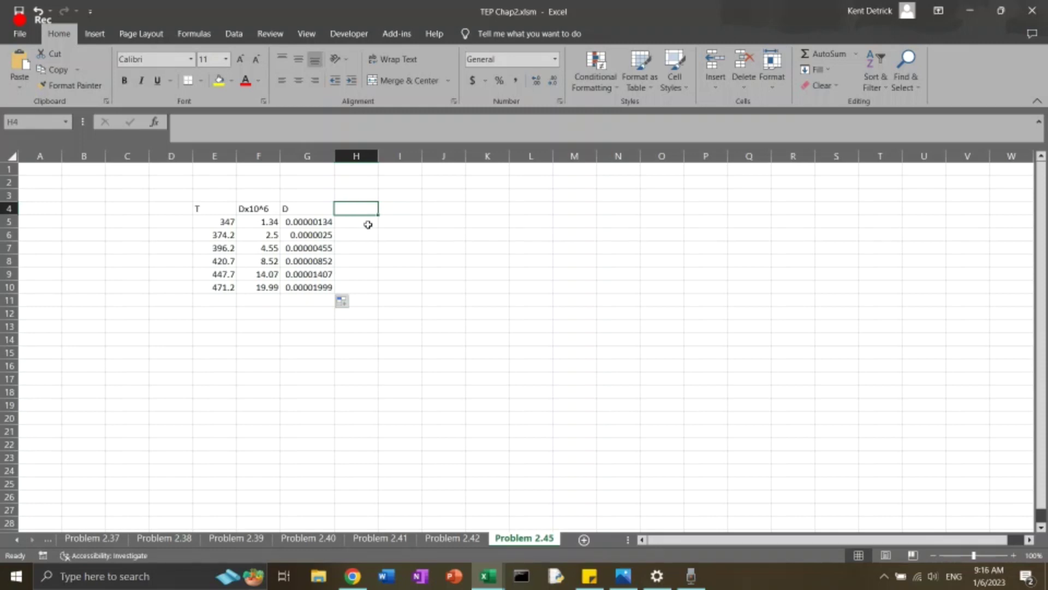
- Add Y and X headers in I4:J4 and fill ln D of column G into I5:I10
left_click(410, 208)
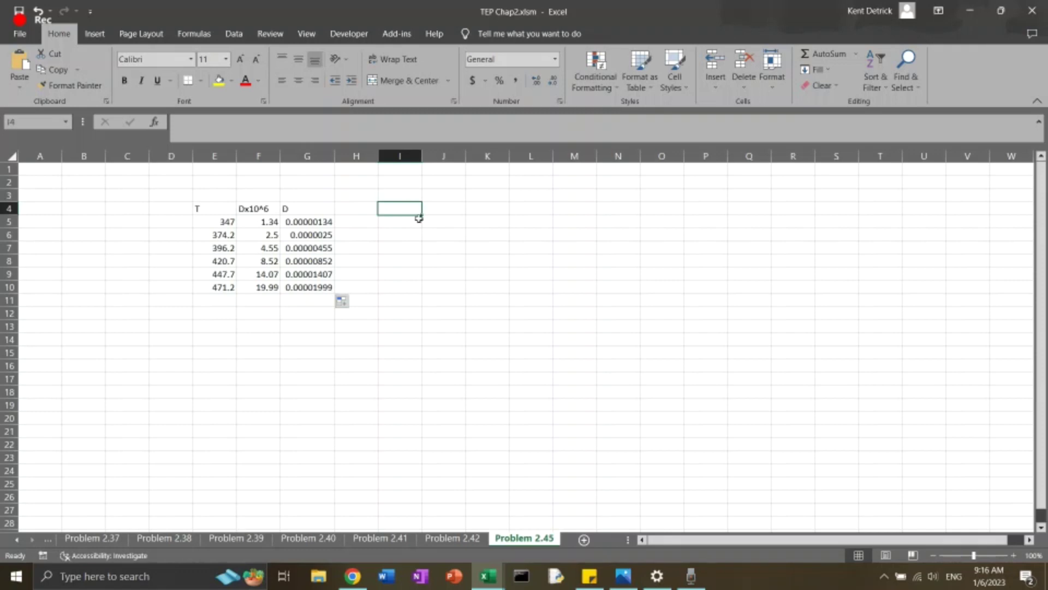
type("Y")
key("Tab")
type("X")
key("Return")
type("=")
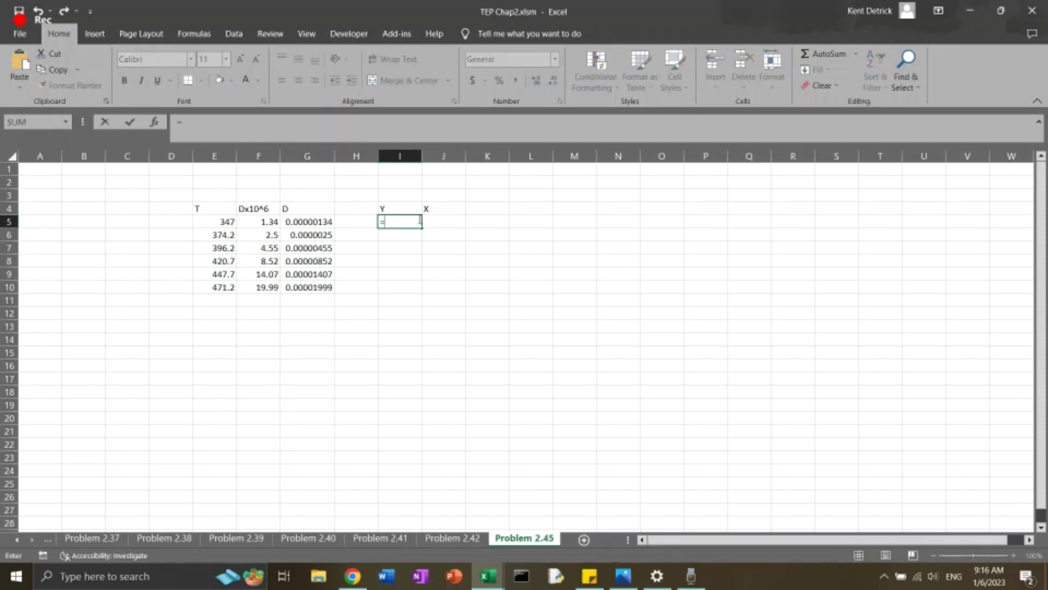
type("LN(")
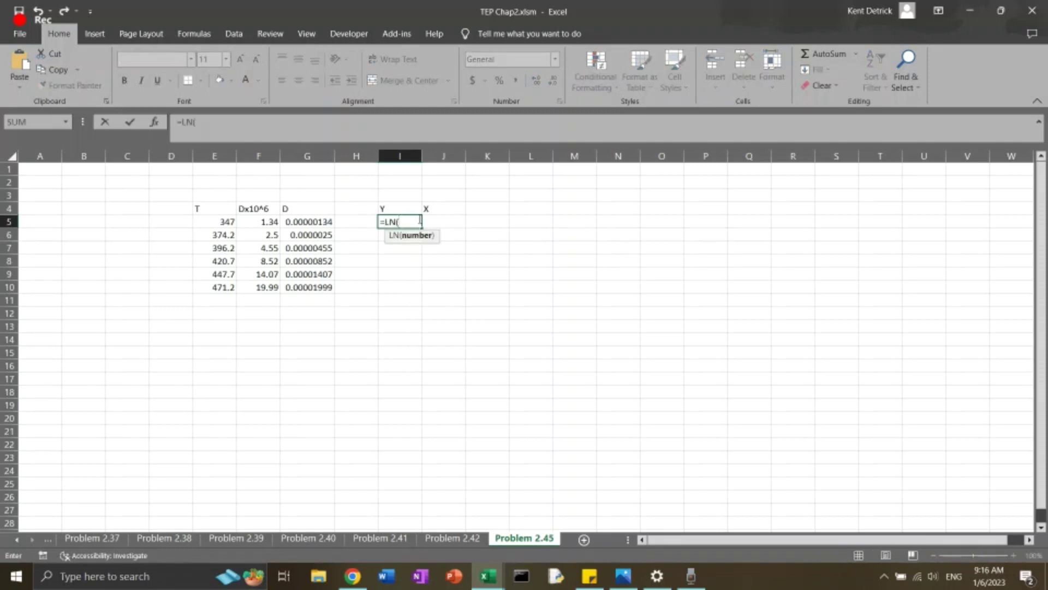
left_click(310, 222)
key("Return")
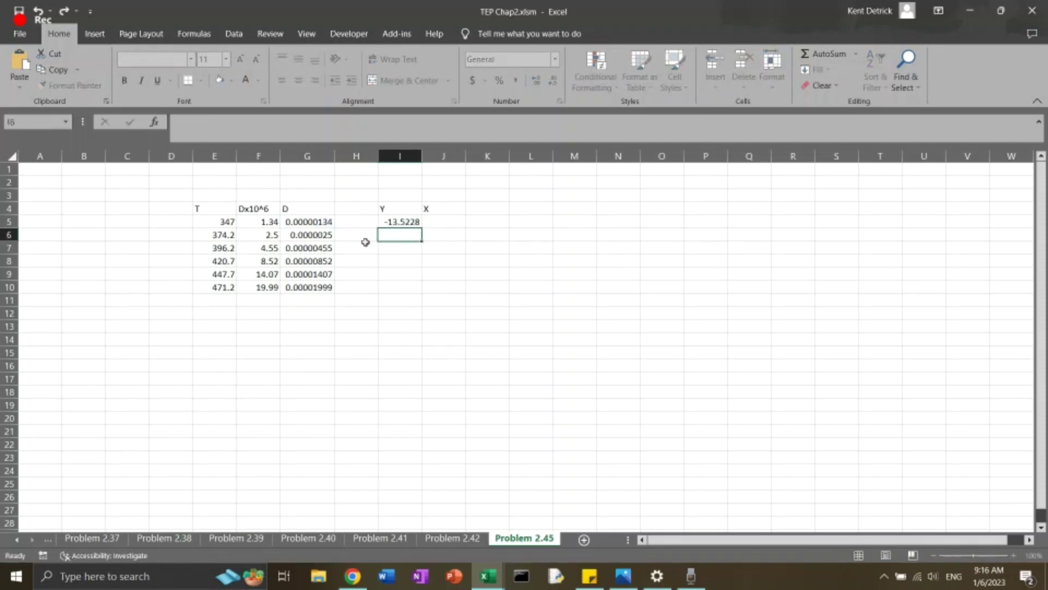
left_click(403, 223)
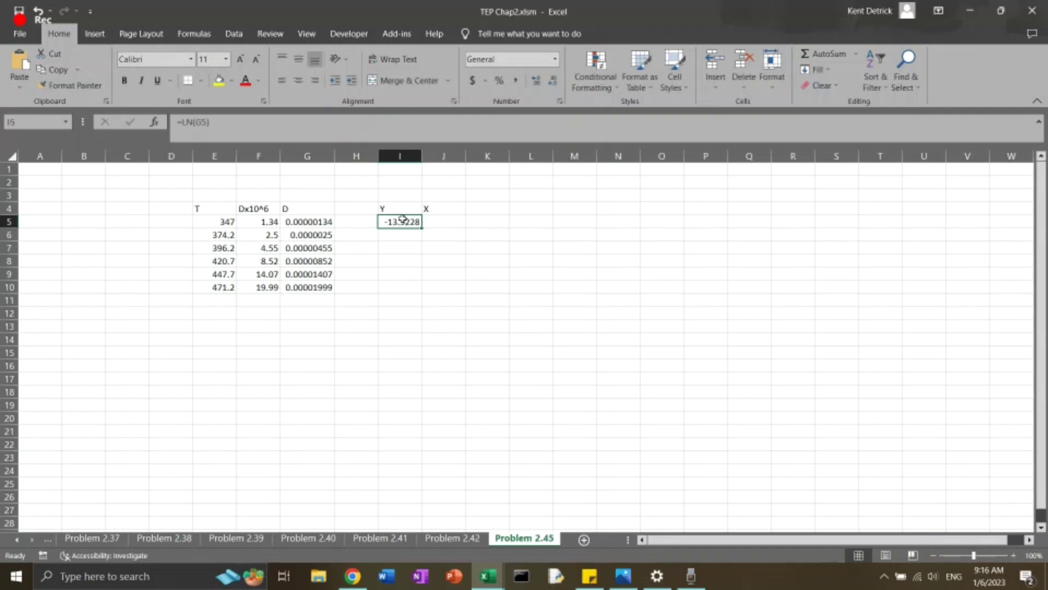
left_click_drag(421, 228, 422, 288)
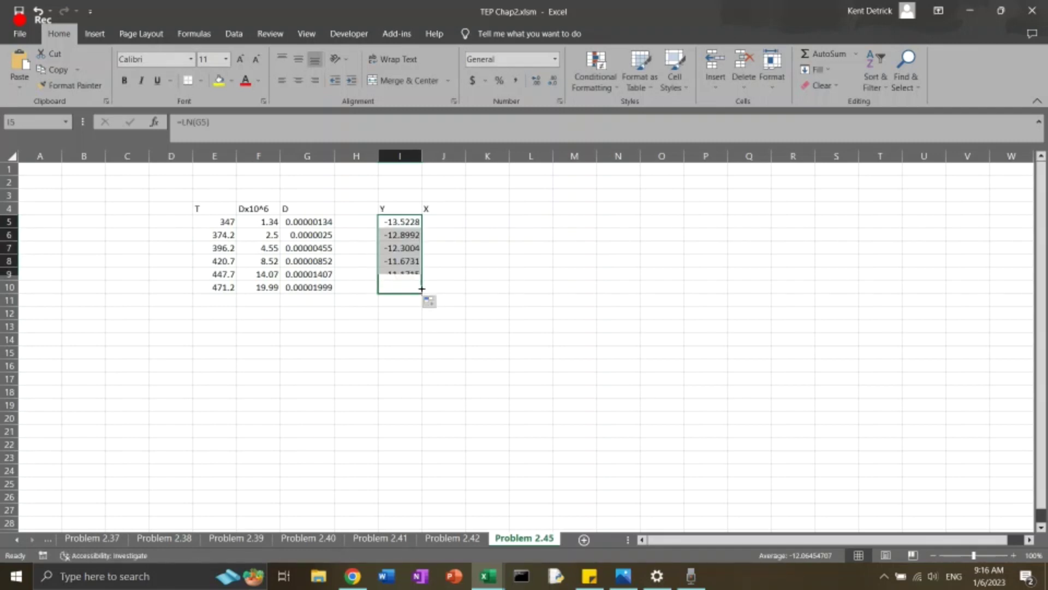
- Enter =1/E5 in J5 and fill it down to J10
left_click(452, 224)
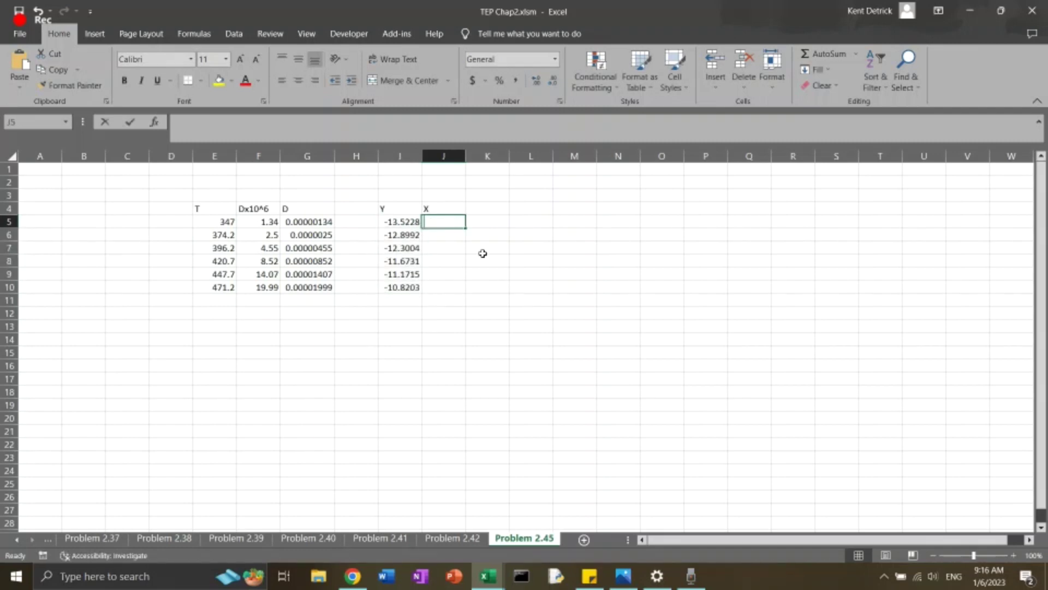
type("=1/")
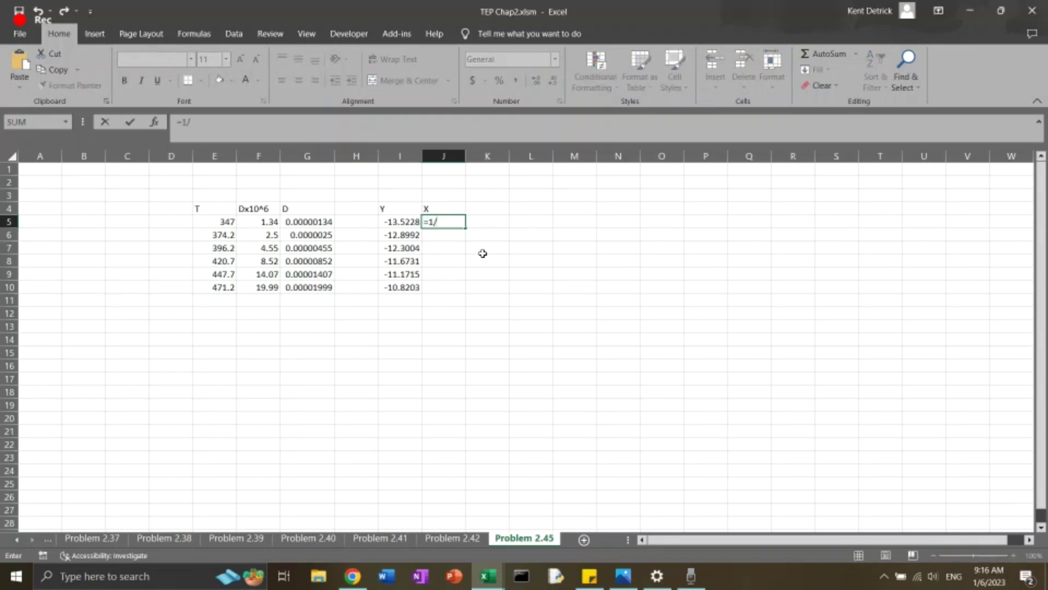
left_click(226, 221)
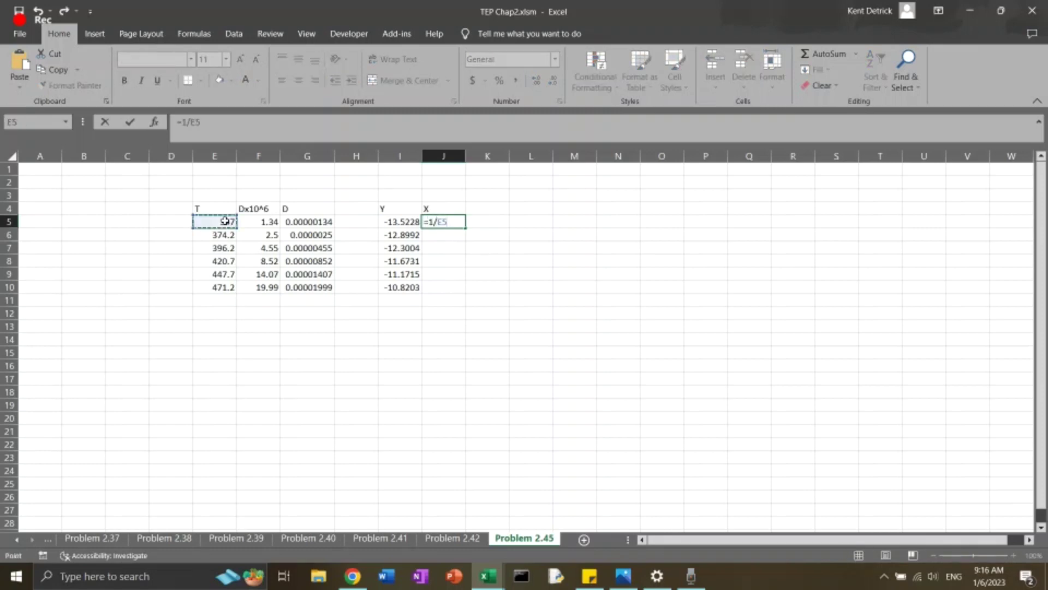
type(")")
key("Return")
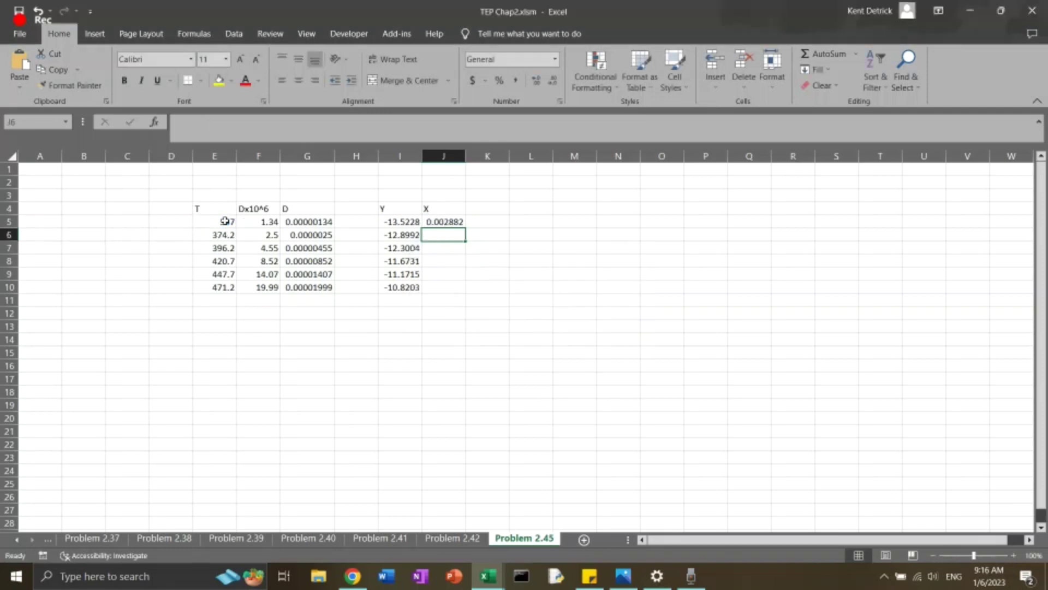
left_click(429, 221)
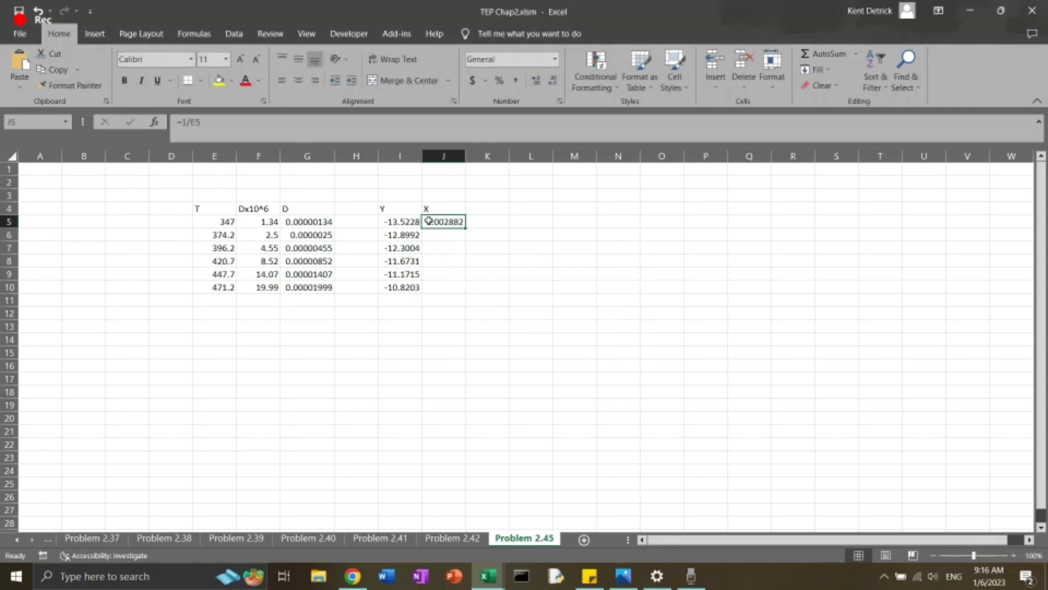
left_click_drag(464, 228, 464, 288)
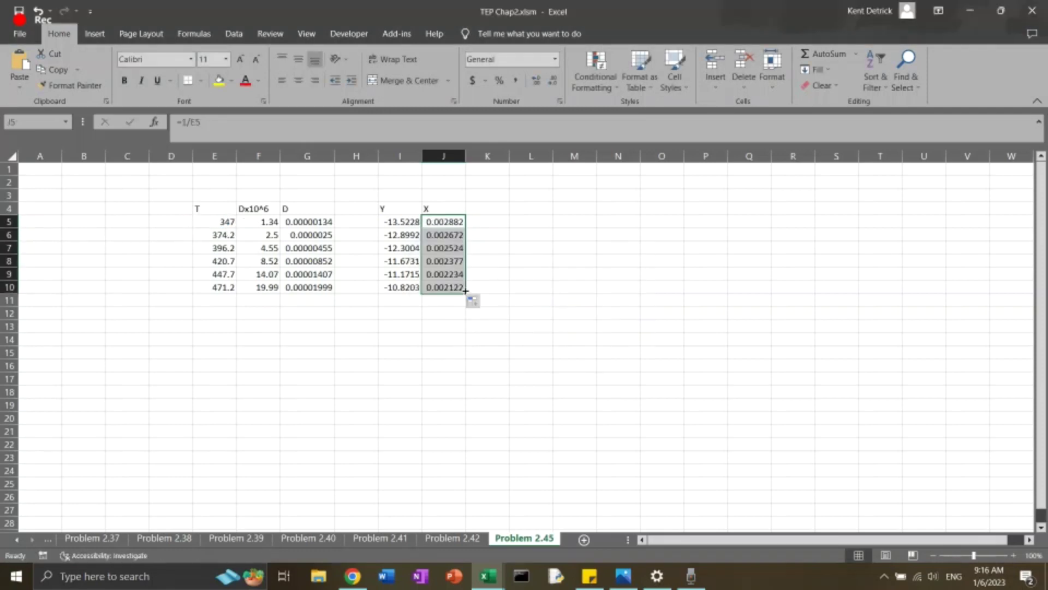
left_click(490, 208)
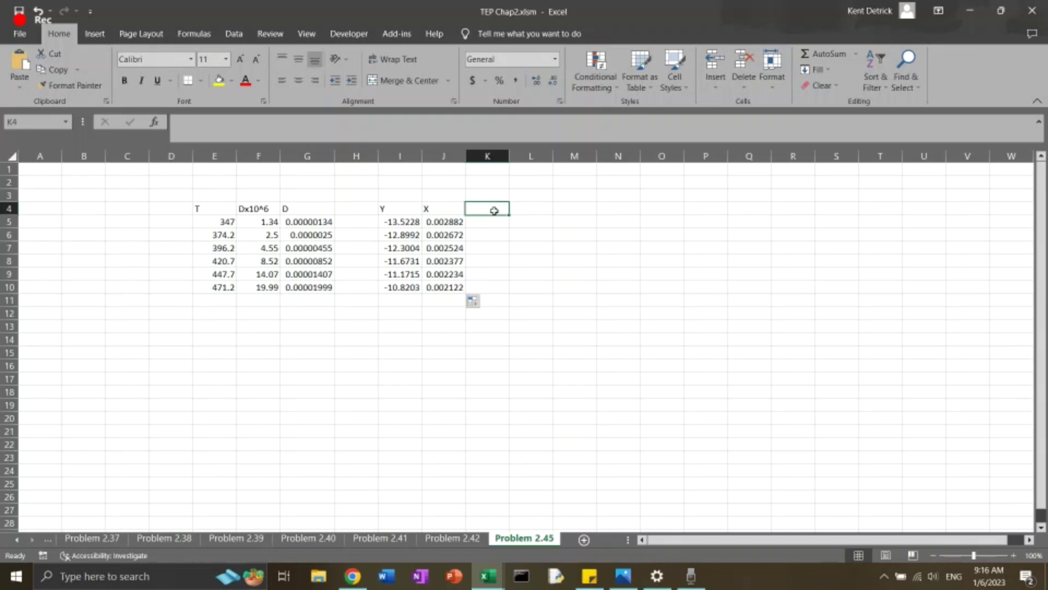
- Enter bold labels m and b in B12:B13
left_click(85, 312)
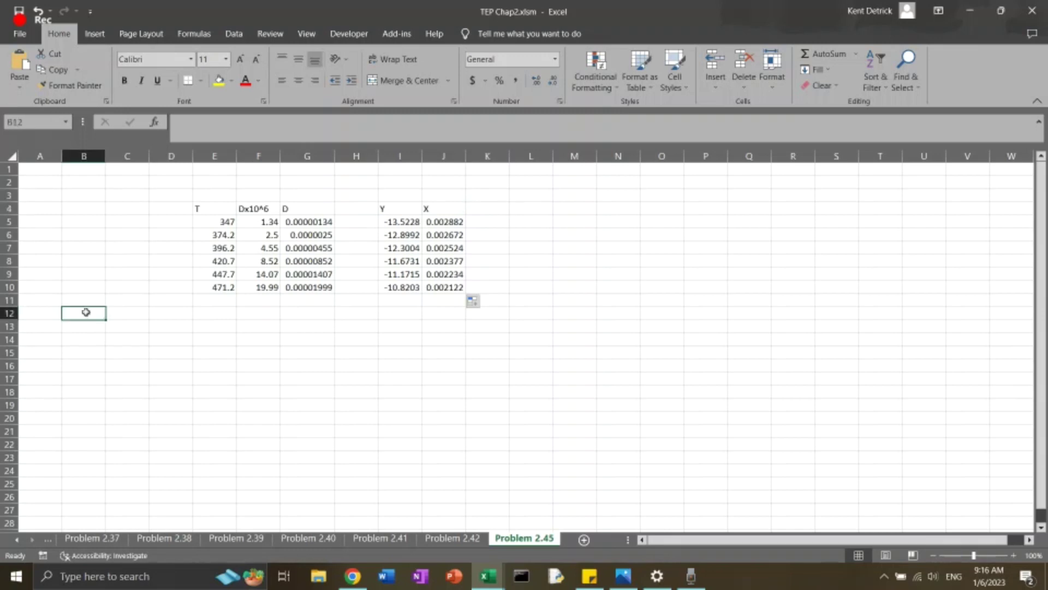
type("m")
key("Return")
type("b")
key("Return")
key("Up")
key("Up")
key("shift+Down")
key("ctrl+b")
key("Right")
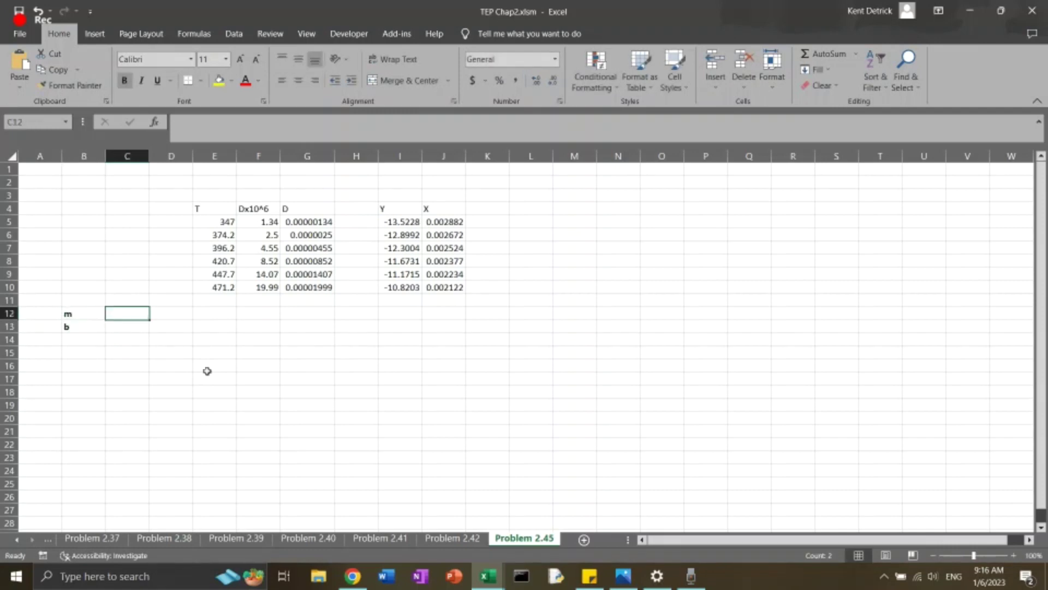
type("=")
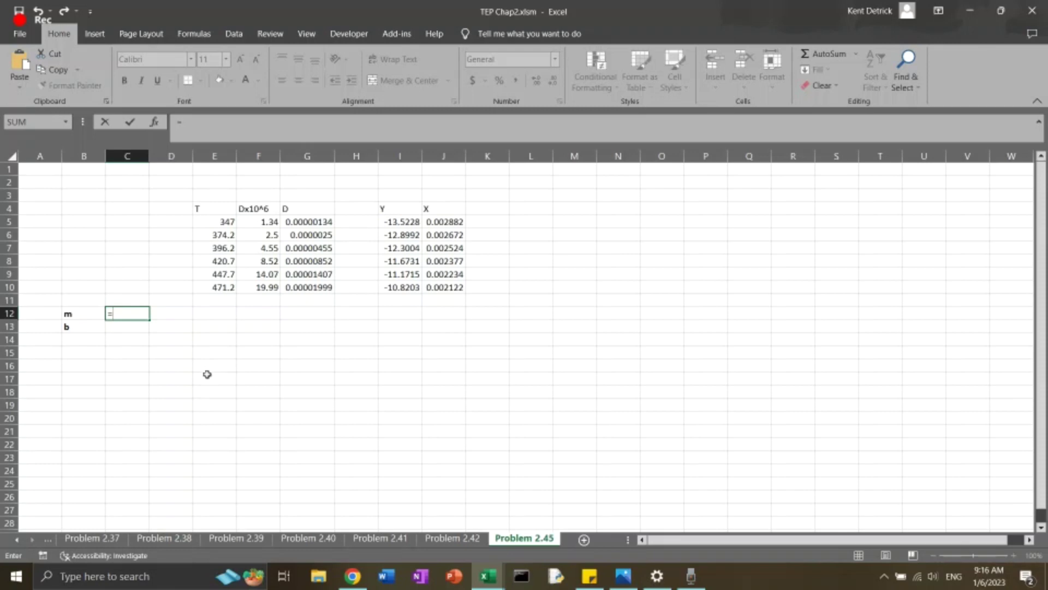
type("SLOPE(")
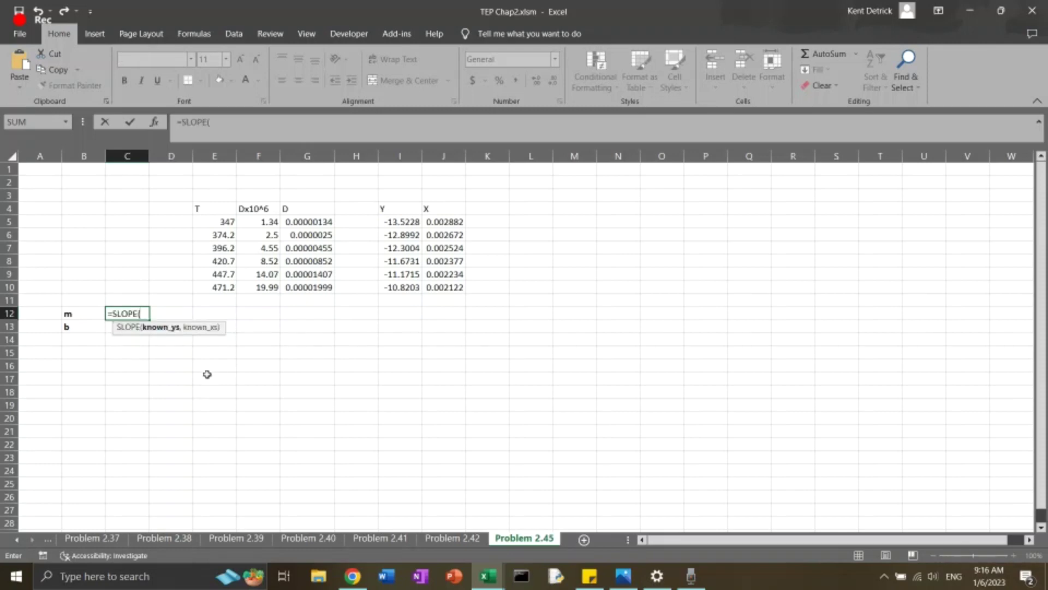
- Enter =SLOPE(I5:I10,J5:J10) in C12 and =INTERCEPT(I5:I10,J5:J10) in C13
left_click_drag(400, 222, 400, 286)
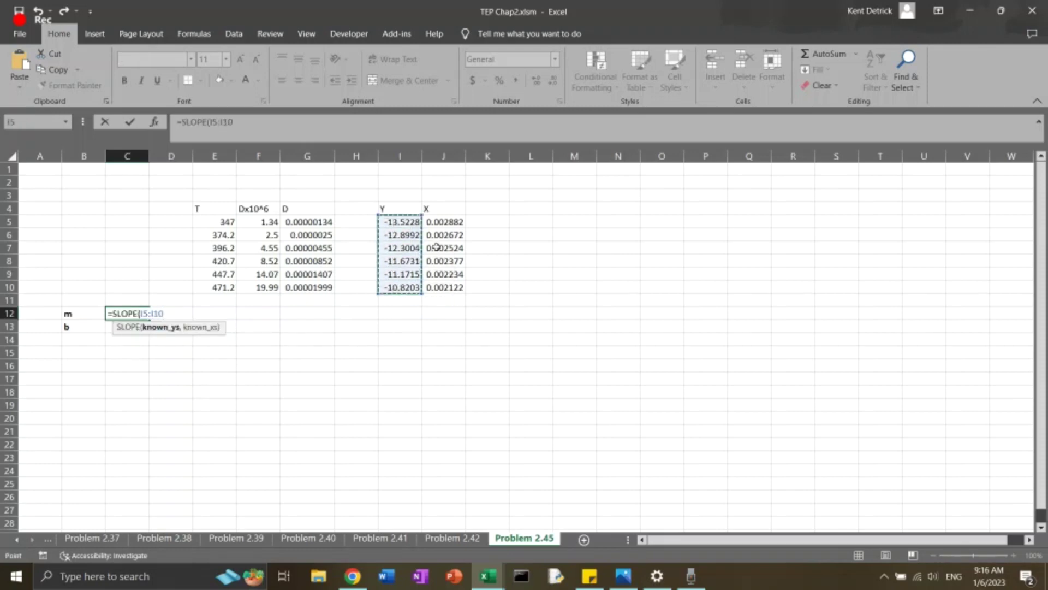
type(",")
left_click_drag(443, 222, 450, 285)
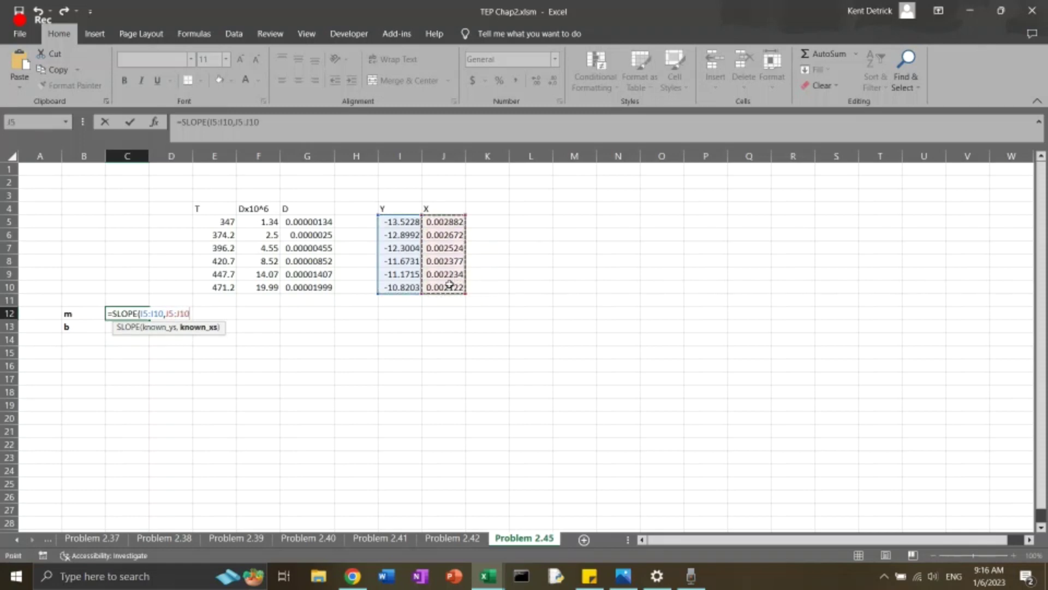
key("Return")
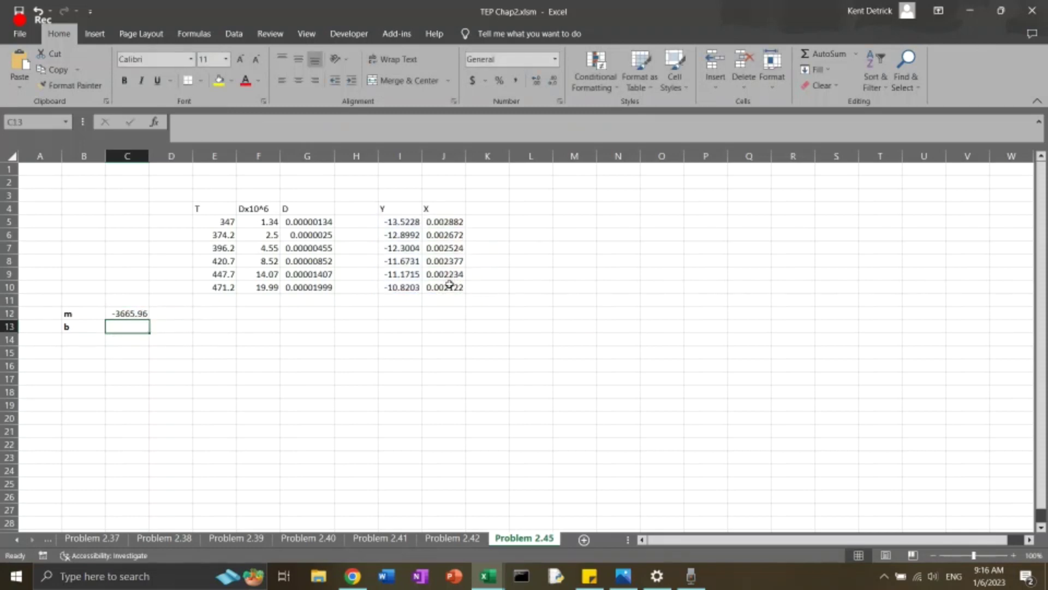
type("=")
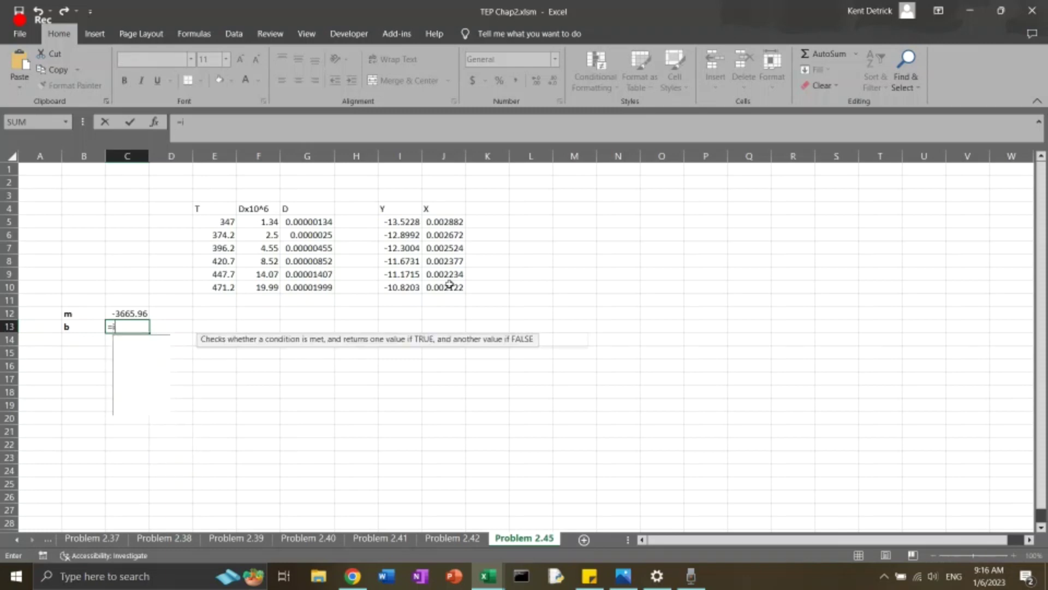
type("intercept(")
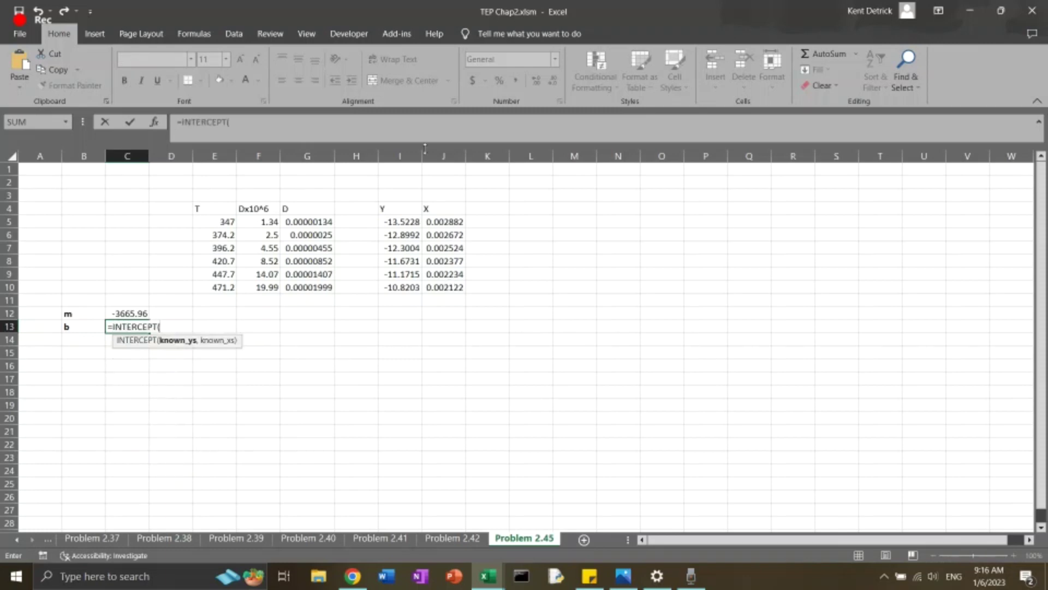
left_click_drag(402, 222, 408, 289)
type(",")
left_click_drag(442, 223, 445, 288)
key("Return")
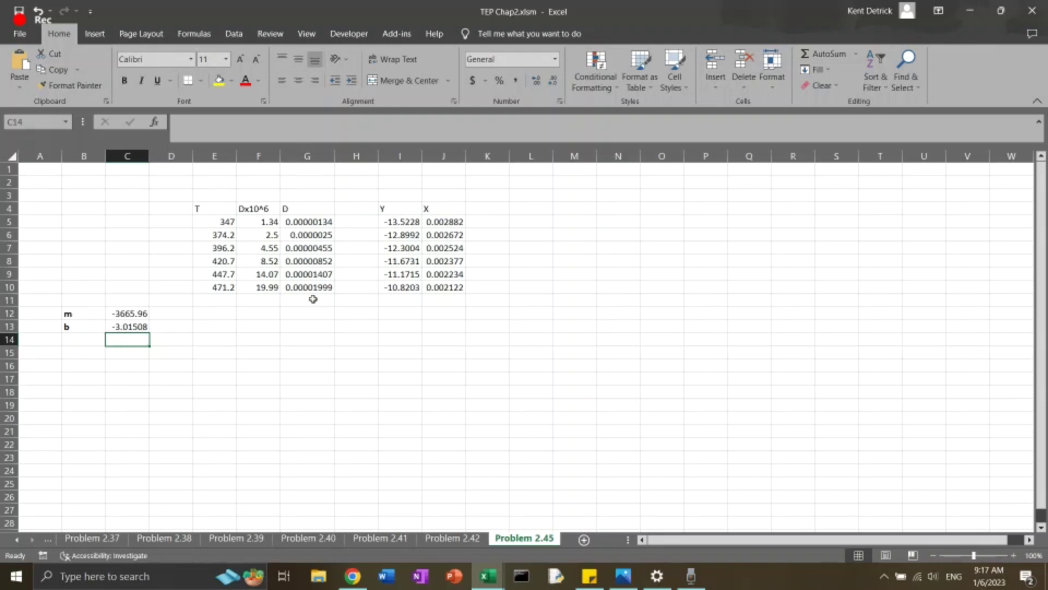
- Label row 15 'E' and compute the activation energy from the slope in C12 (7284.269)
left_click(91, 351)
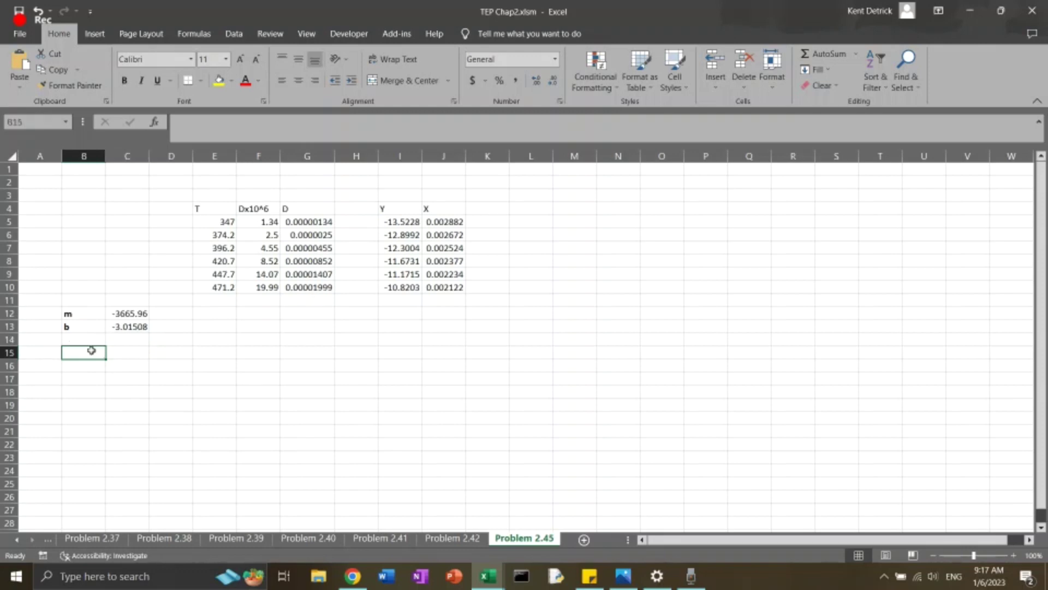
type("E")
key("Tab")
type("=")
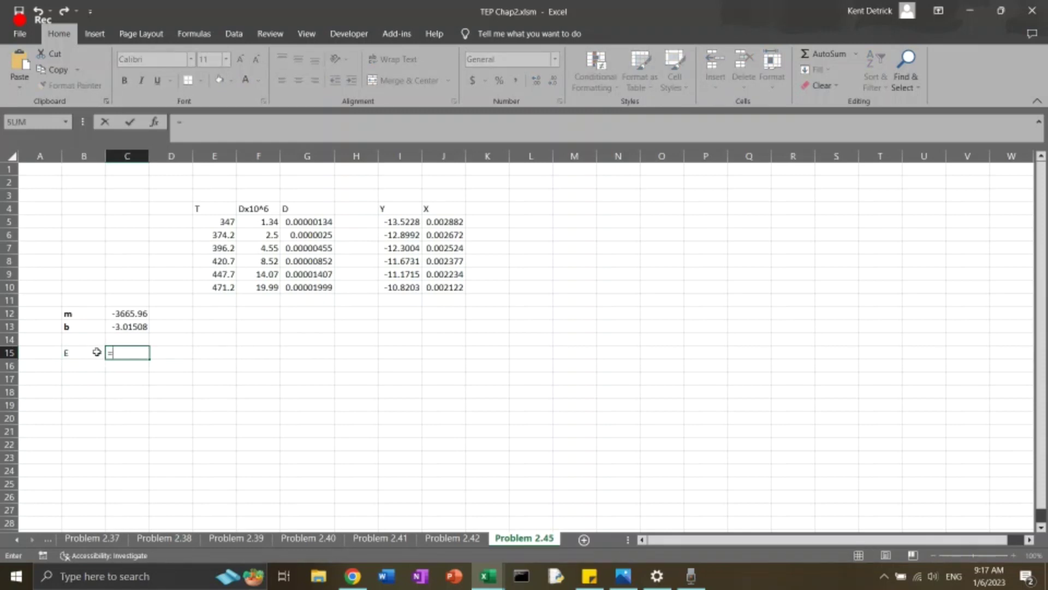
type("-")
left_click(127, 314)
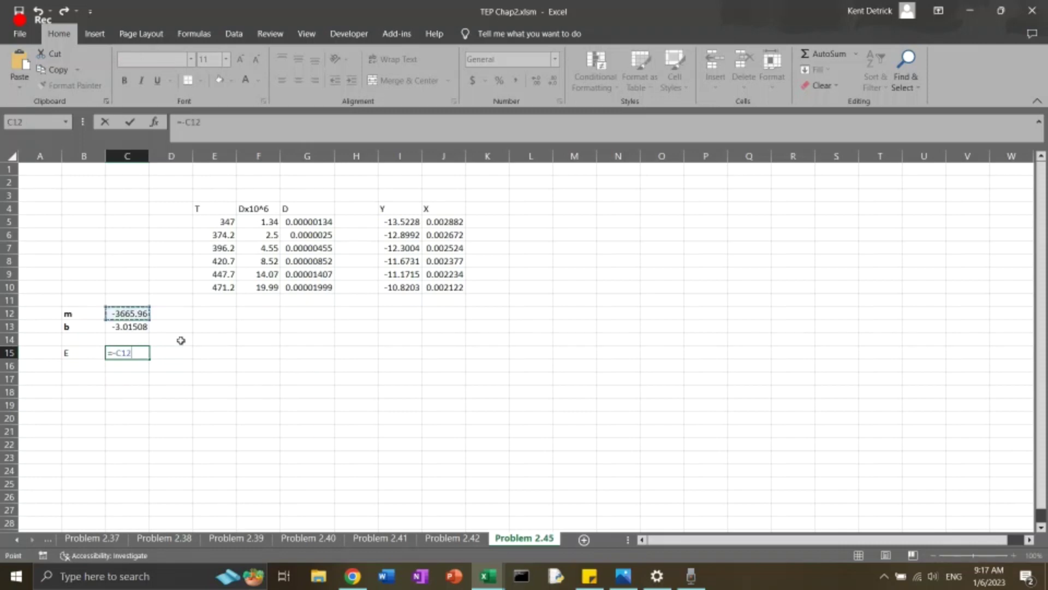
type("*")
type("1.98")
type("7")
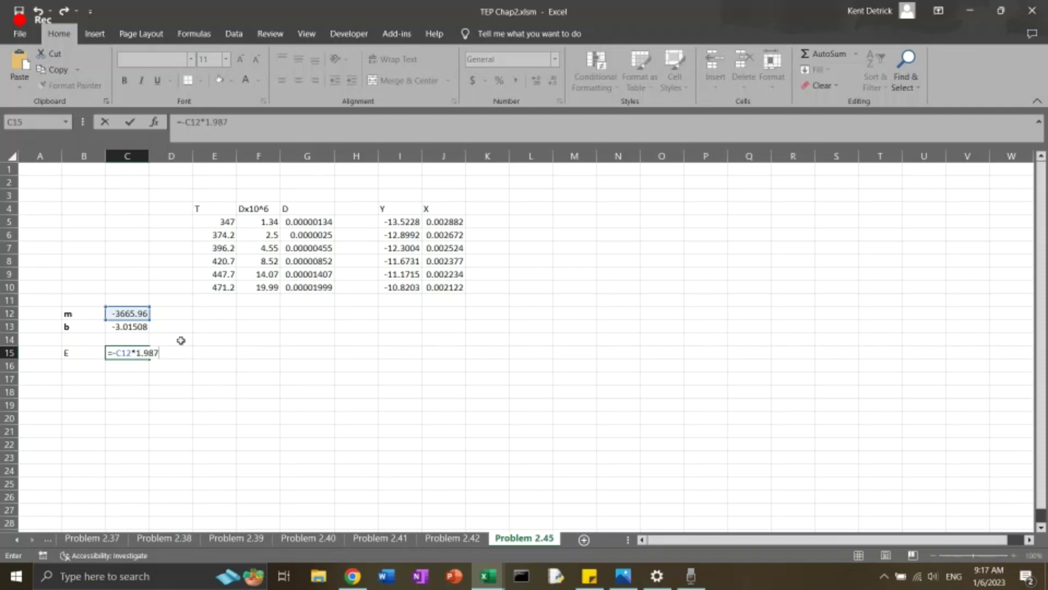
key("Return")
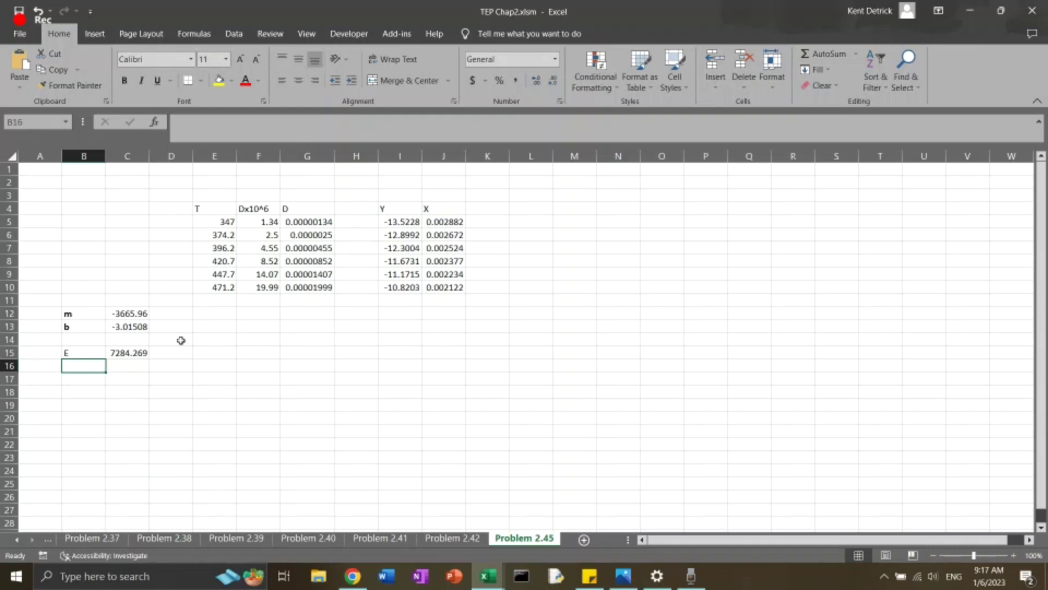
type("D0")
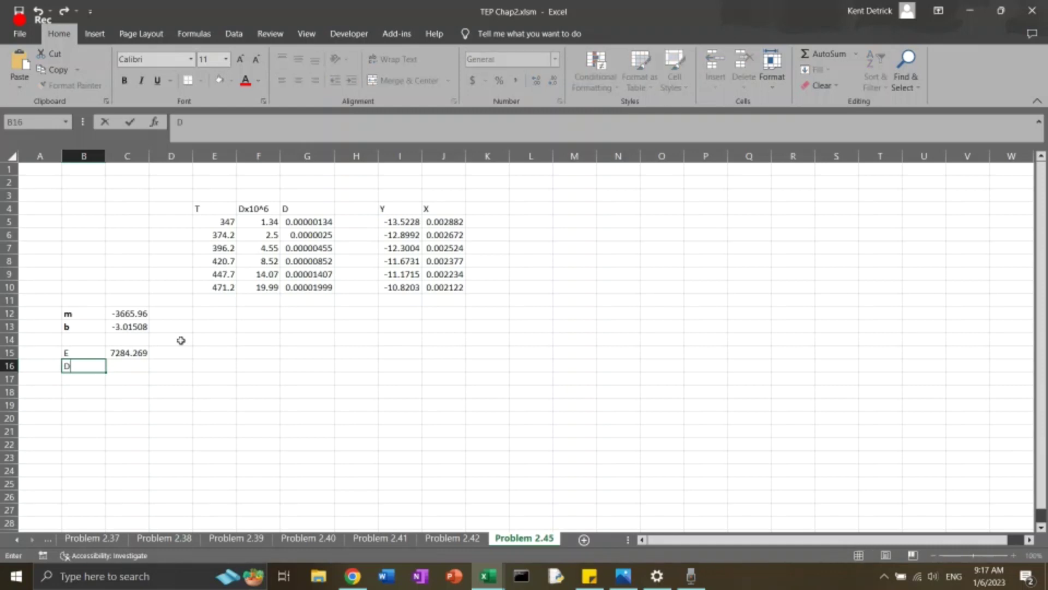
- Label row 16 'D0' and set C16 to =EXP(C13), giving 0.049042
key("Tab")
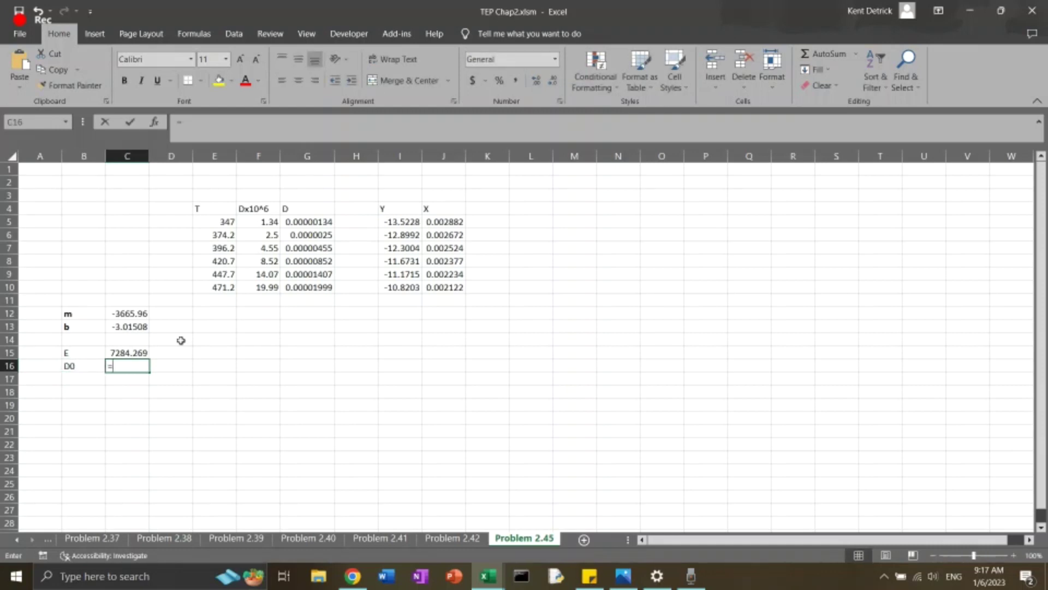
type("=")
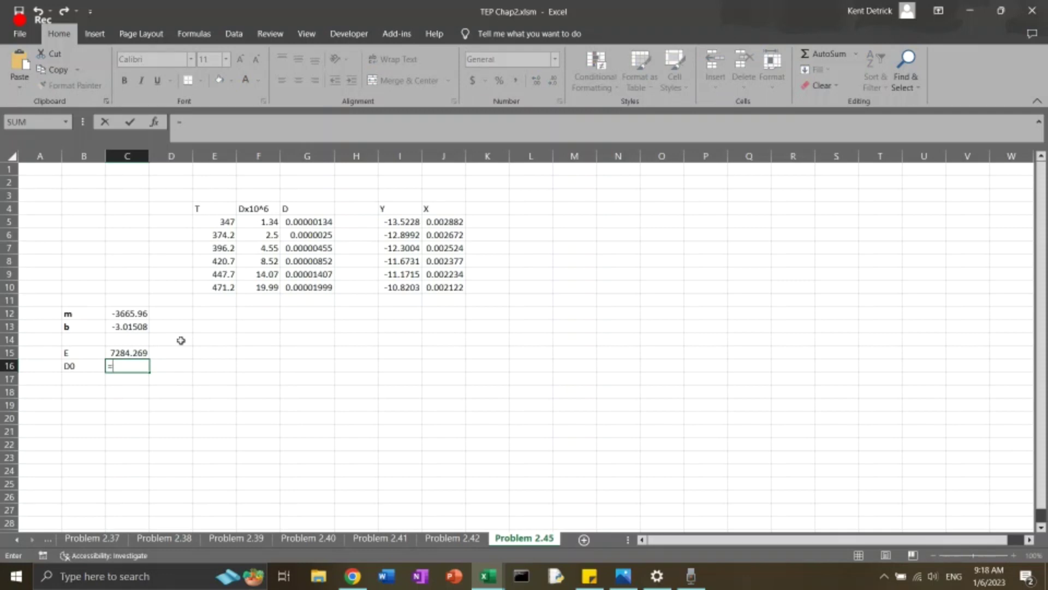
type("EXP(")
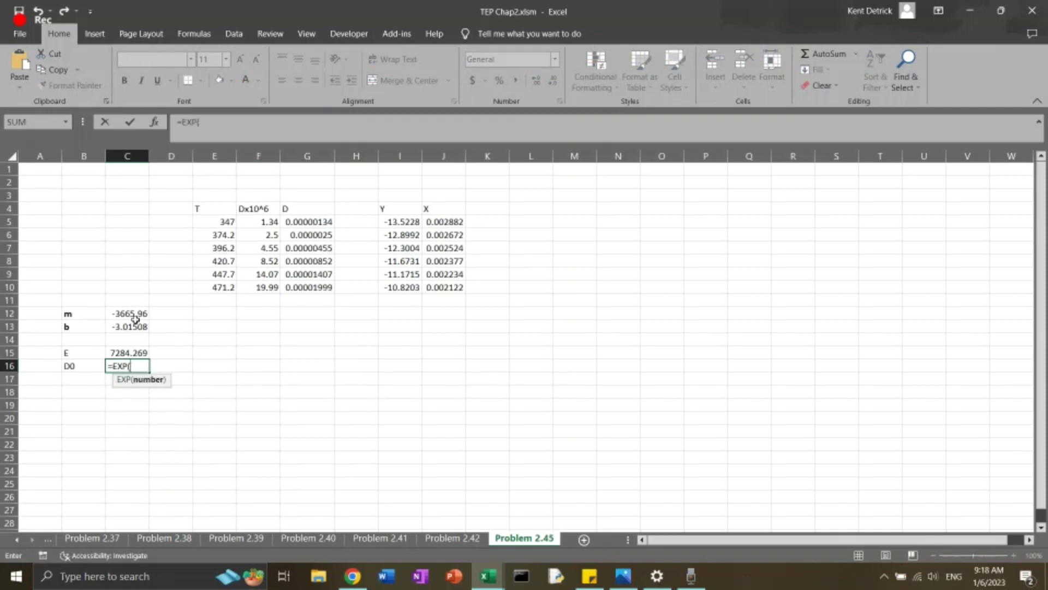
left_click(135, 327)
key("Return")
key("Left")
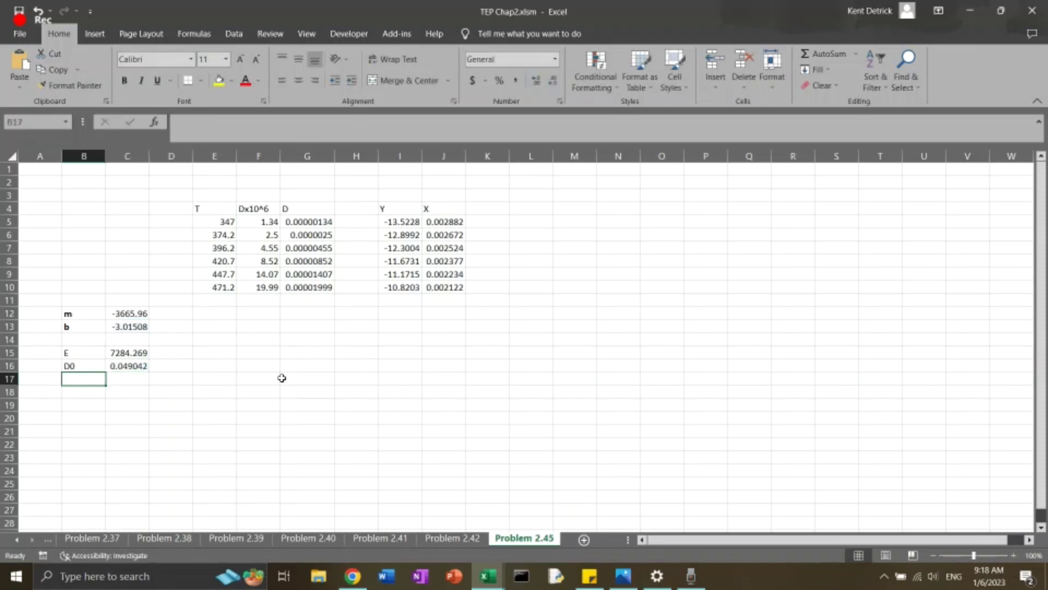
left_click(258, 365)
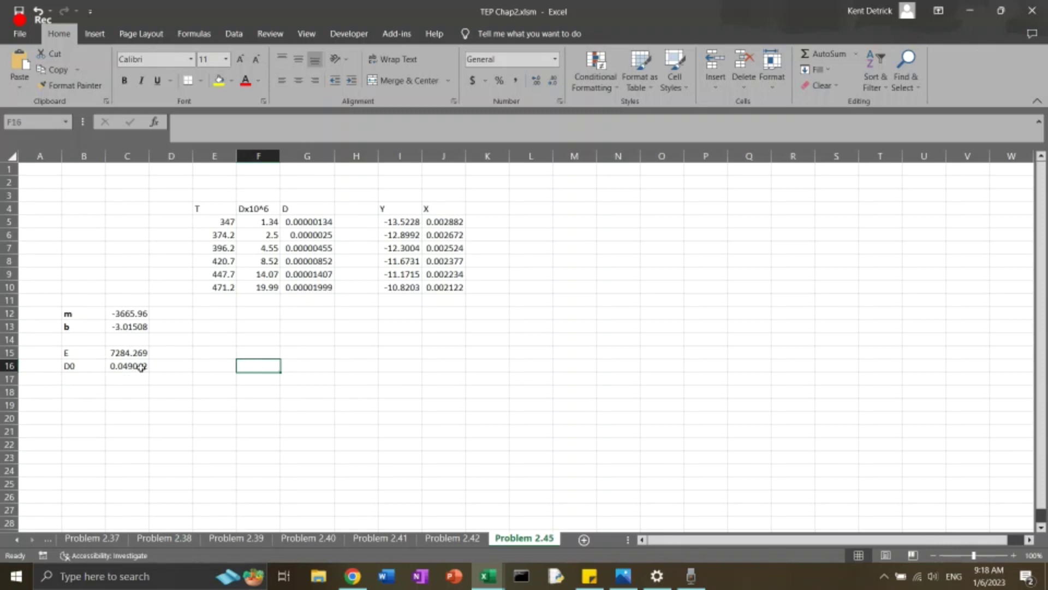
- Head column L 'Model D' and column M 'T'
left_click(297, 363)
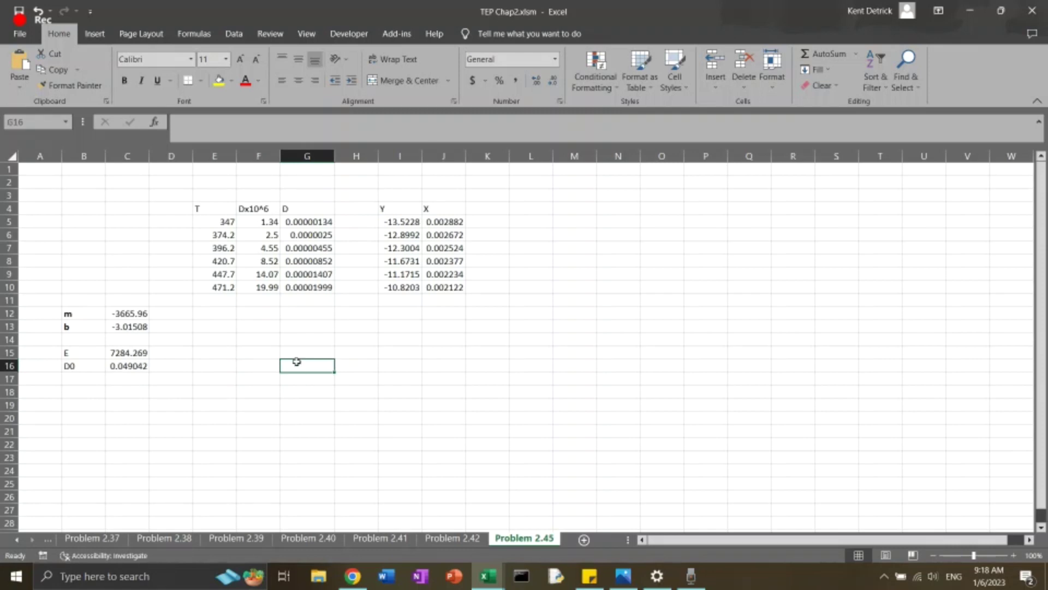
left_click(527, 209)
type("mod")
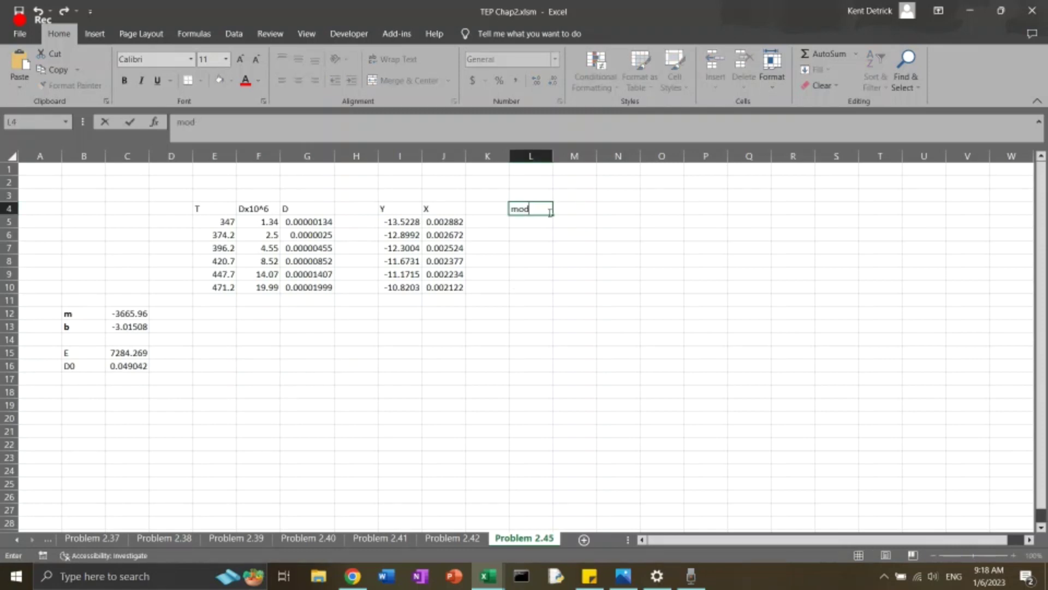
key("BackSpace")
key("BackSpace")
key("BackSpace")
type("Model D")
key("Return")
left_click(574, 208)
type("T")
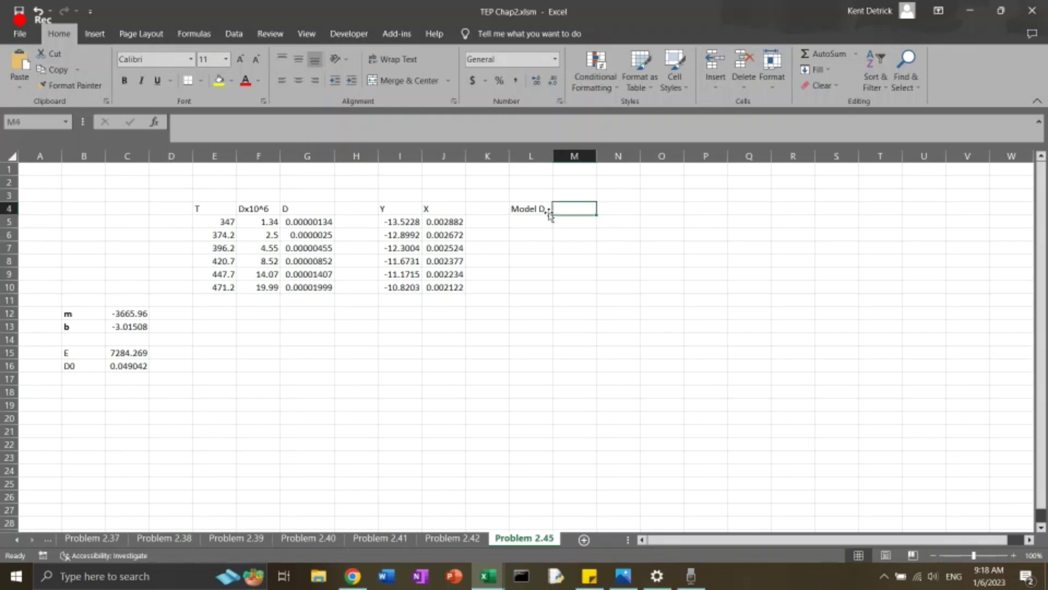
key("Return")
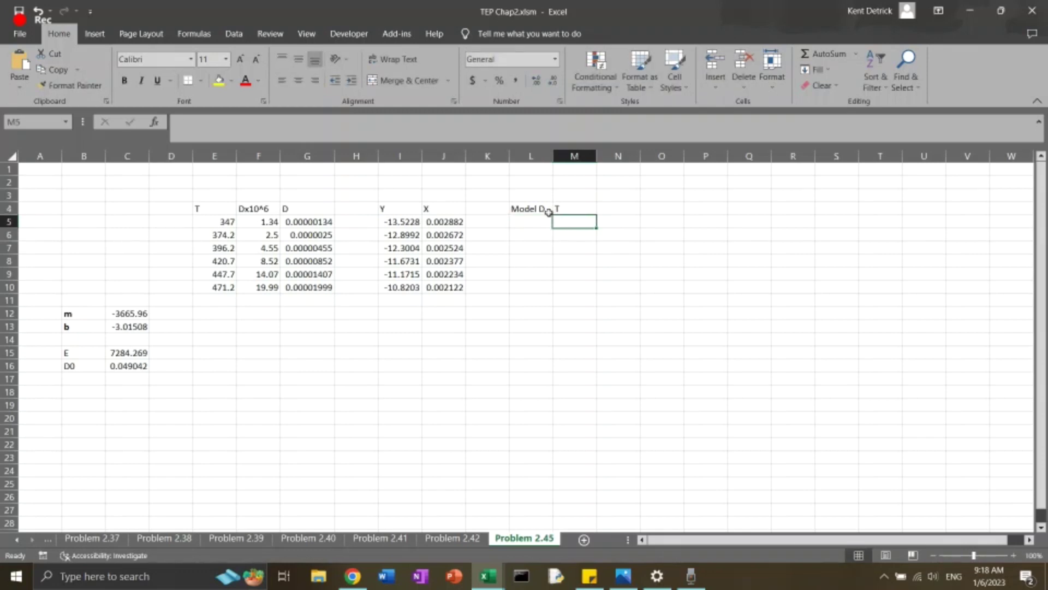
type("347")
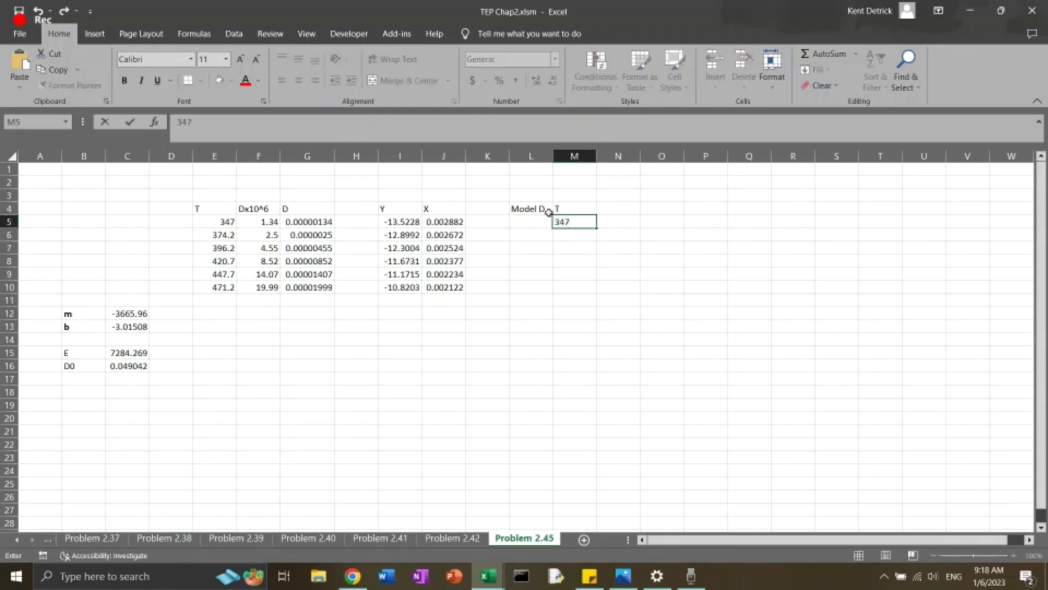
- List temperatures 347, 350, then 370 to 470 in steps of 20 in M5:M12
key("Return")
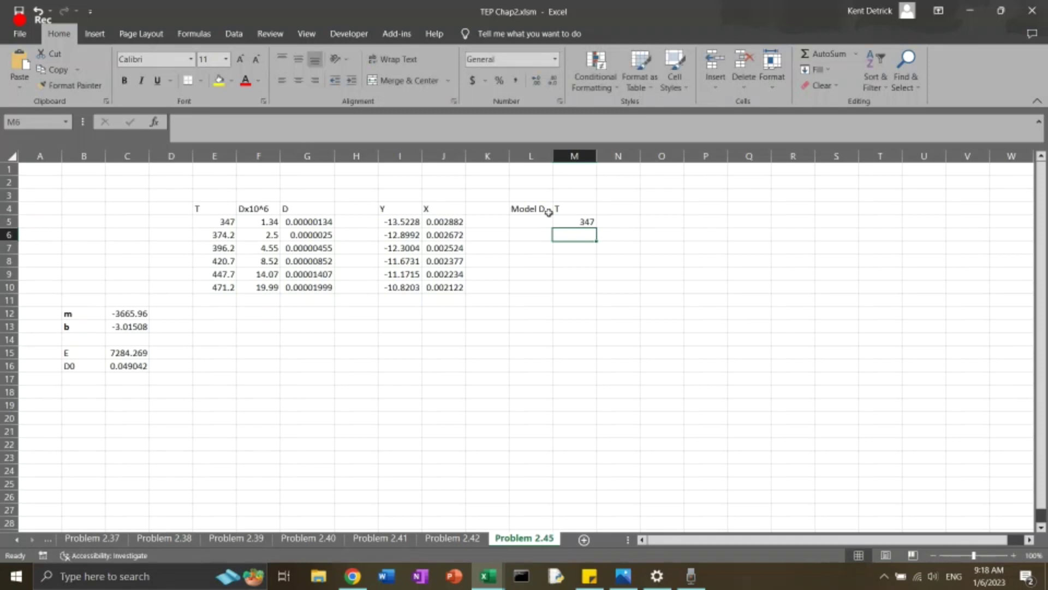
type("=")
key("Up")
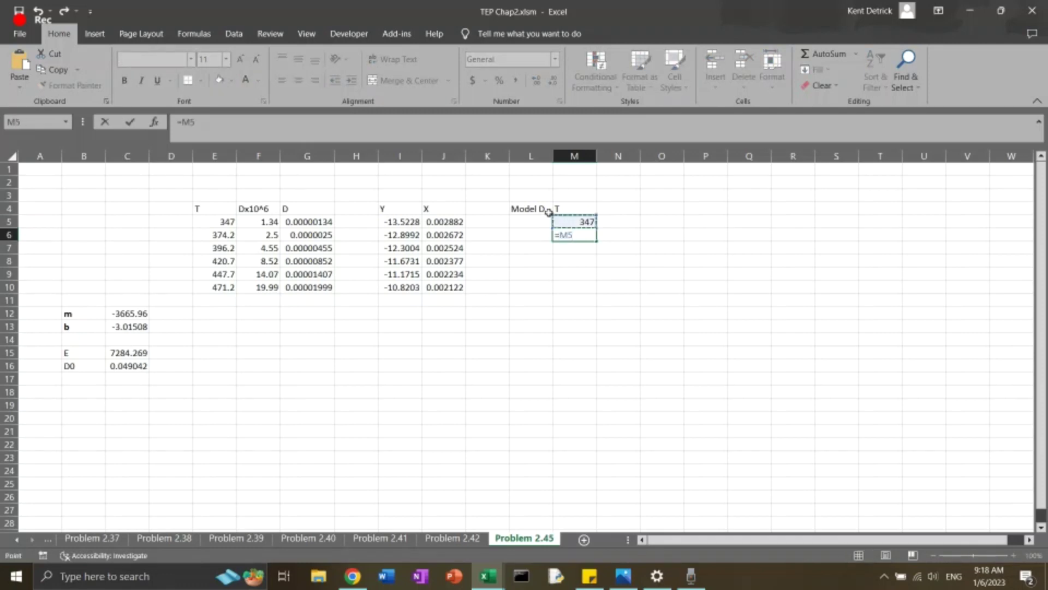
type("+")
type("3")
key("Return")
type("=")
key("Up")
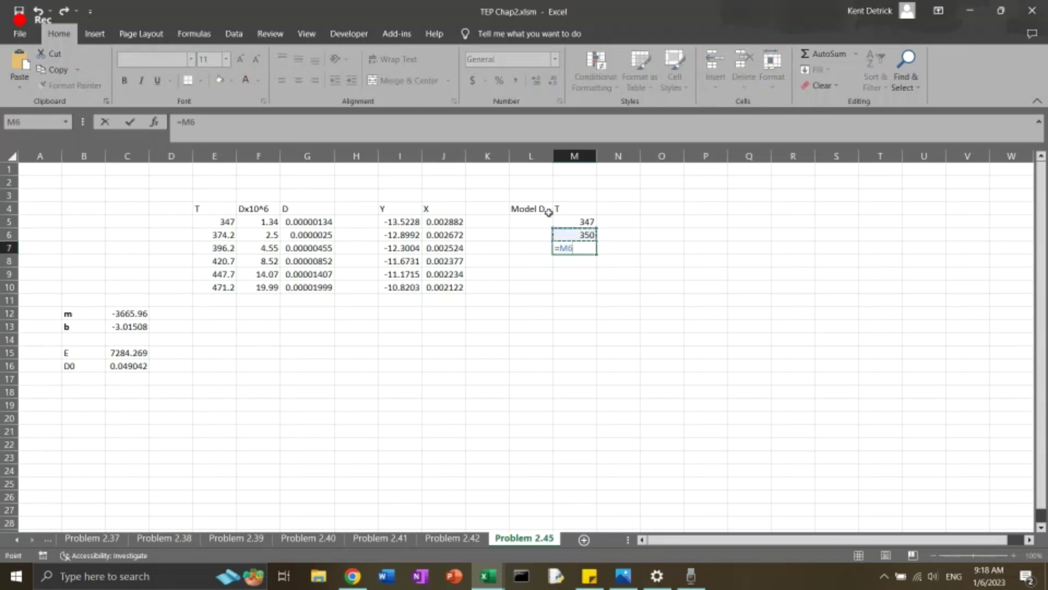
type("+")
type("20")
key("Return")
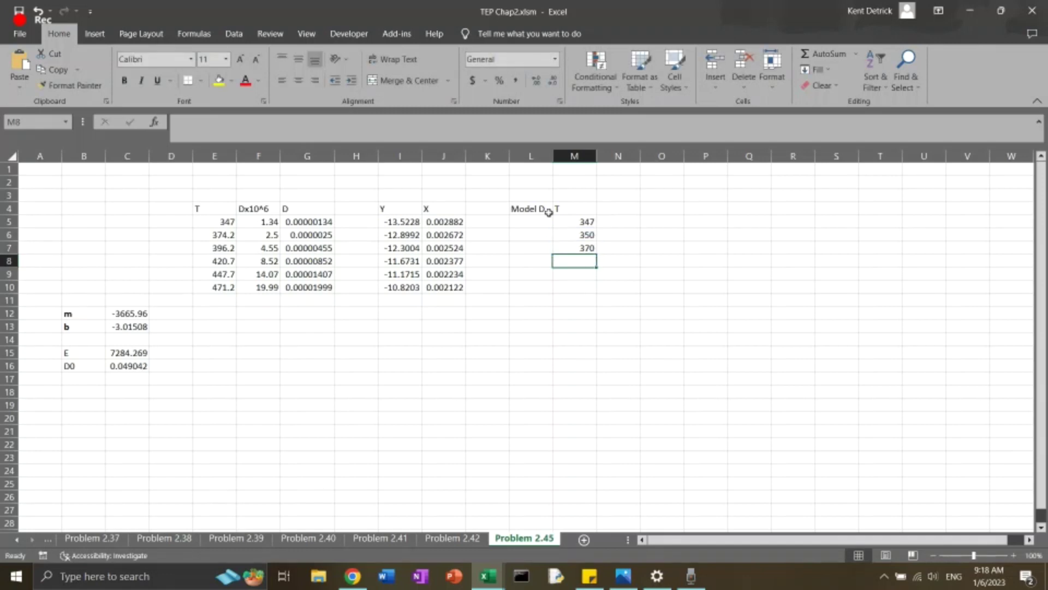
left_click(574, 248)
left_click_drag(596, 254, 596, 328)
left_click(588, 326)
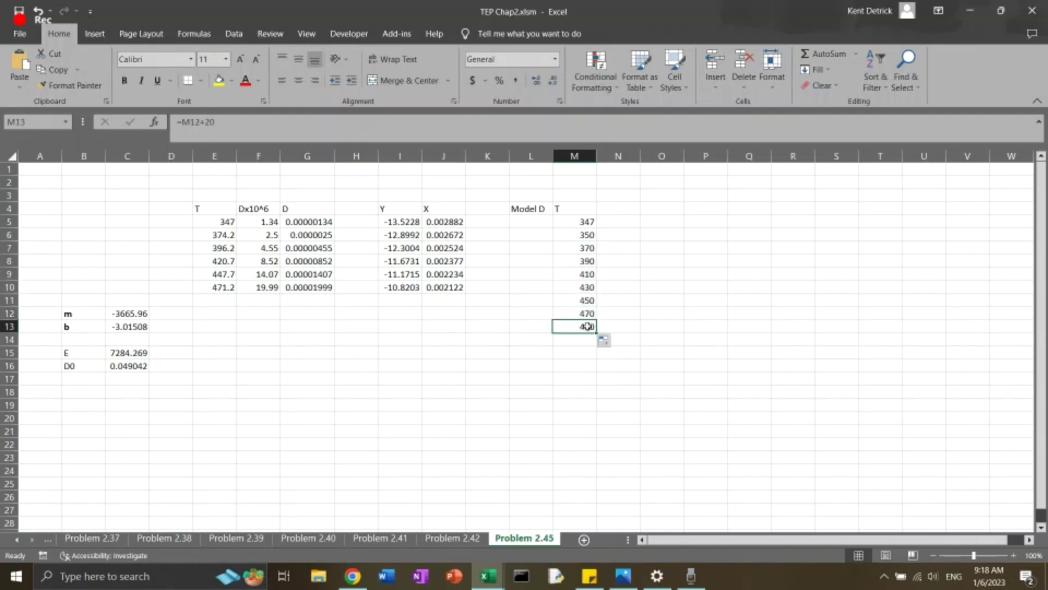
key("Delete")
left_click(611, 222)
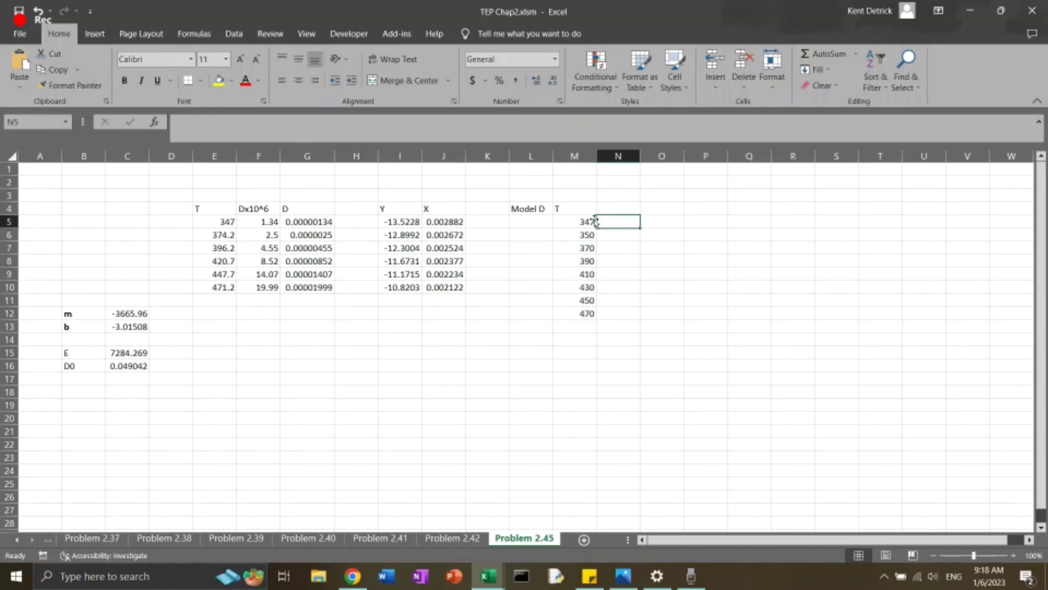
- Build the L5 model formula from D0, E and the temperature in M5
left_click(609, 208)
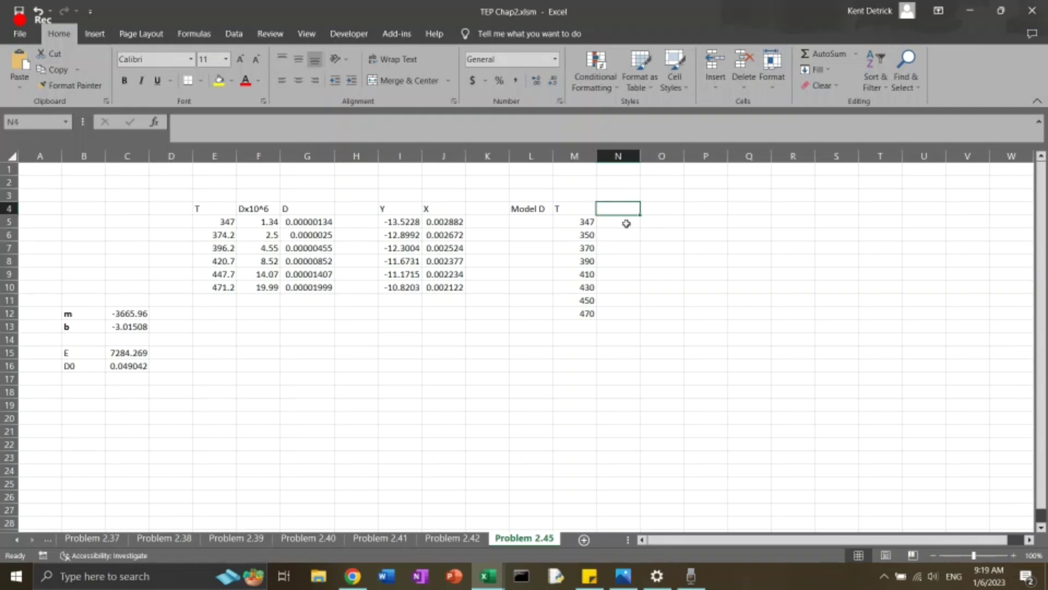
left_click(531, 221)
type("=")
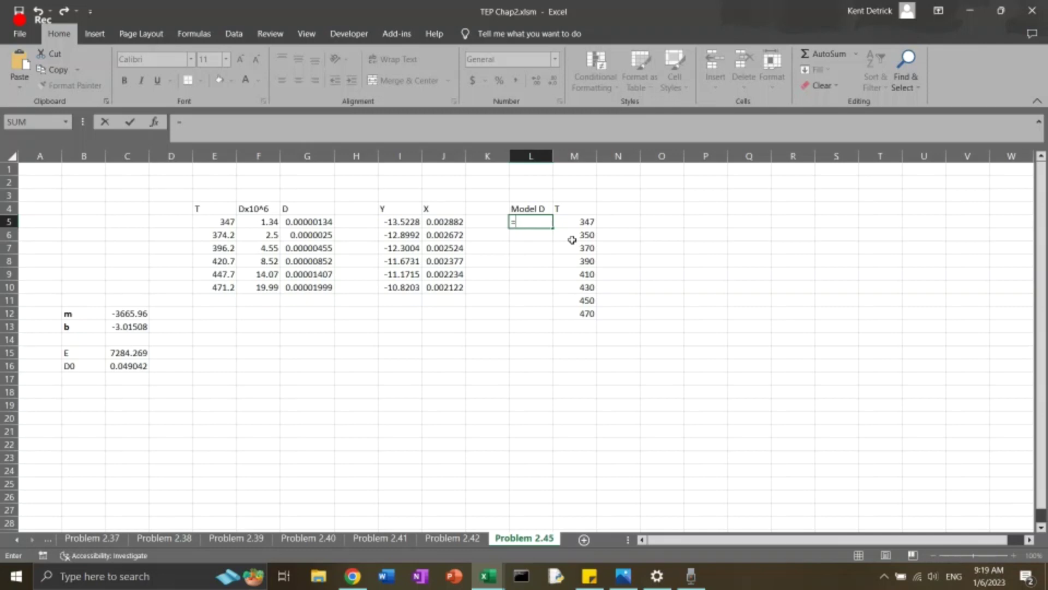
left_click(129, 367)
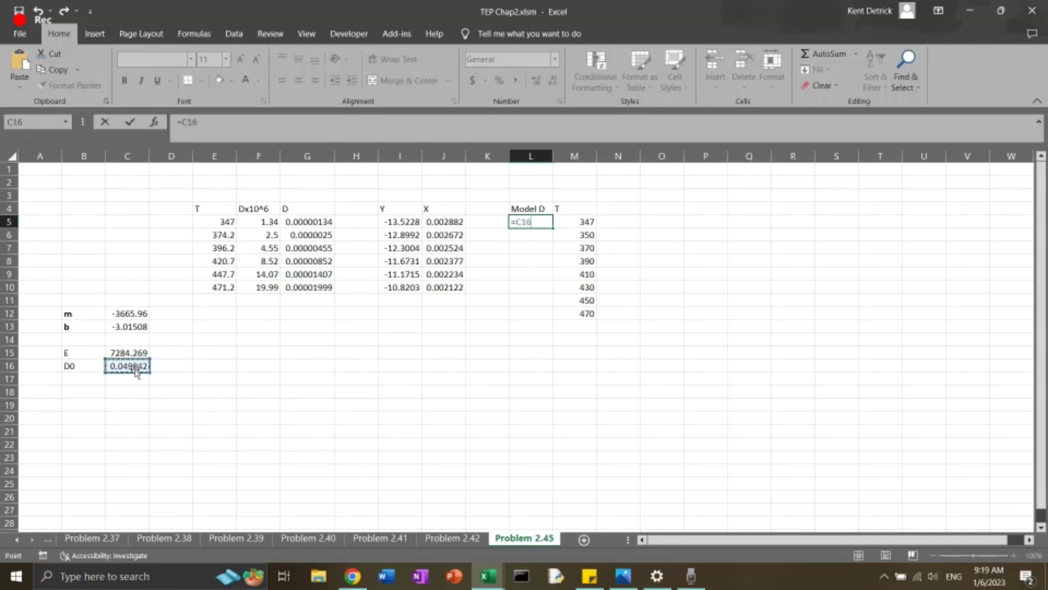
type("*ex")
key("Tab")
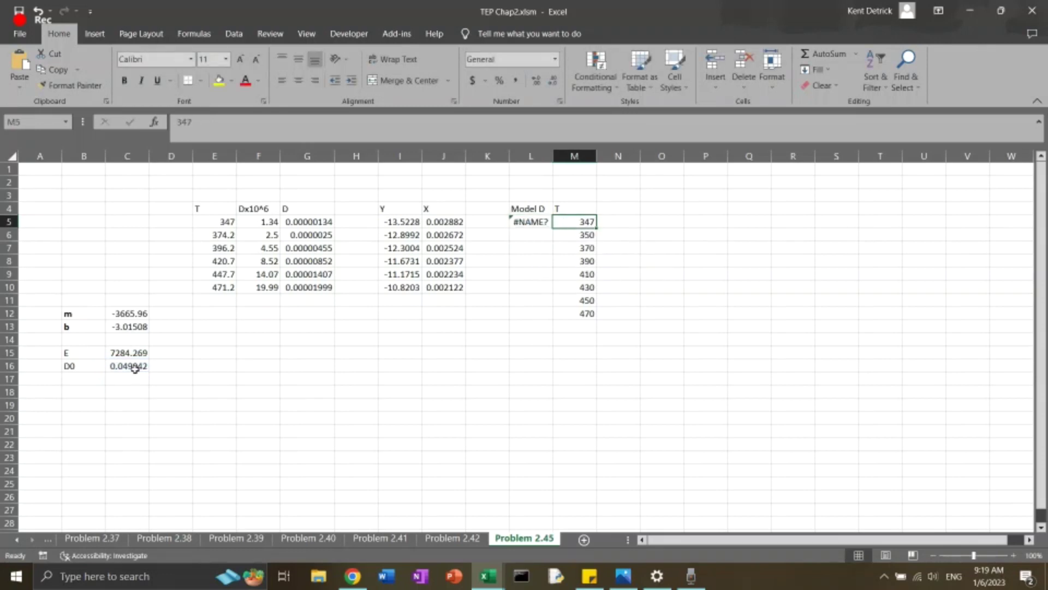
key("shift+Tab")
type("=")
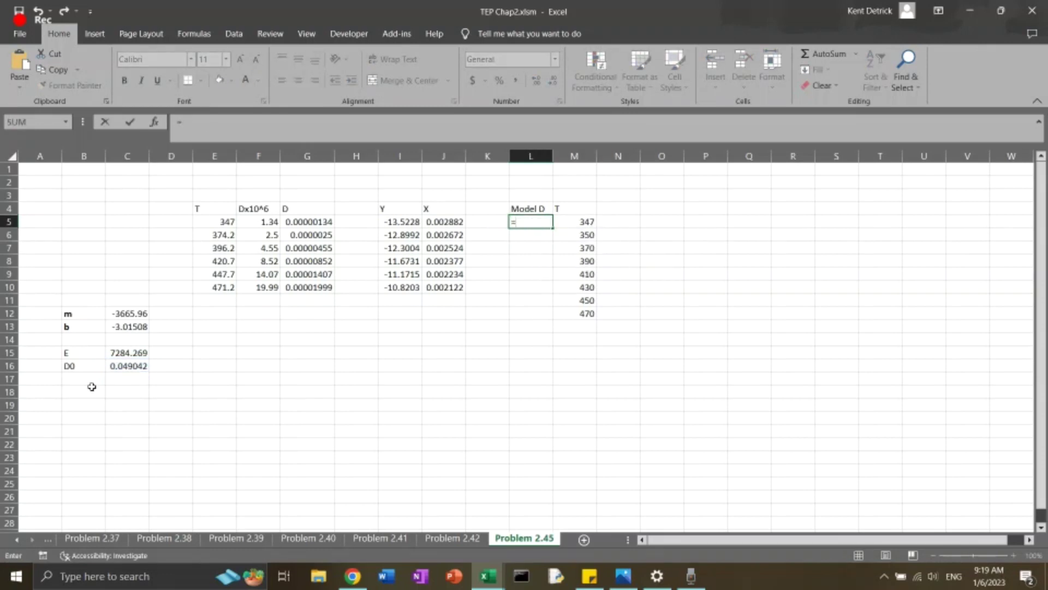
left_click(115, 366)
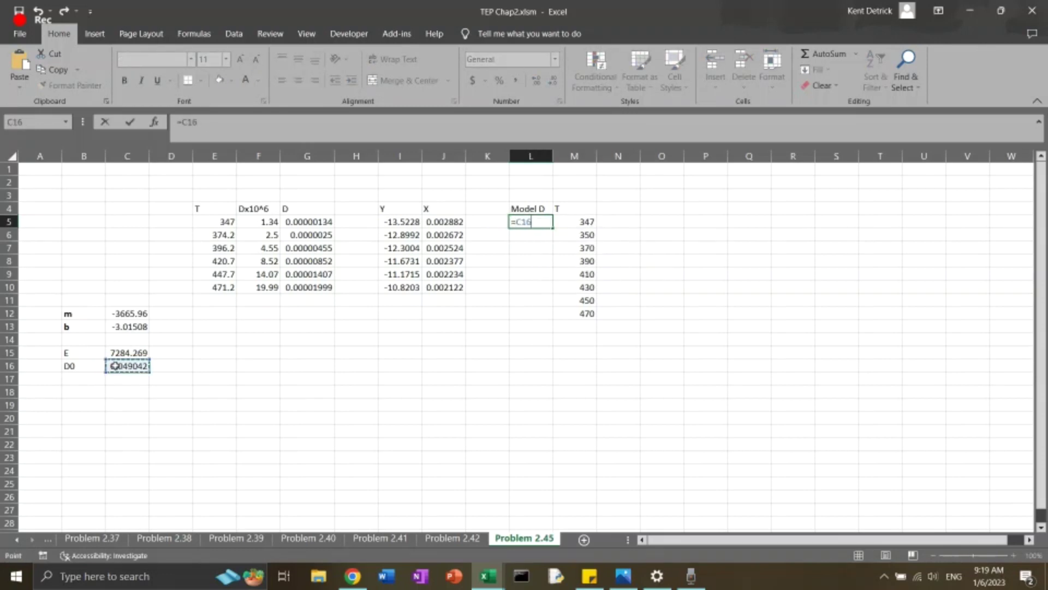
type("*EXP(")
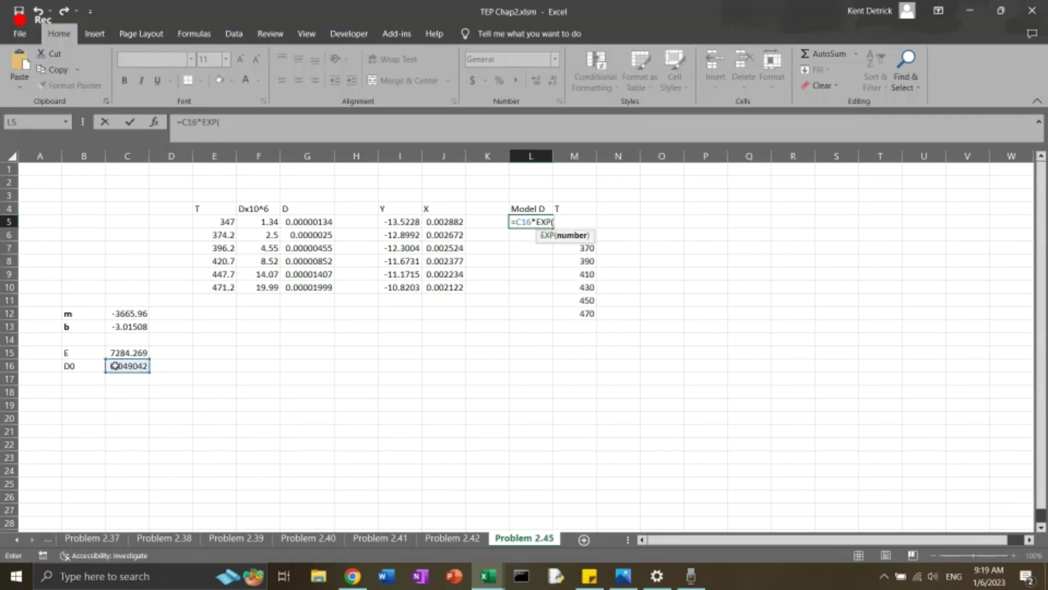
type("-")
left_click(132, 354)
type("/(")
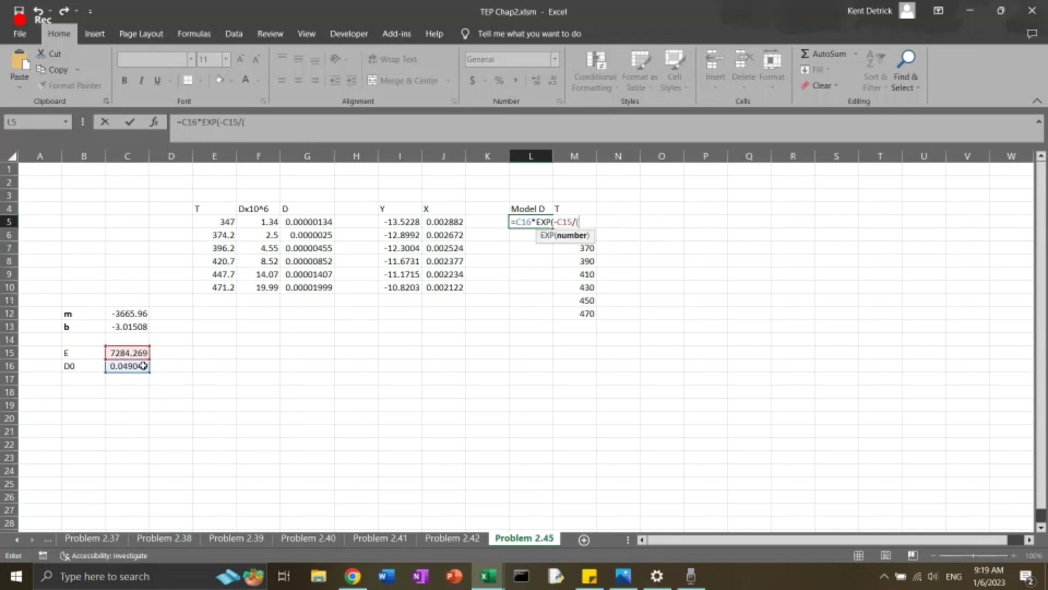
type("1")
type(".987*")
key("Right")
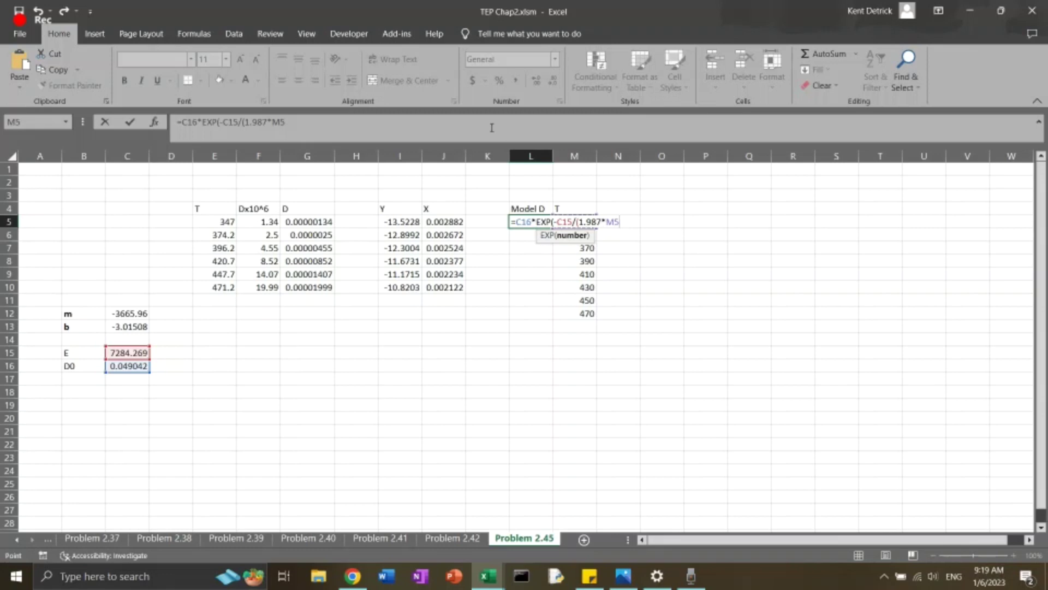
- Make the D0 and E references absolute, then fill the Model D formula down to L12
left_click(187, 123)
key("F4")
left_click(236, 121)
key("F4")
left_click(318, 123)
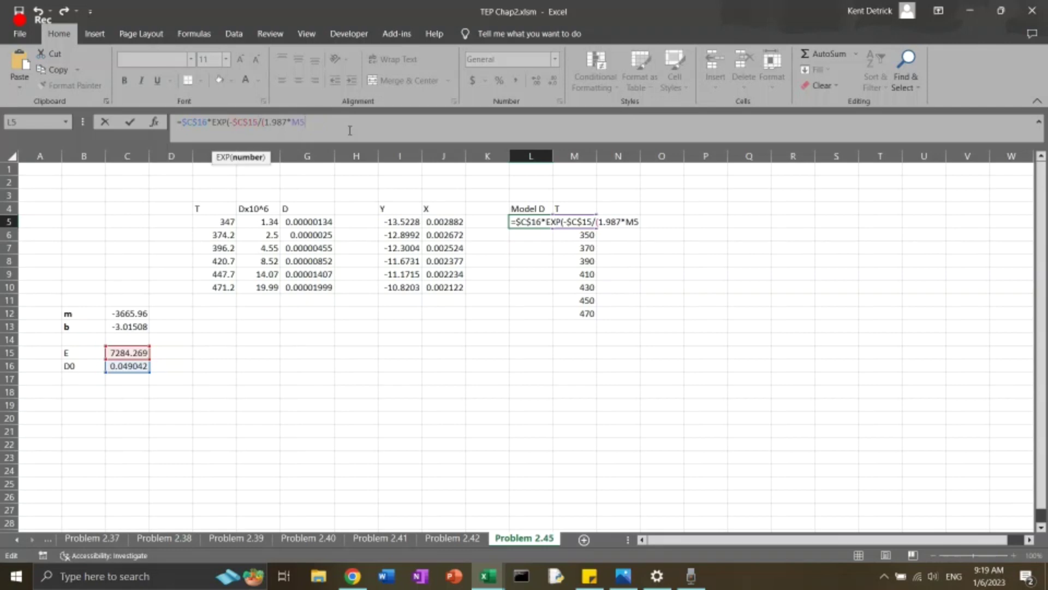
type(")")
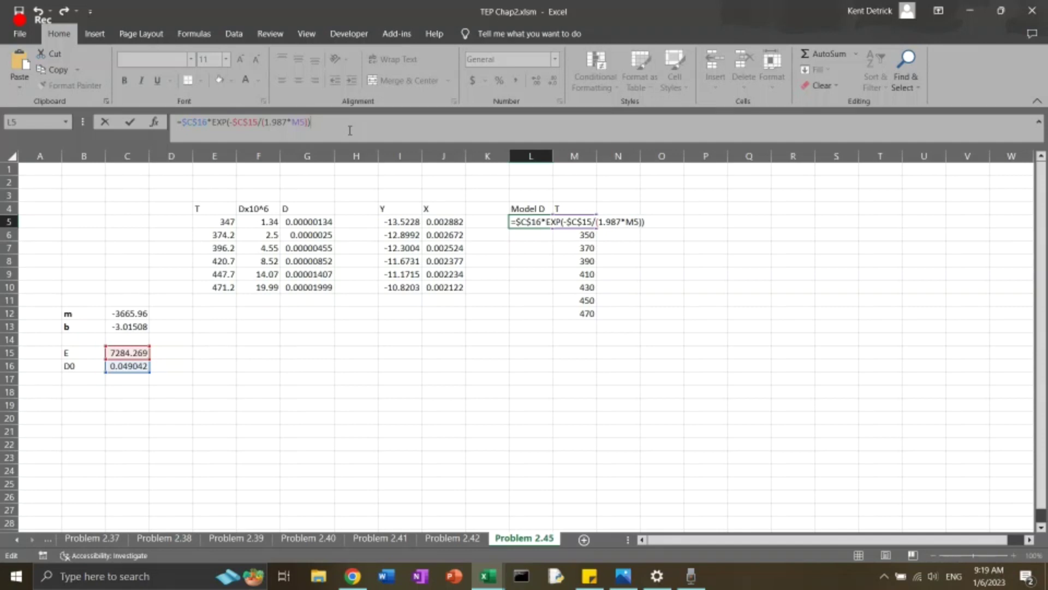
key("Return")
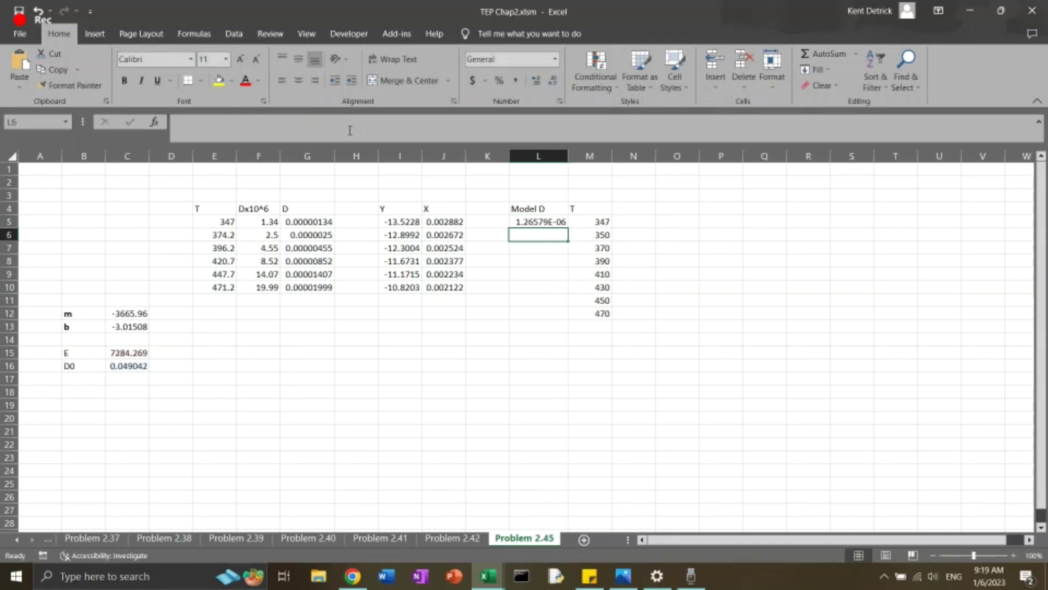
left_click(540, 222)
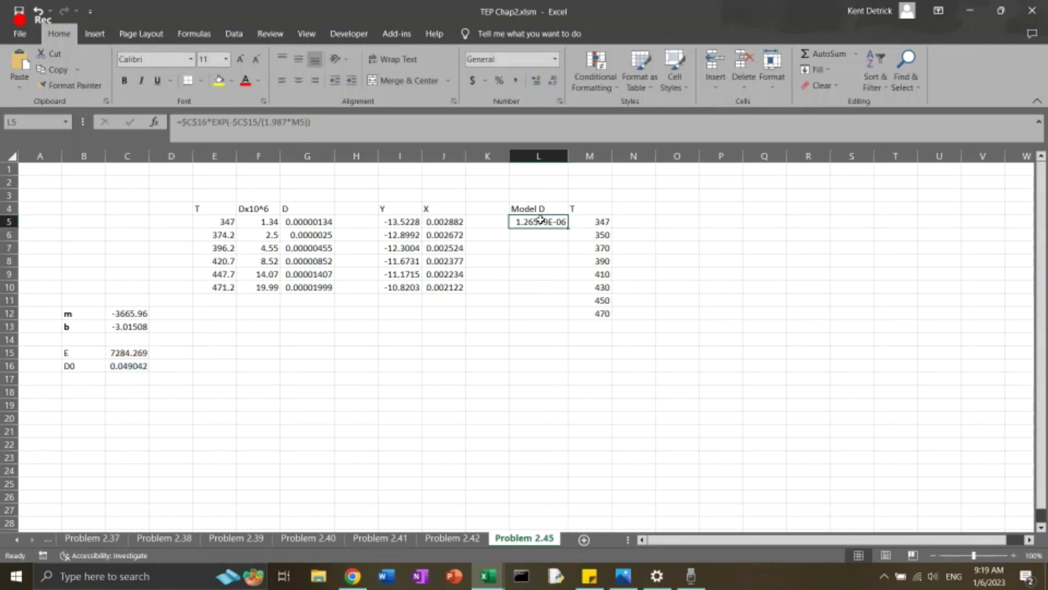
left_click_drag(566, 228, 568, 316)
left_click(644, 261)
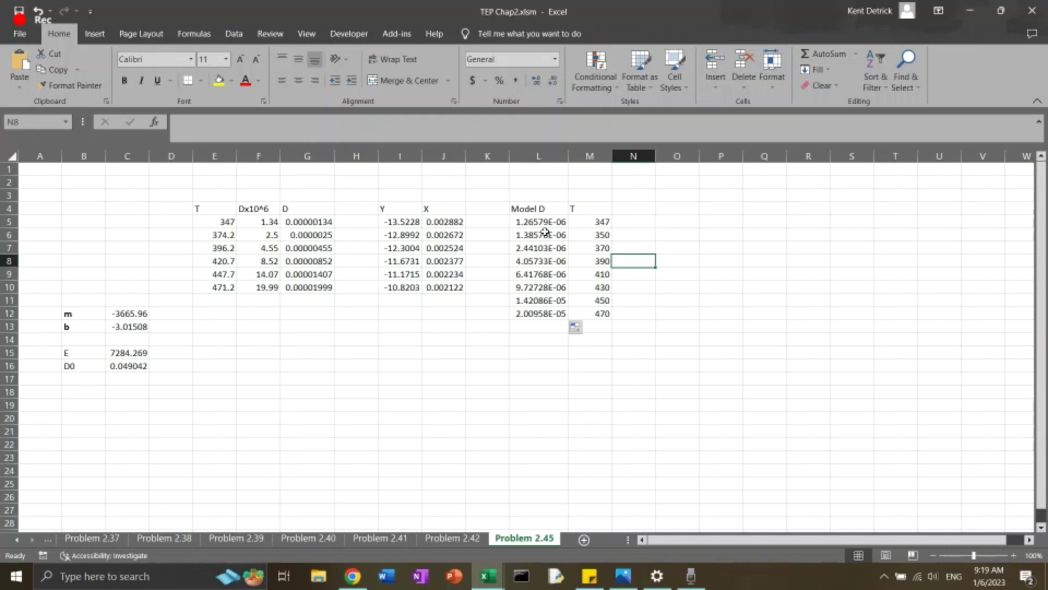
- Insert a scatter chart and move it off the data to the right
left_click(94, 34)
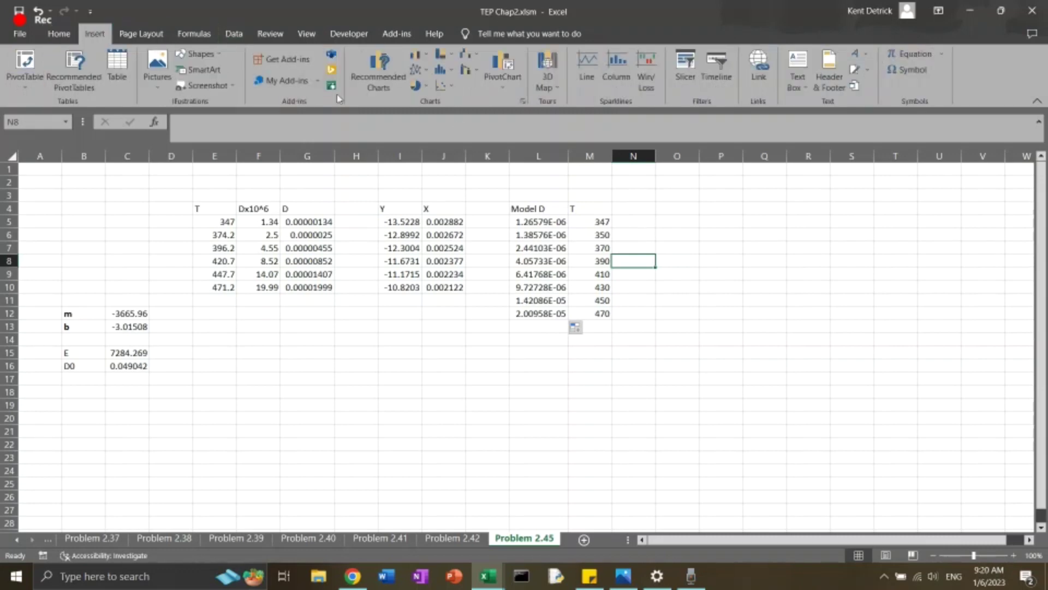
left_click(446, 87)
left_click(451, 211)
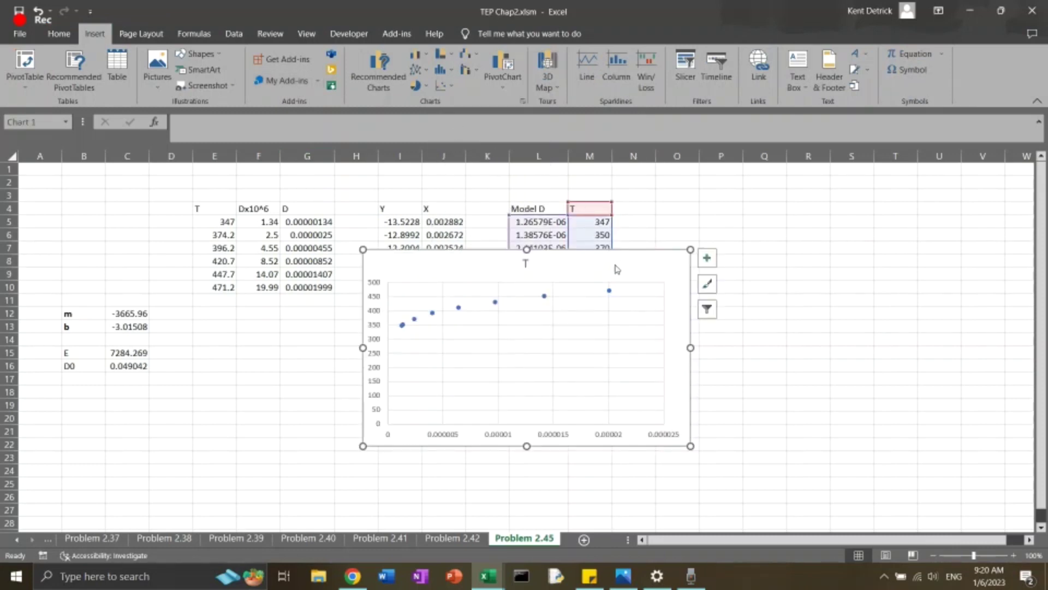
left_click_drag(582, 221, 635, 224)
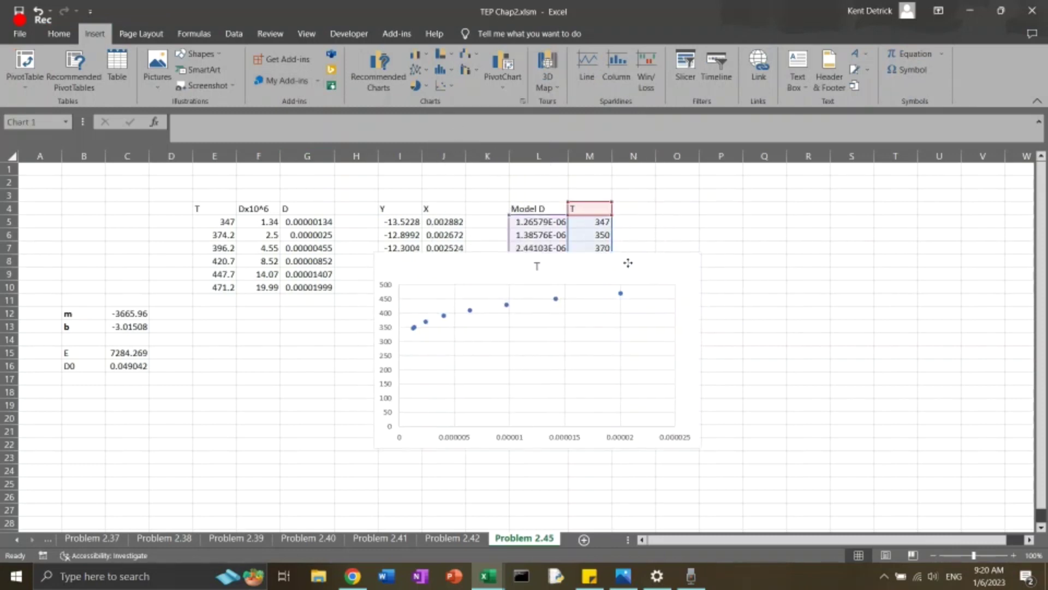
left_click_drag(649, 259, 762, 266)
- Replace the default series with a Data series of D (G5:G10) versus T (E5:E10)
right_click(770, 270)
left_click(812, 397)
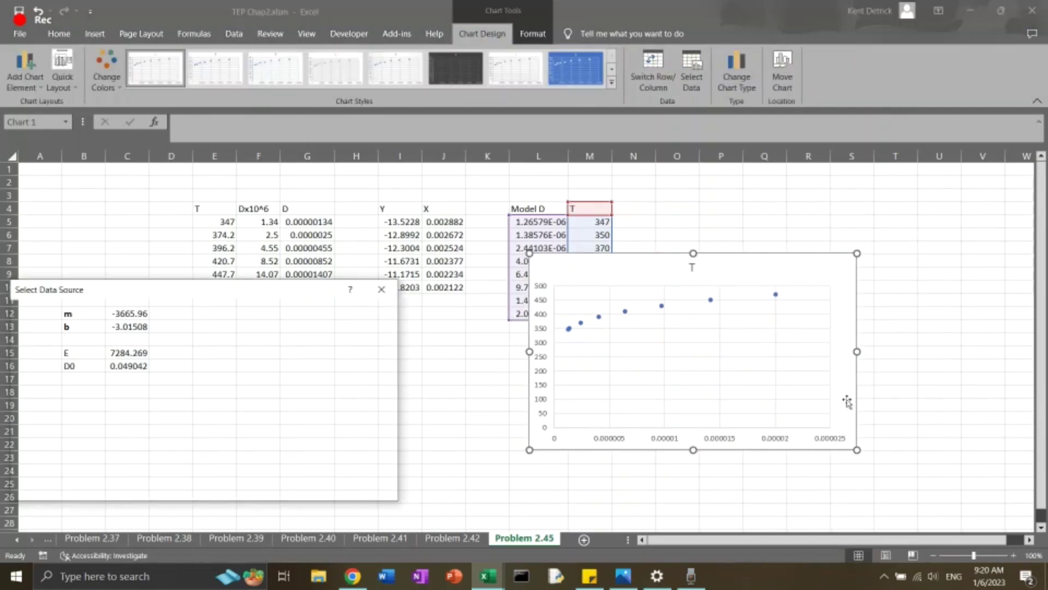
left_click(139, 387)
left_click(39, 387)
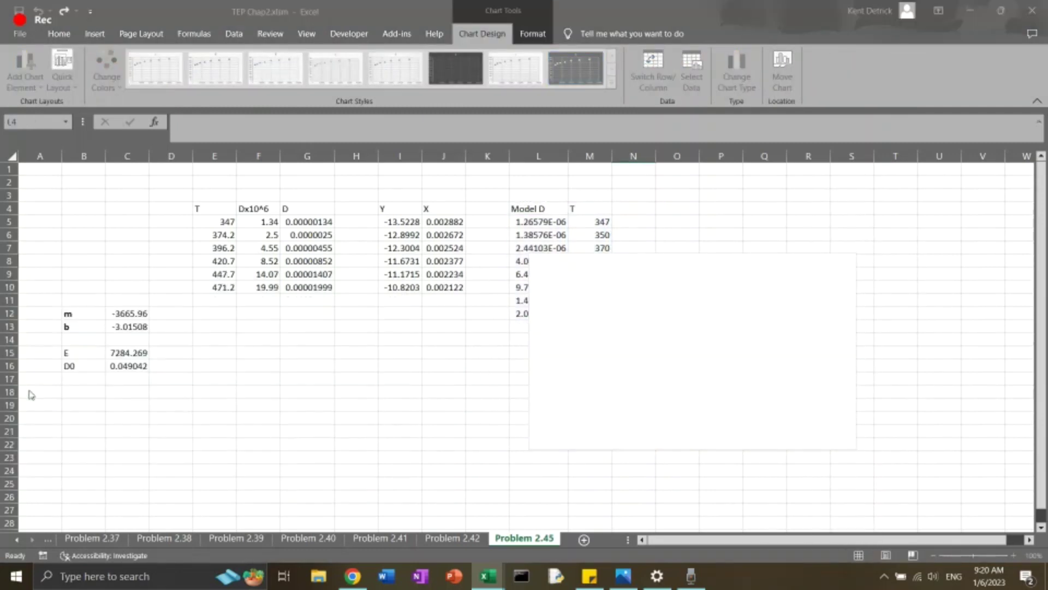
type("Data")
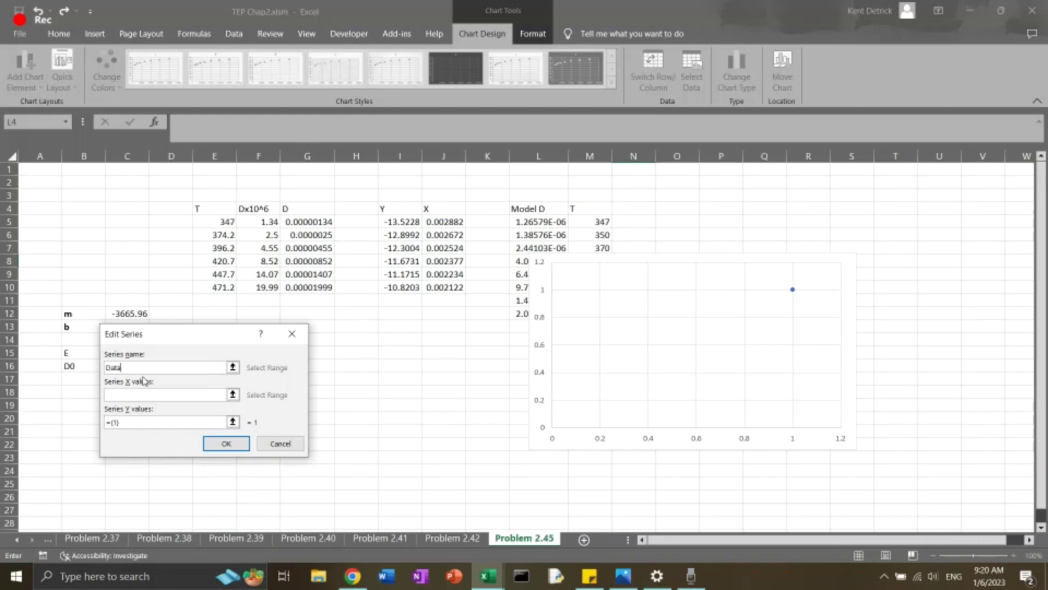
left_click(232, 394)
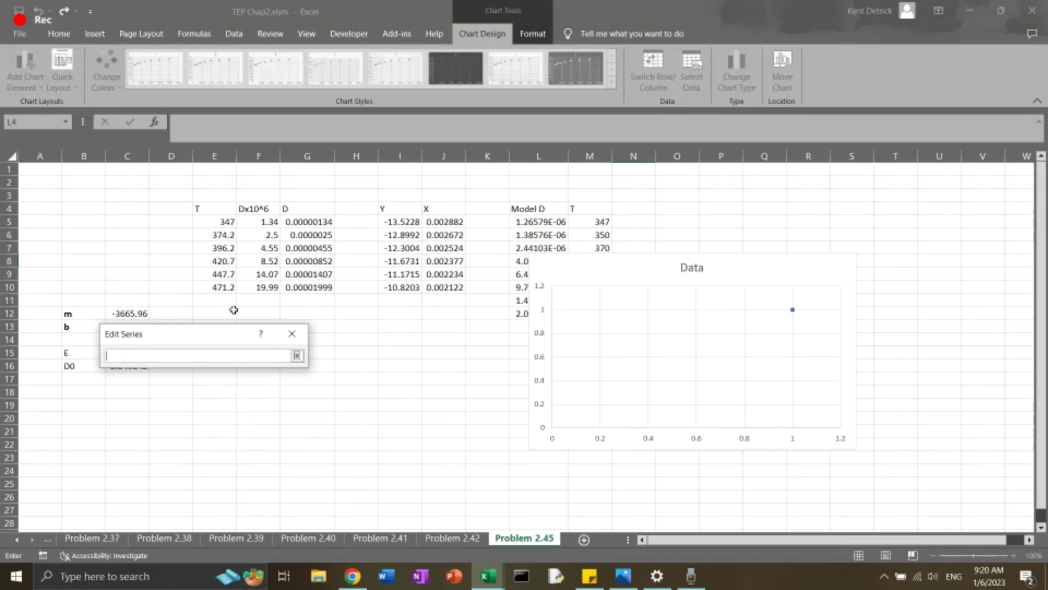
left_click_drag(214, 221, 229, 279)
left_click(297, 356)
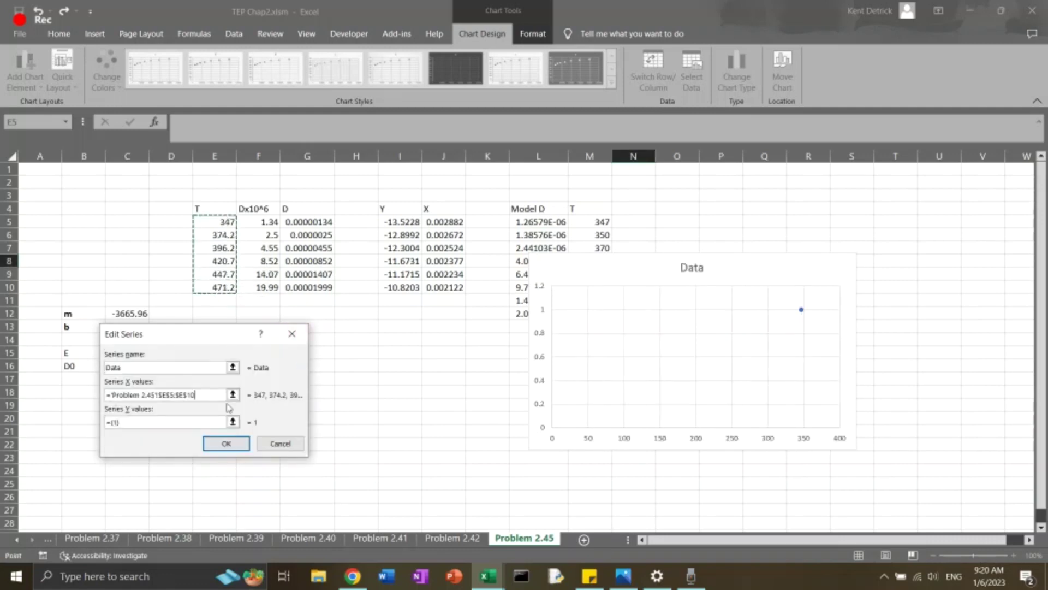
left_click(236, 414)
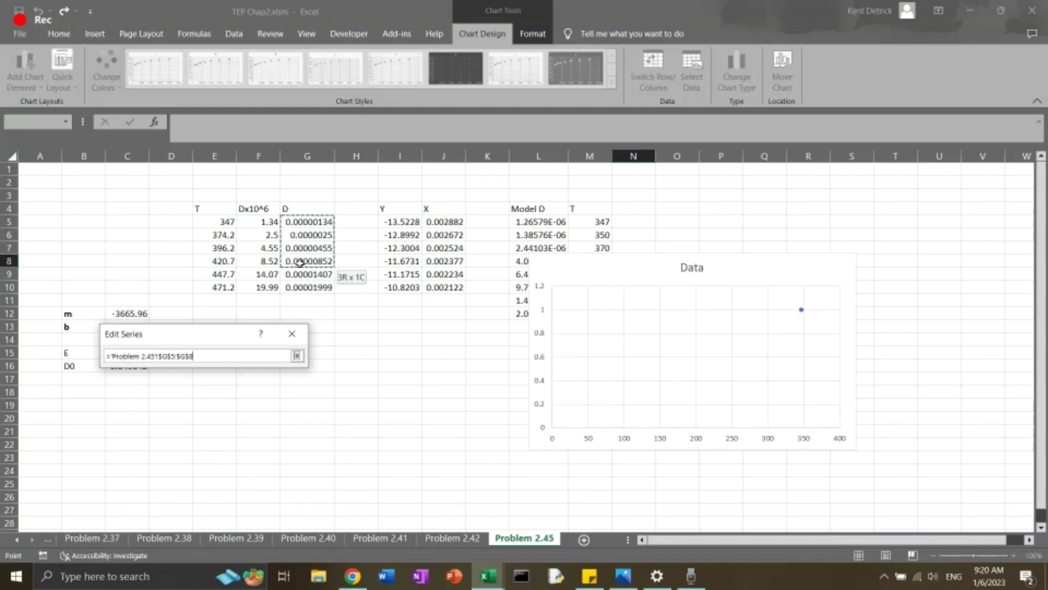
left_click_drag(307, 222, 306, 287)
left_click(297, 356)
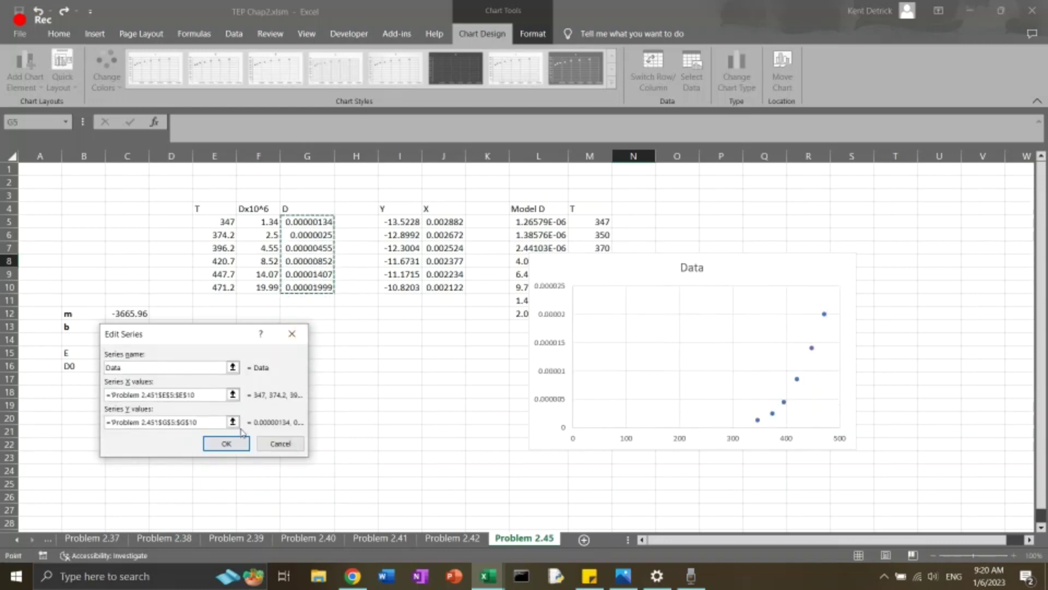
left_click(227, 443)
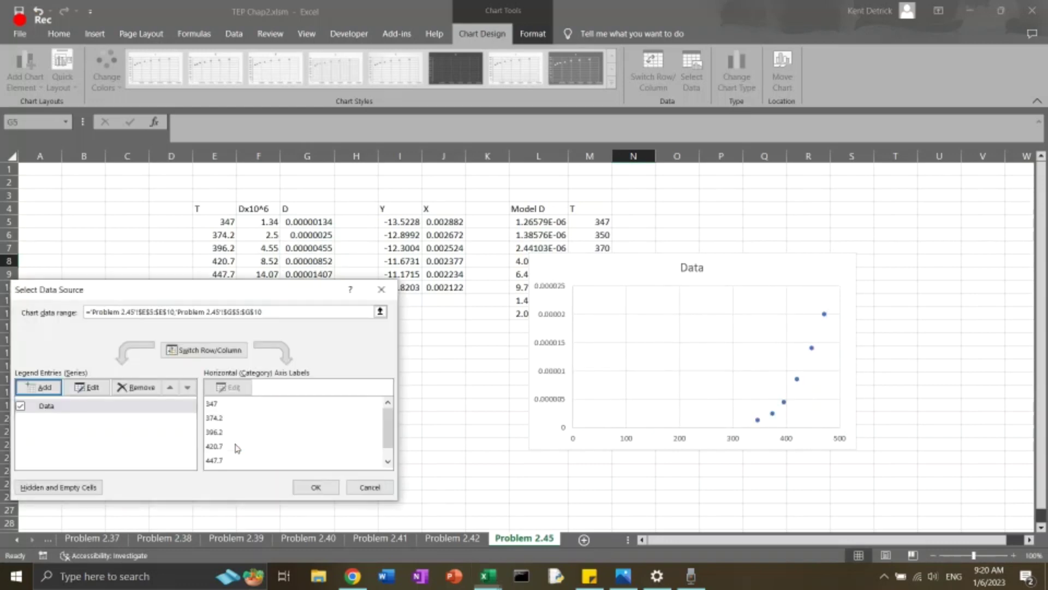
- Add a Model series of L5:L12 versus M5:M12 and close Select Data
left_click(38, 387)
type("Model")
left_click(233, 393)
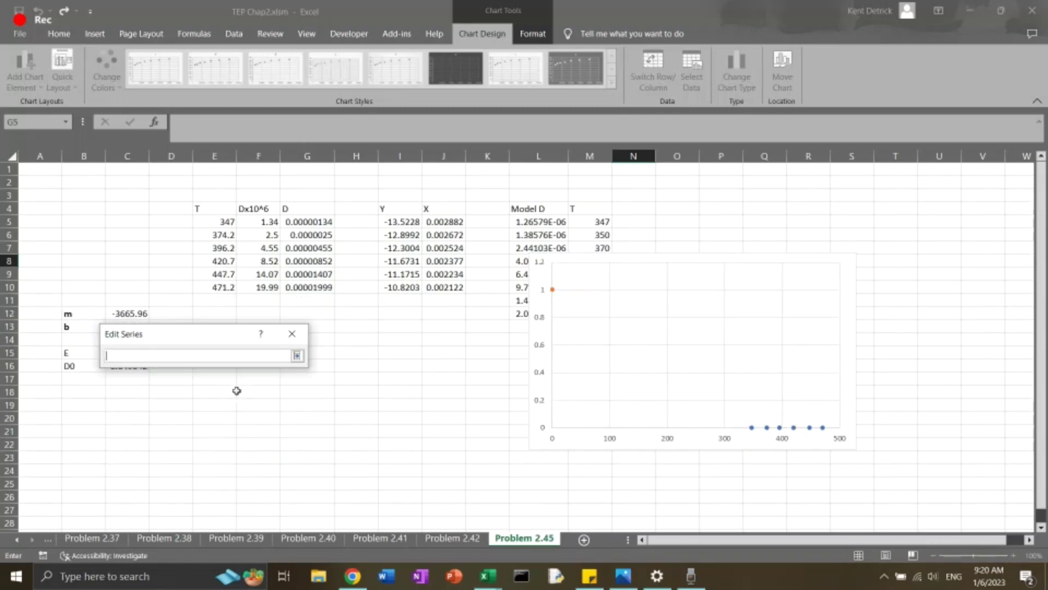
left_click_drag(590, 222, 586, 256)
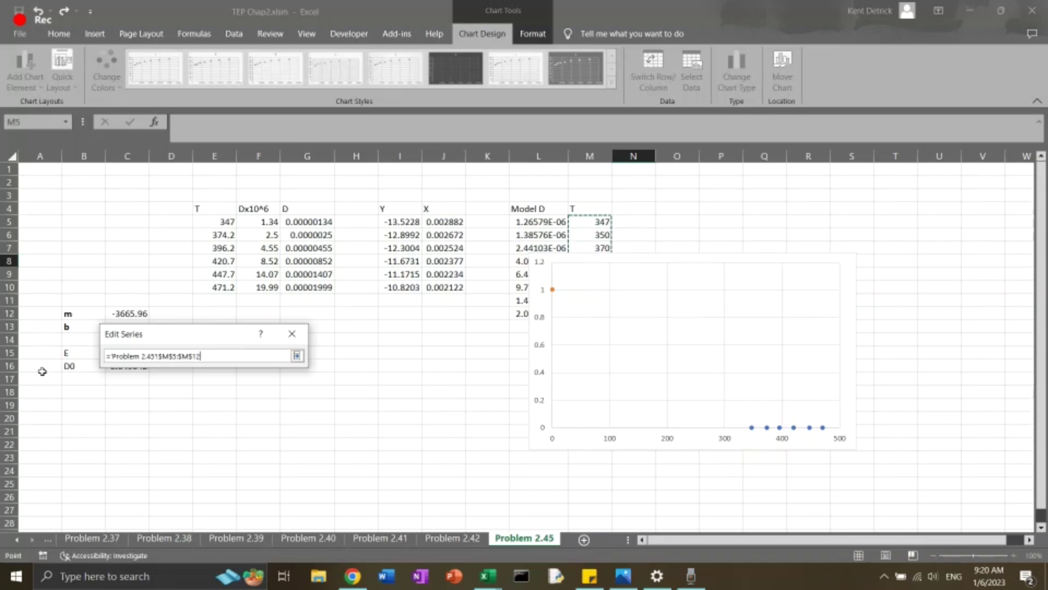
left_click(297, 356)
left_click(233, 422)
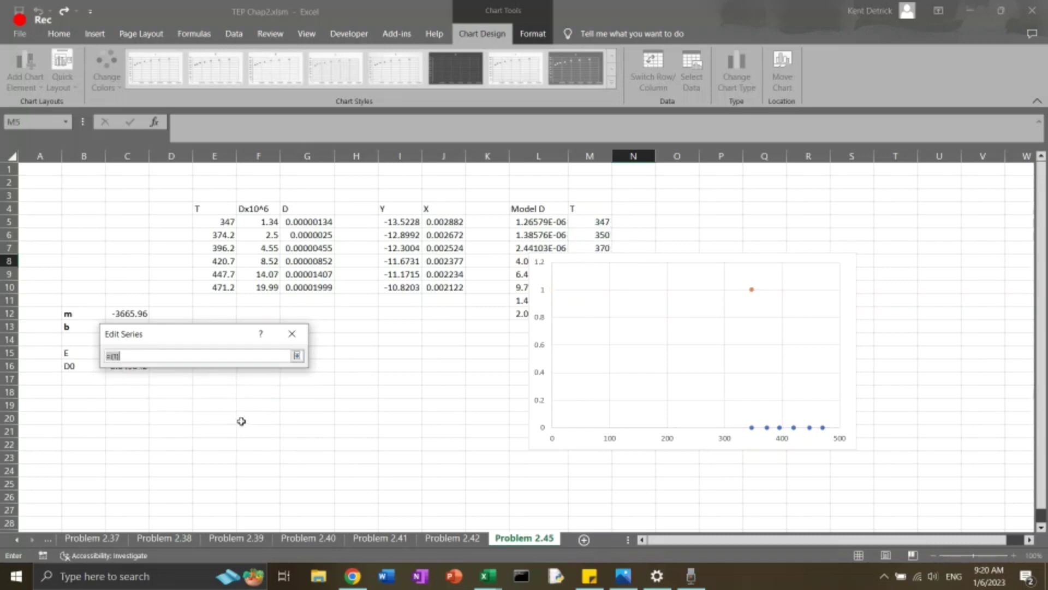
left_click_drag(537, 221, 531, 318)
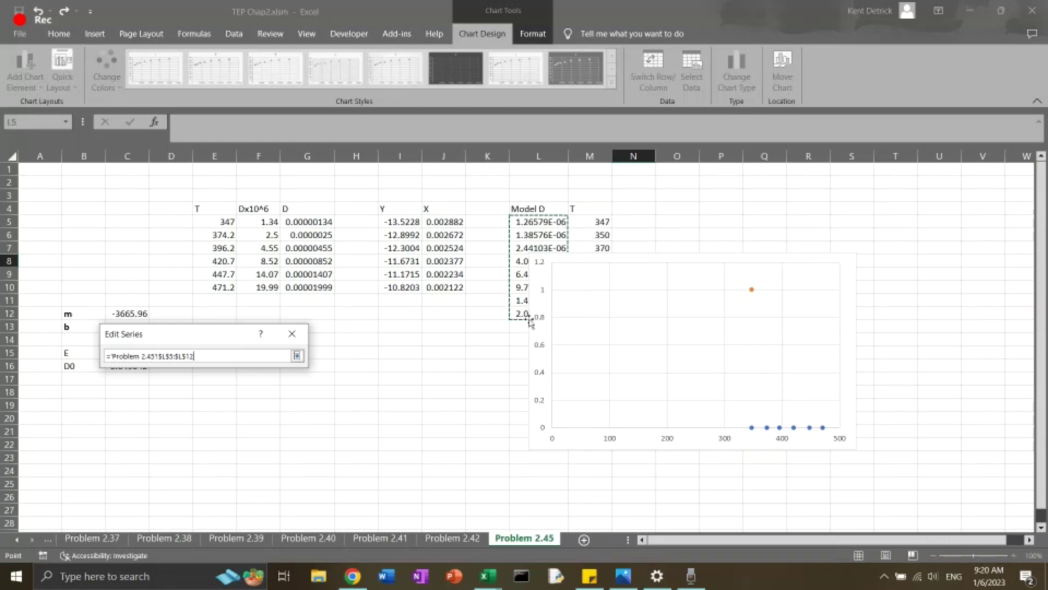
left_click(297, 355)
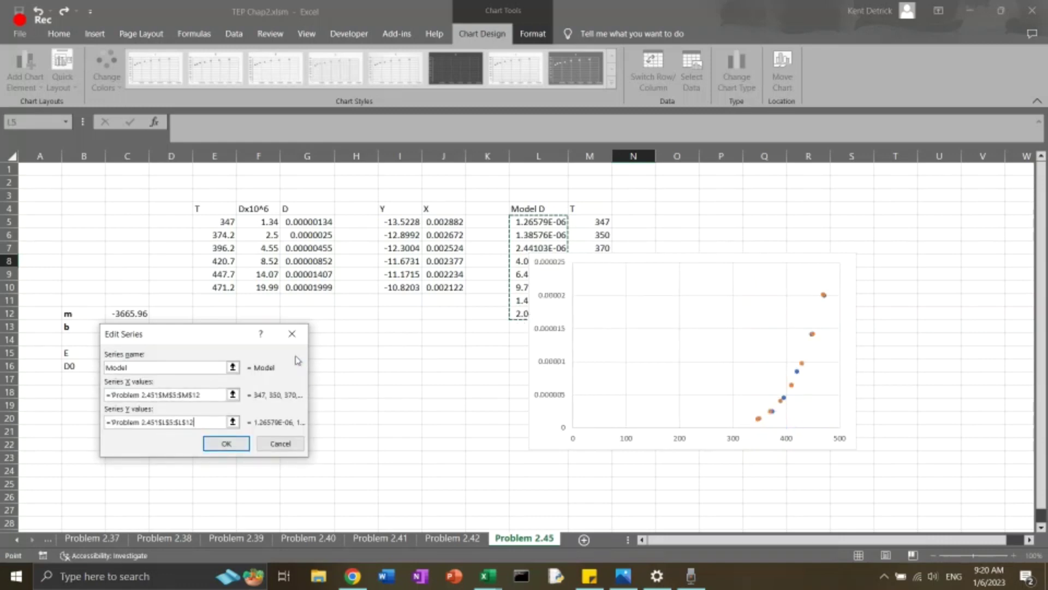
left_click(226, 443)
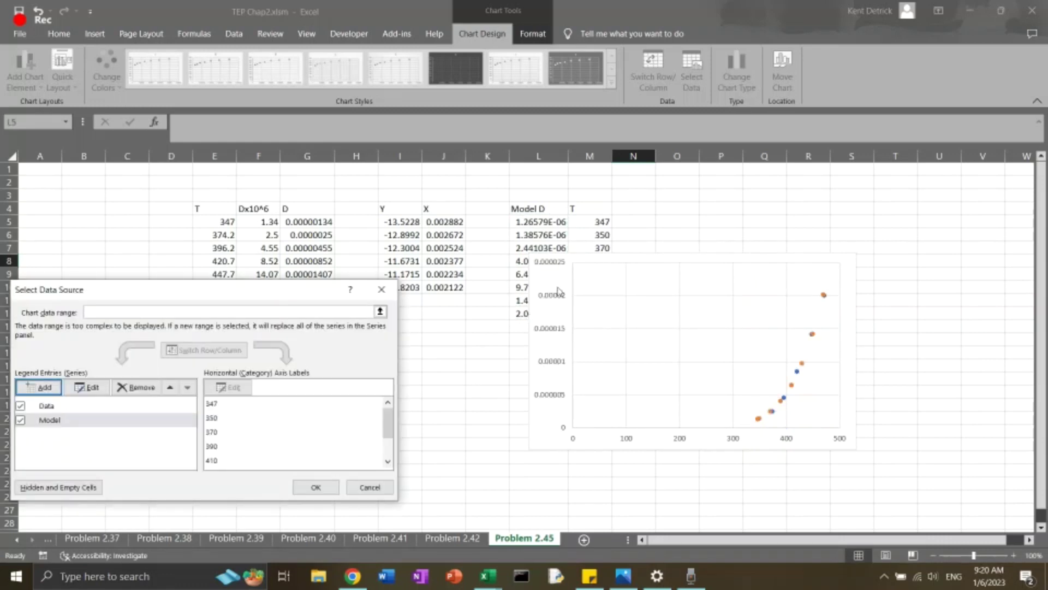
left_click(315, 488)
- Format the Model series as a solid black line
left_click_drag(590, 285, 684, 258)
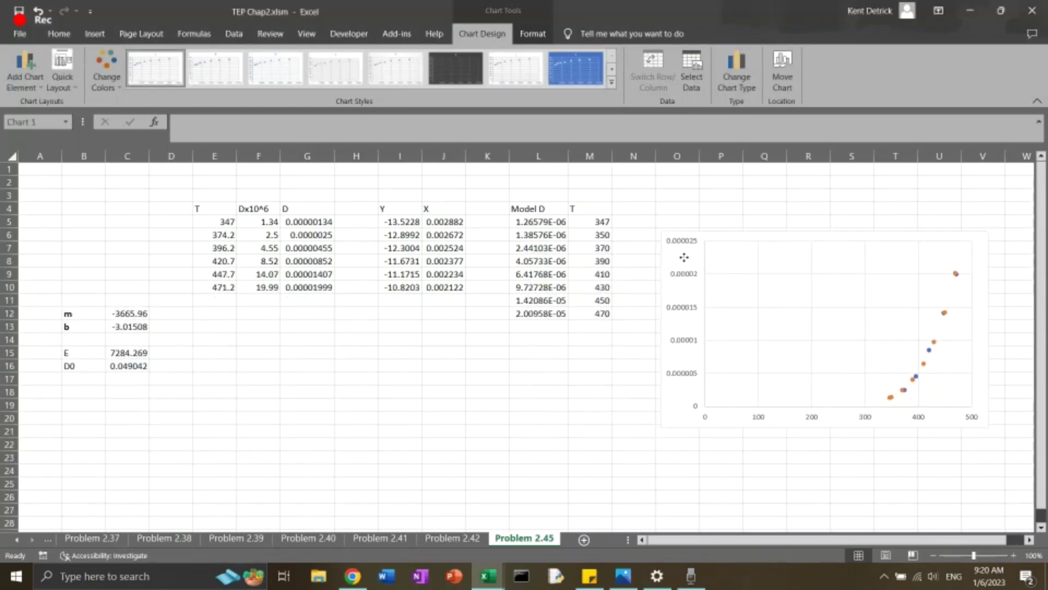
left_click(914, 379)
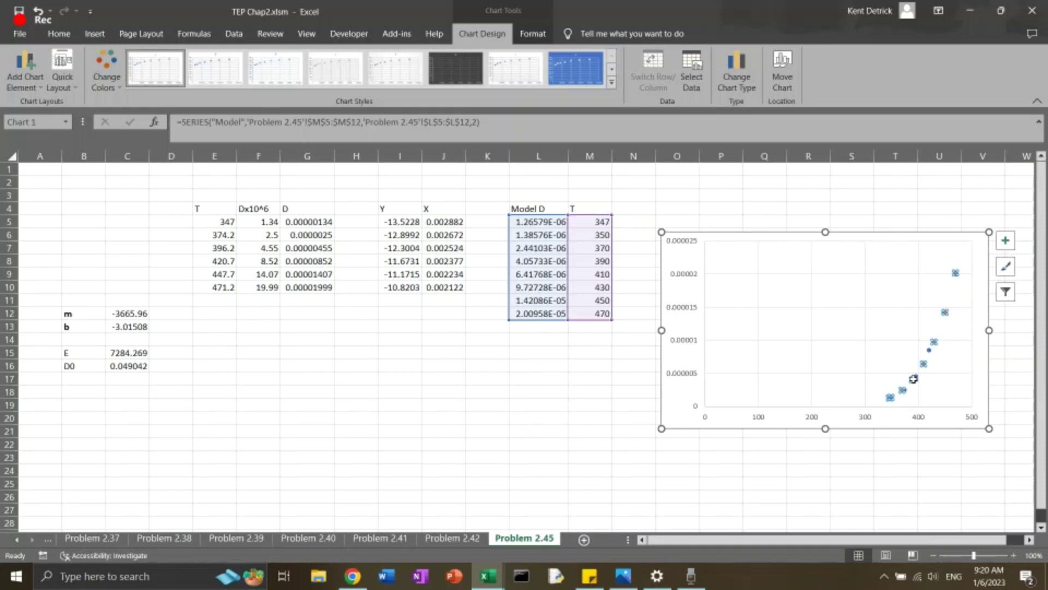
right_click(914, 379)
left_click(941, 404)
double_click(941, 404)
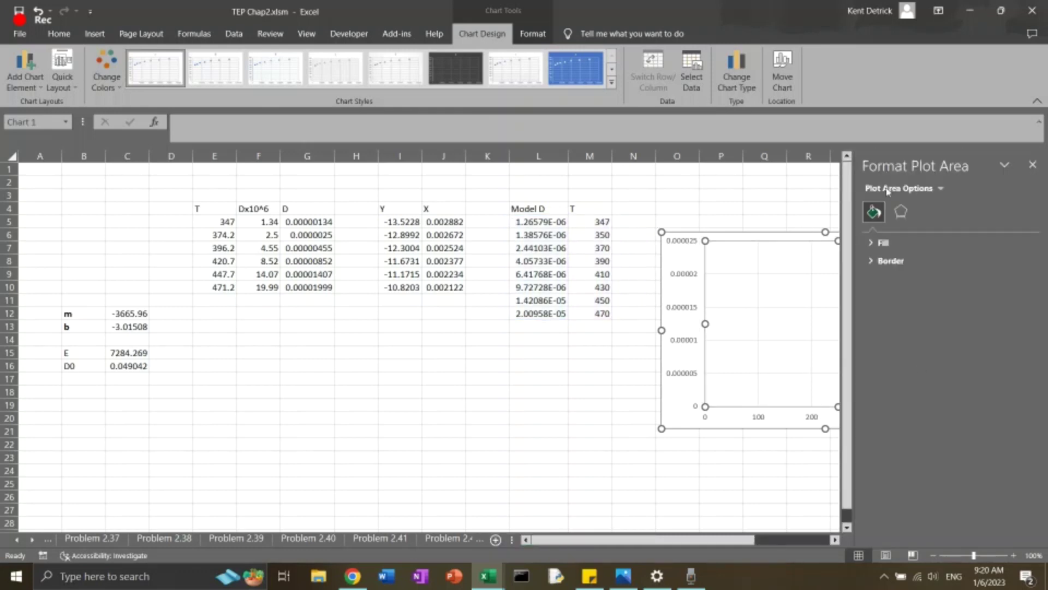
left_click_drag(770, 246, 658, 409)
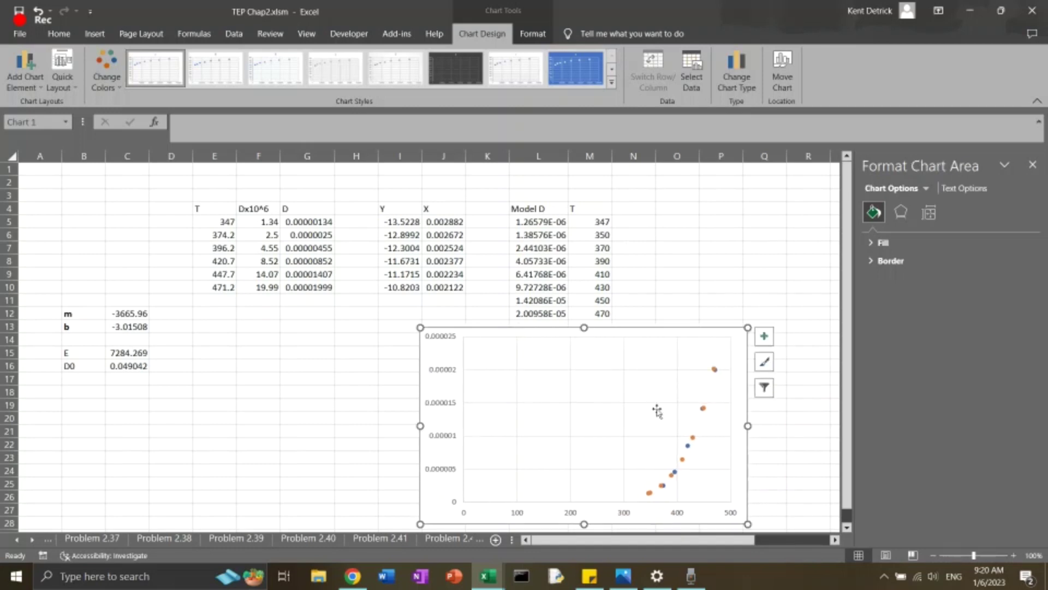
left_click(665, 430)
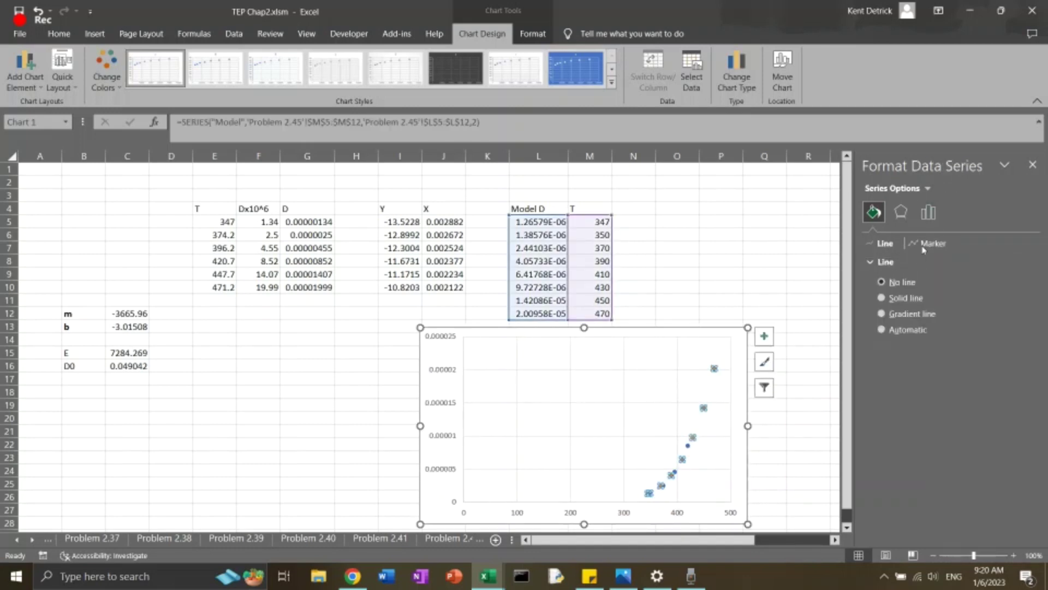
left_click(929, 243)
left_click(886, 262)
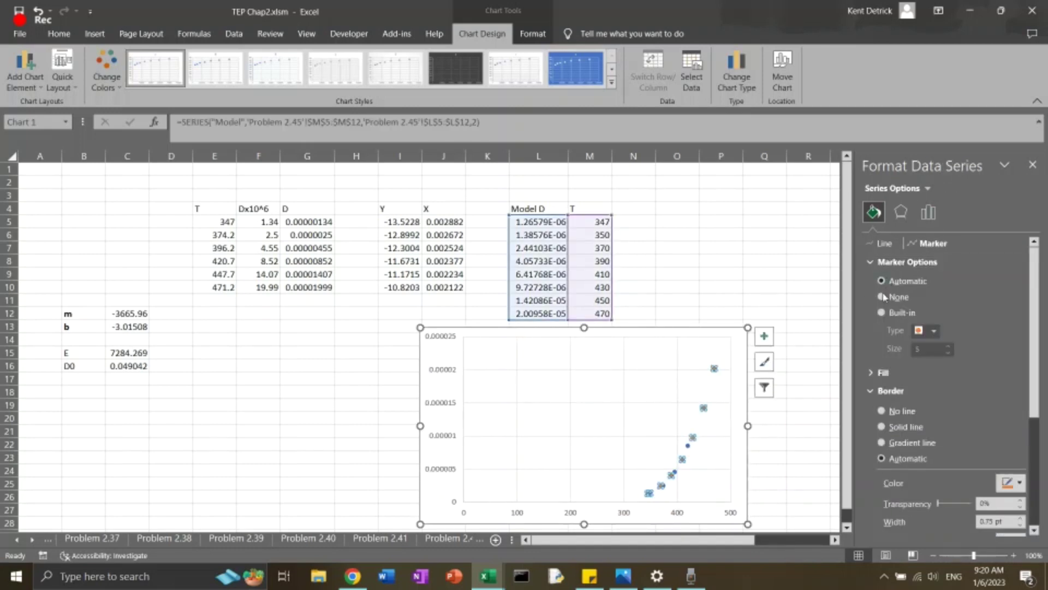
left_click(884, 243)
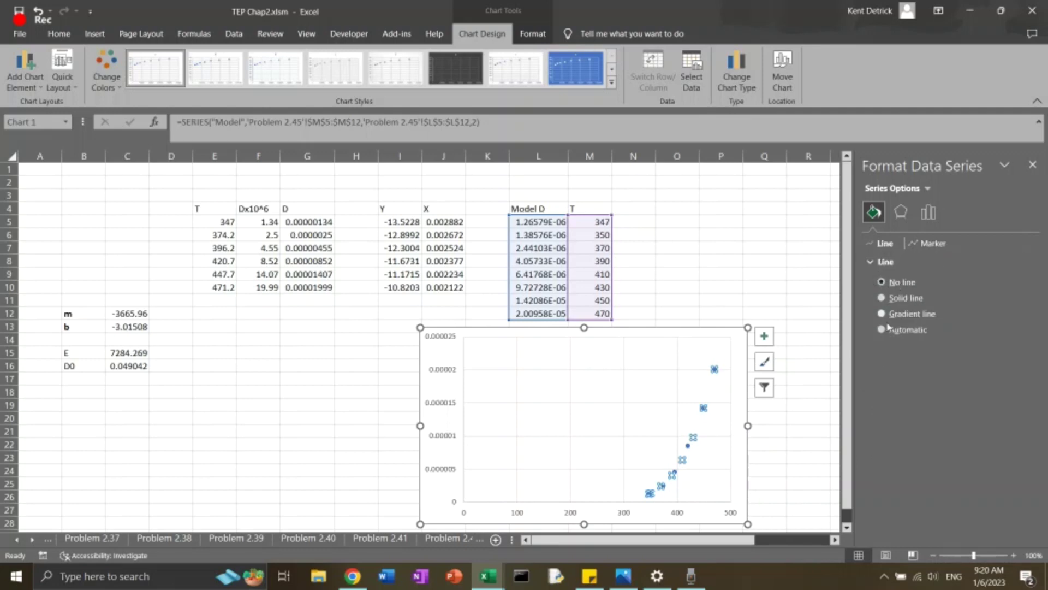
left_click(883, 329)
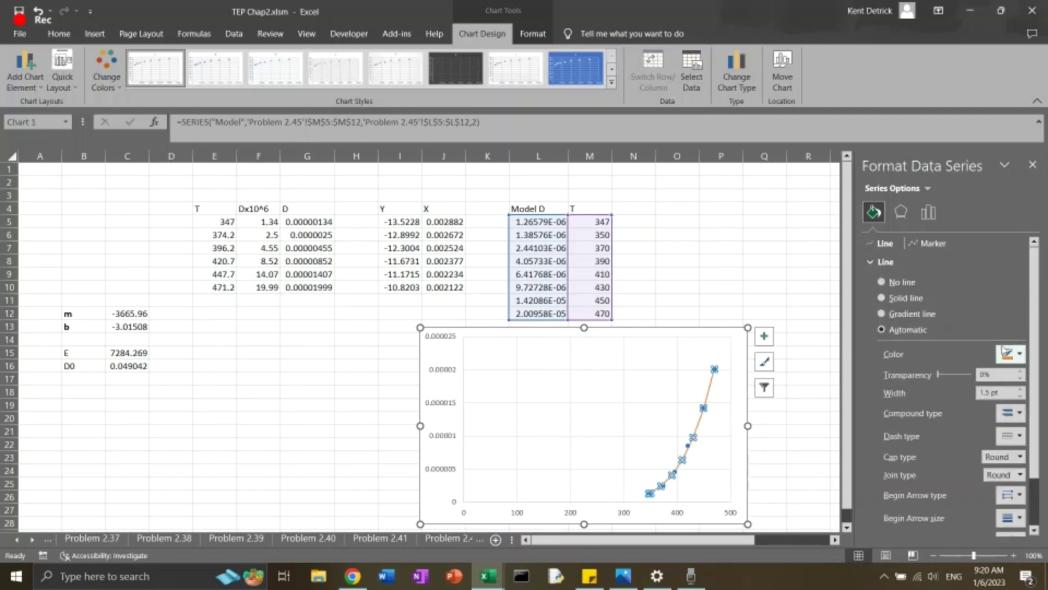
left_click(1018, 354)
left_click(974, 386)
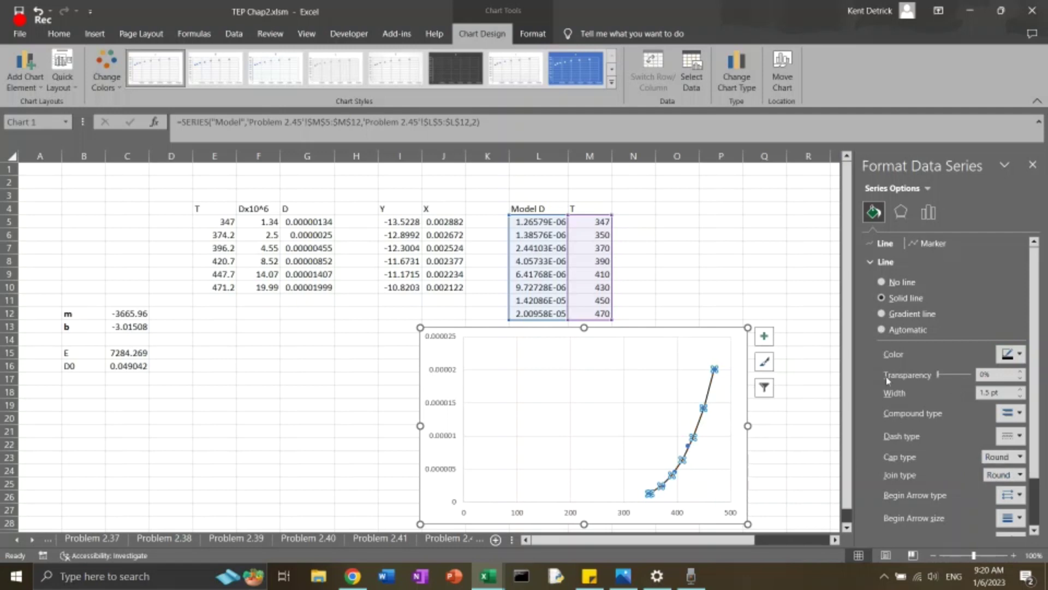
left_click(766, 455)
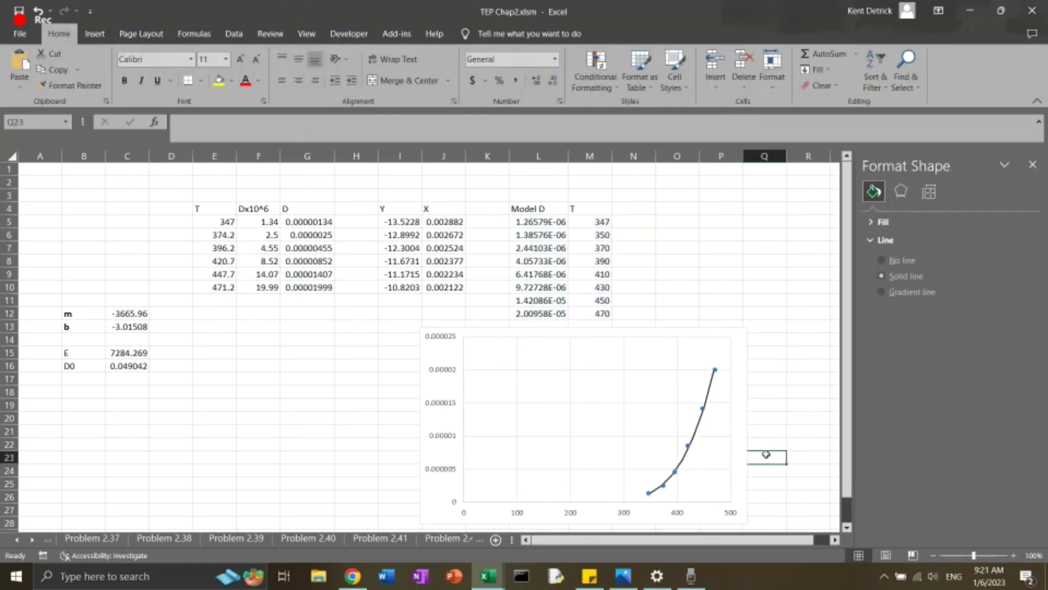
- Set the T axis minimum bound to 300
double_click(686, 515)
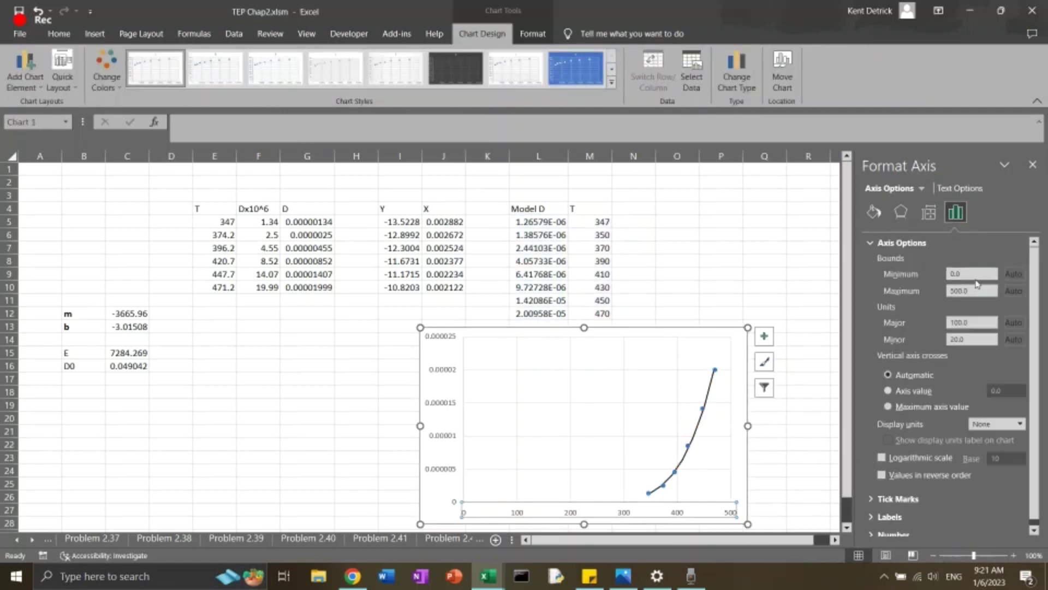
left_click(974, 291)
left_click(953, 274)
type("300")
key("Return")
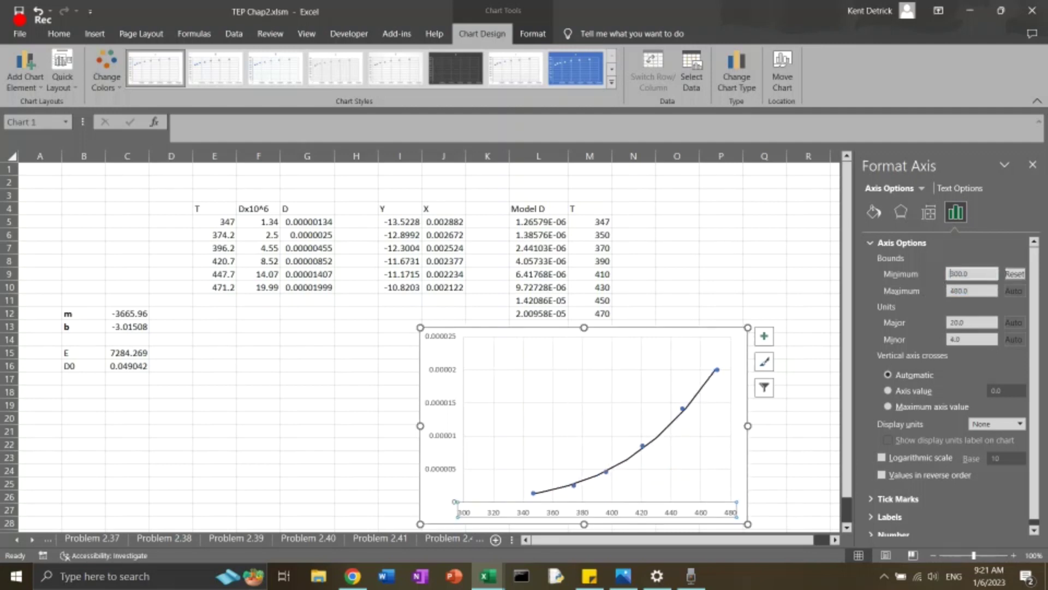
- Move the chart left beneath the data tables and clear the selection
left_click(753, 474)
left_click_drag(737, 460, 766, 438)
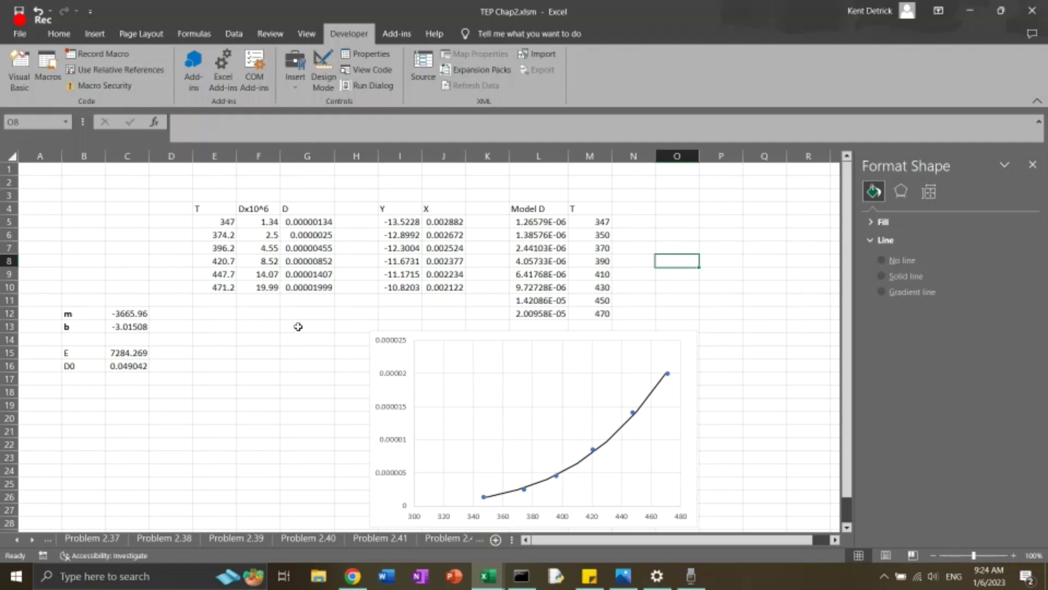
mouse_move(84, 181)
left_mouse_down()
mouse_move(681, 502)
mouse_move(681, 524)
left_mouse_up()
left_click(320, 339)
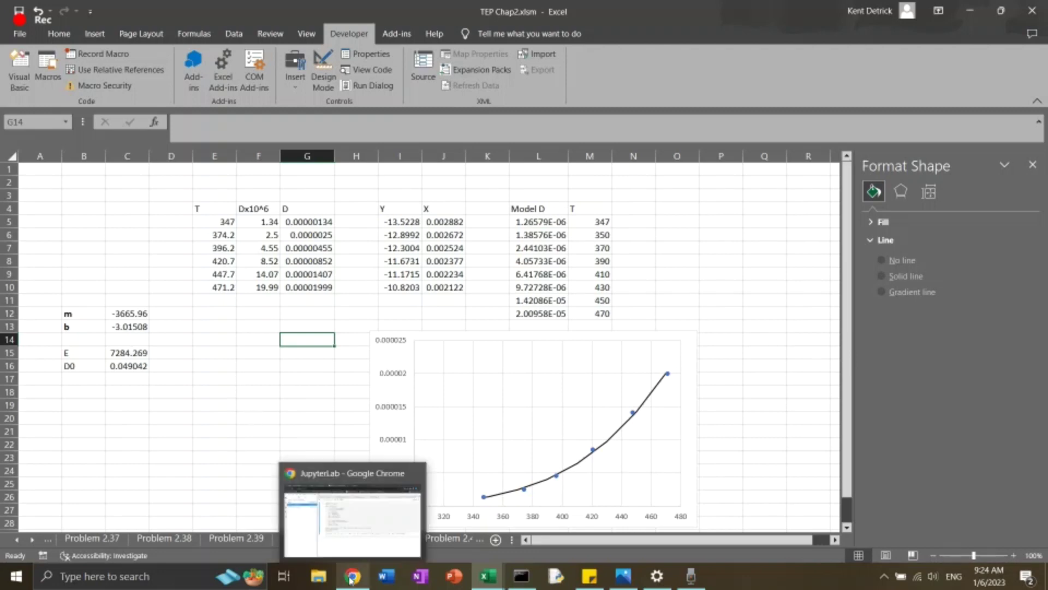
mouse_move(352, 575)
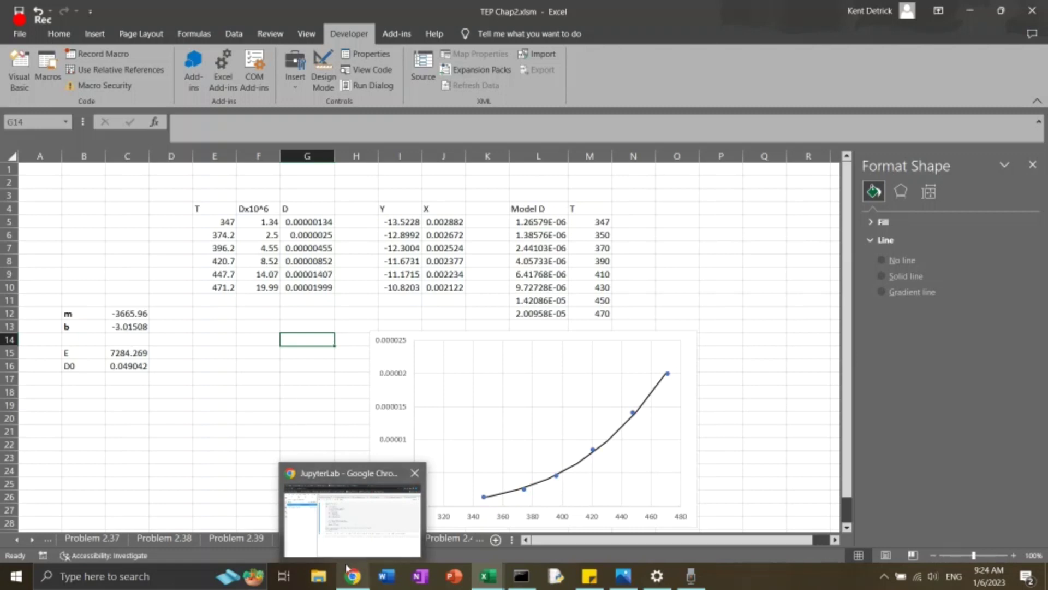
- Switch to the JupyterLab Problem 2.44 notebook
left_click(352, 515)
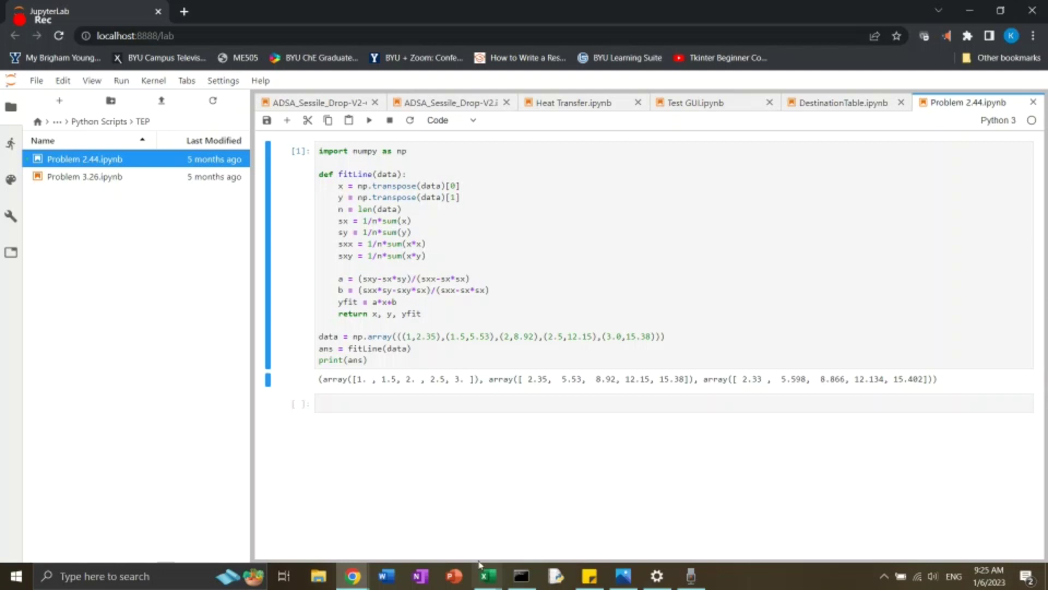
- Back in Excel, review the X/Y columns and the fitted m and b values
mouse_move(487, 575)
left_click(527, 525)
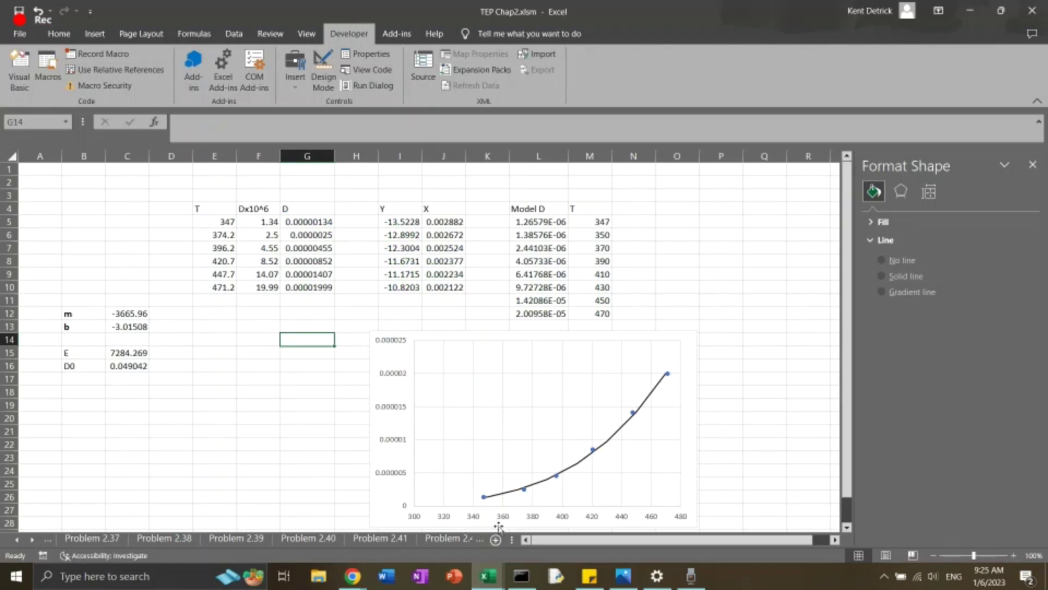
mouse_move(397, 221)
left_mouse_down()
mouse_move(440, 262)
mouse_move(442, 286)
left_mouse_up()
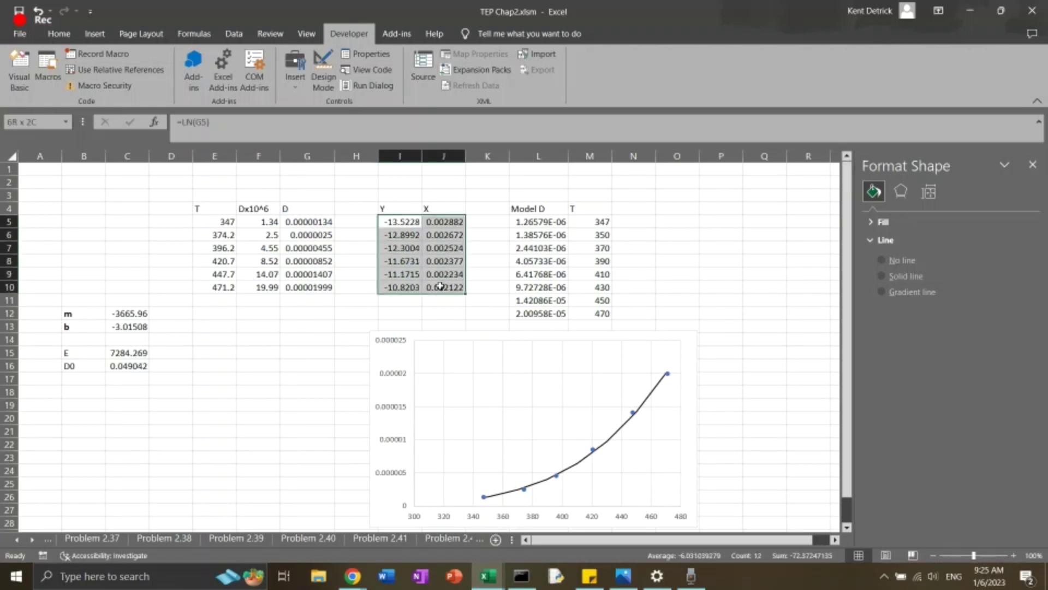
left_click(127, 313)
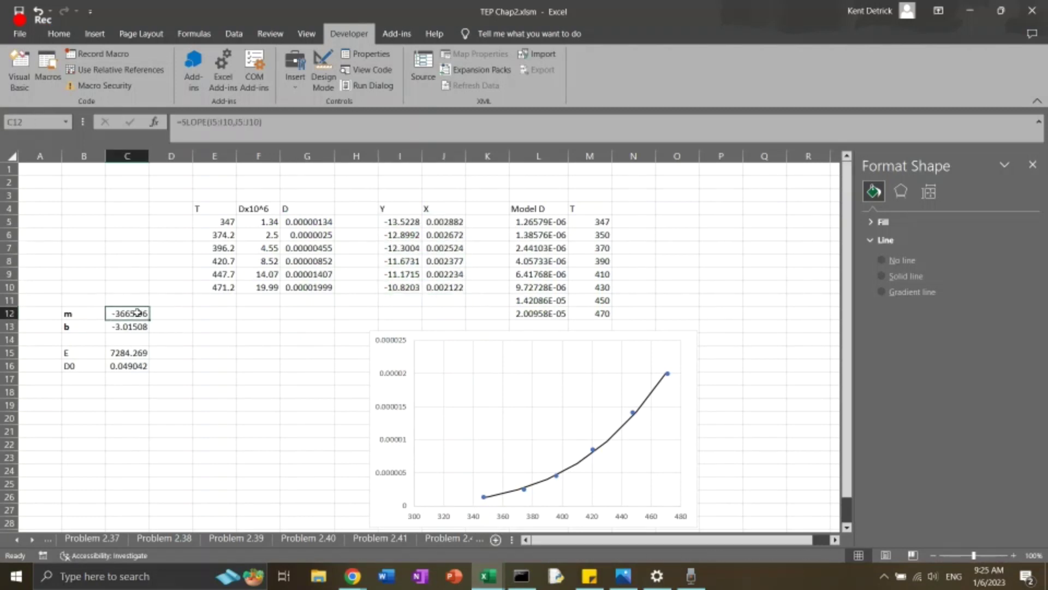
left_click_drag(138, 313, 138, 326)
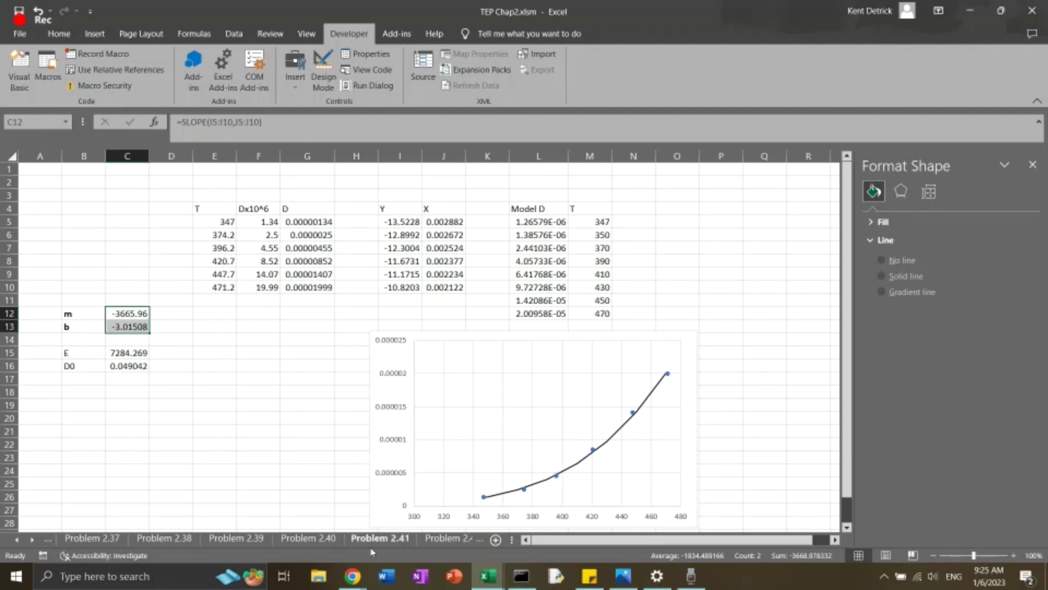
left_click(70, 313)
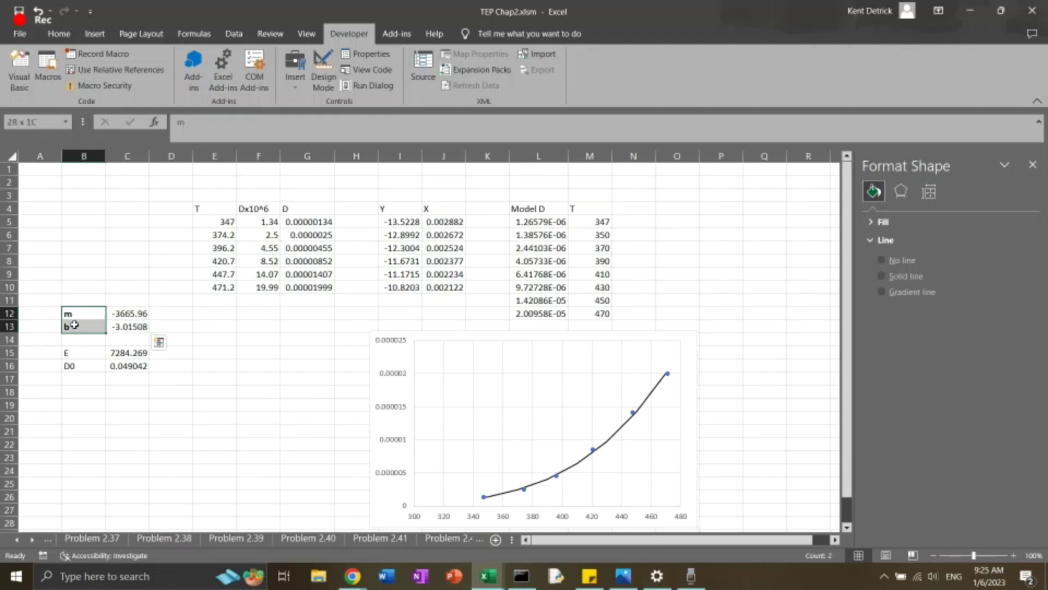
left_click_drag(84, 313, 132, 326)
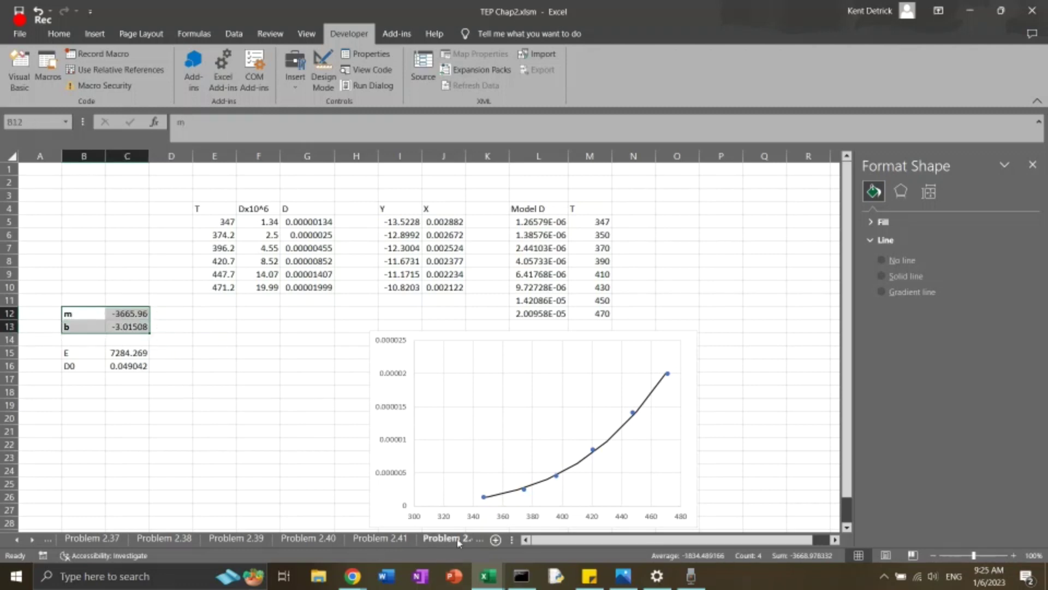
- Review the Model D row and original T/D data, then return to JupyterLab
left_click(487, 575)
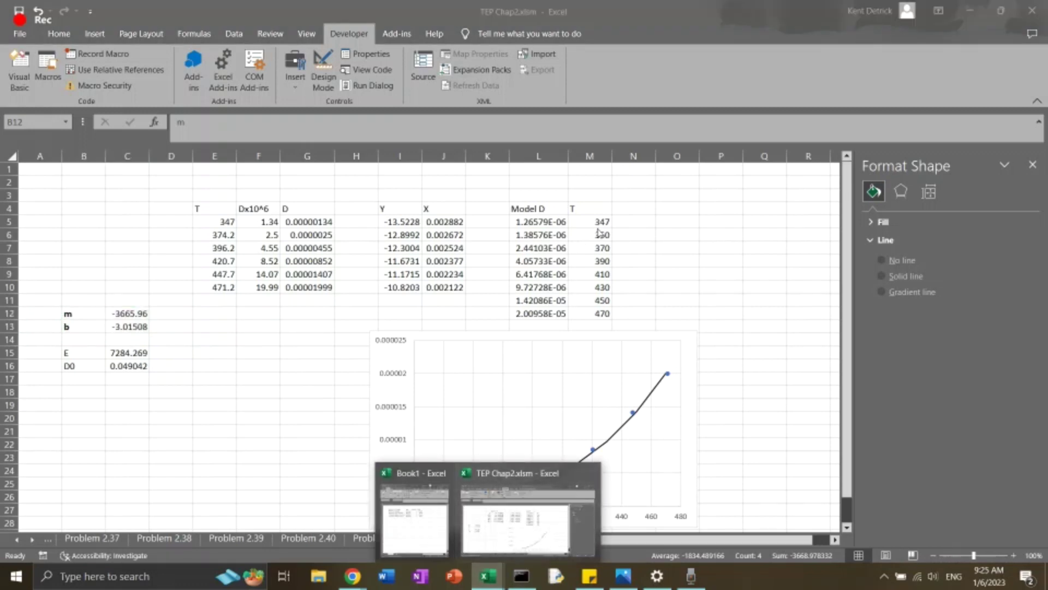
left_click_drag(534, 221, 416, 222)
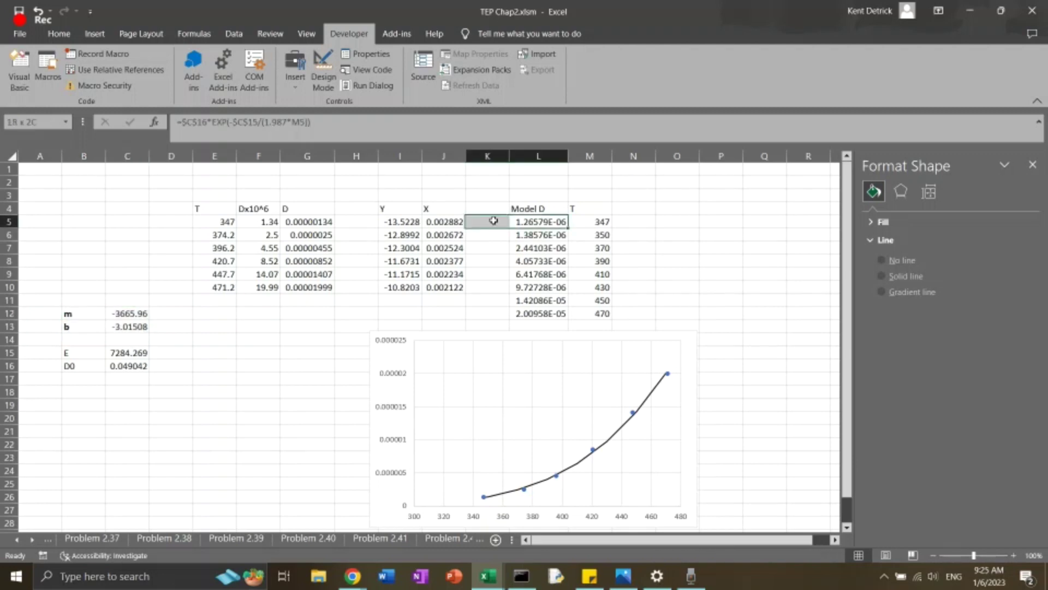
left_click_drag(214, 222, 328, 287)
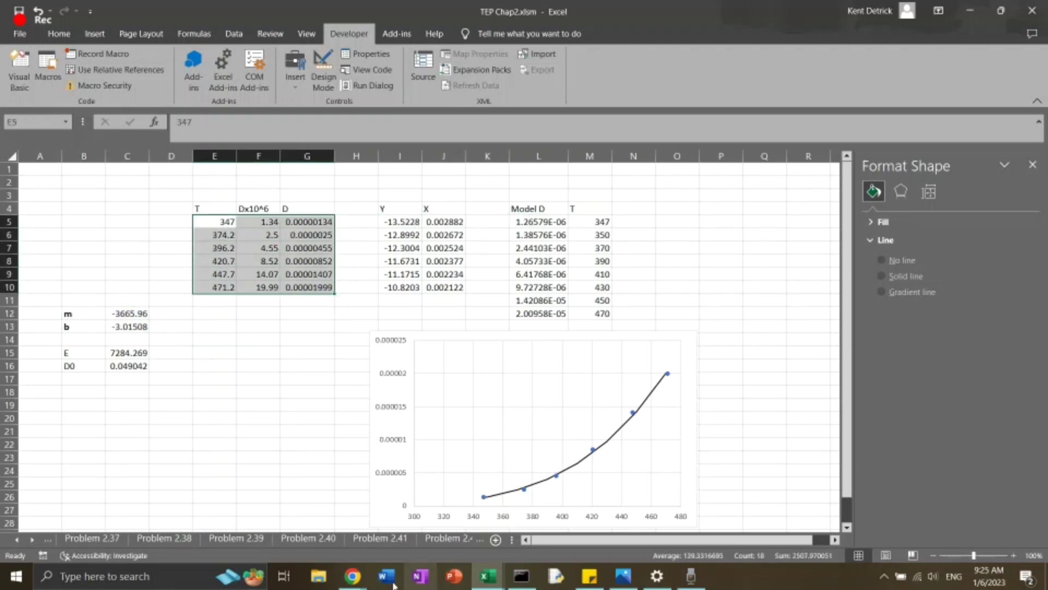
left_click(350, 576)
left_click(426, 516)
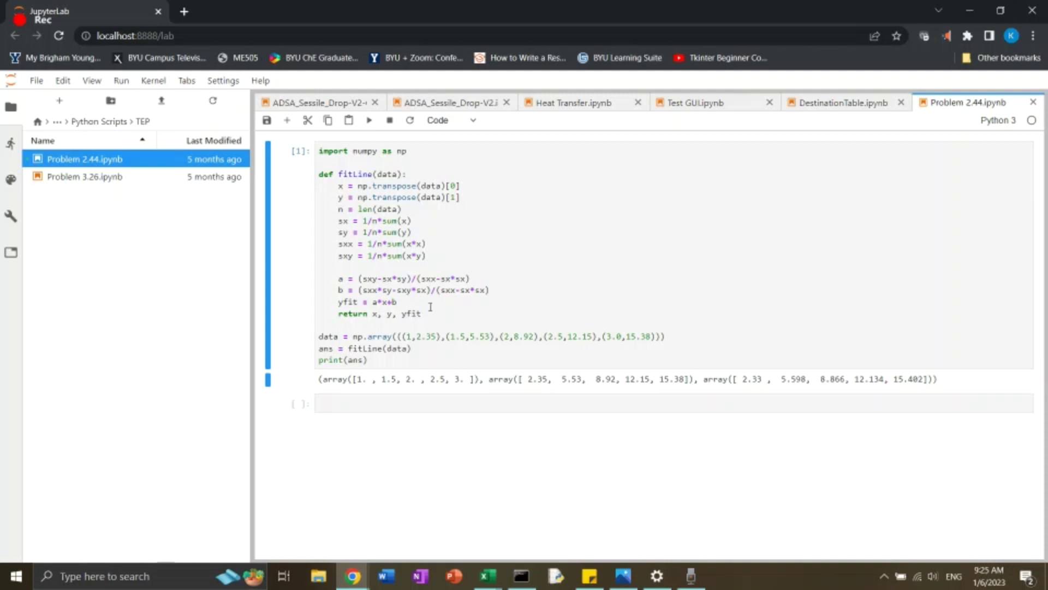
left_click(487, 576)
left_click(524, 507)
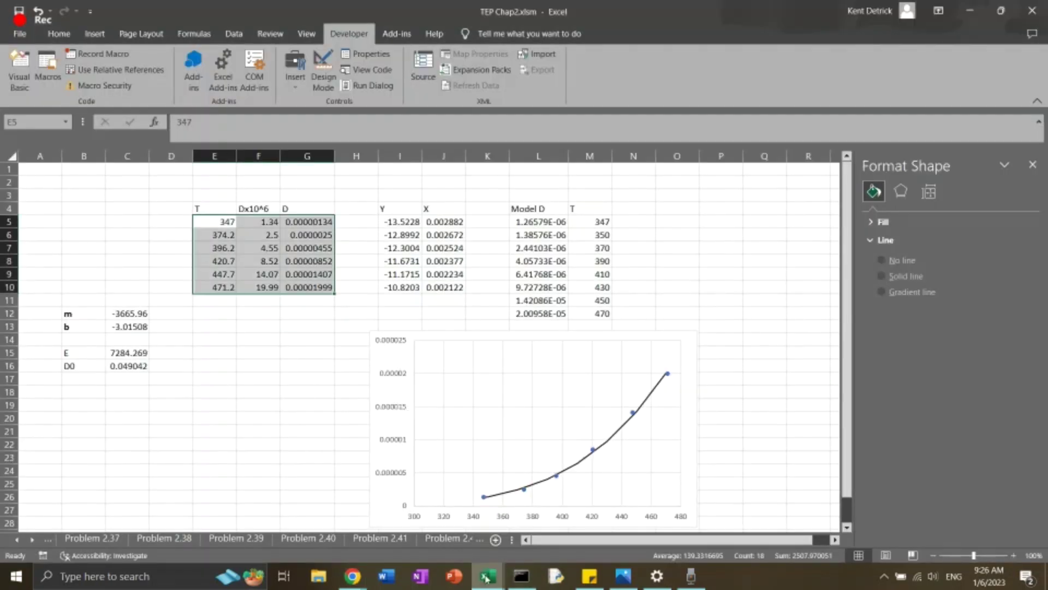
left_click(352, 576)
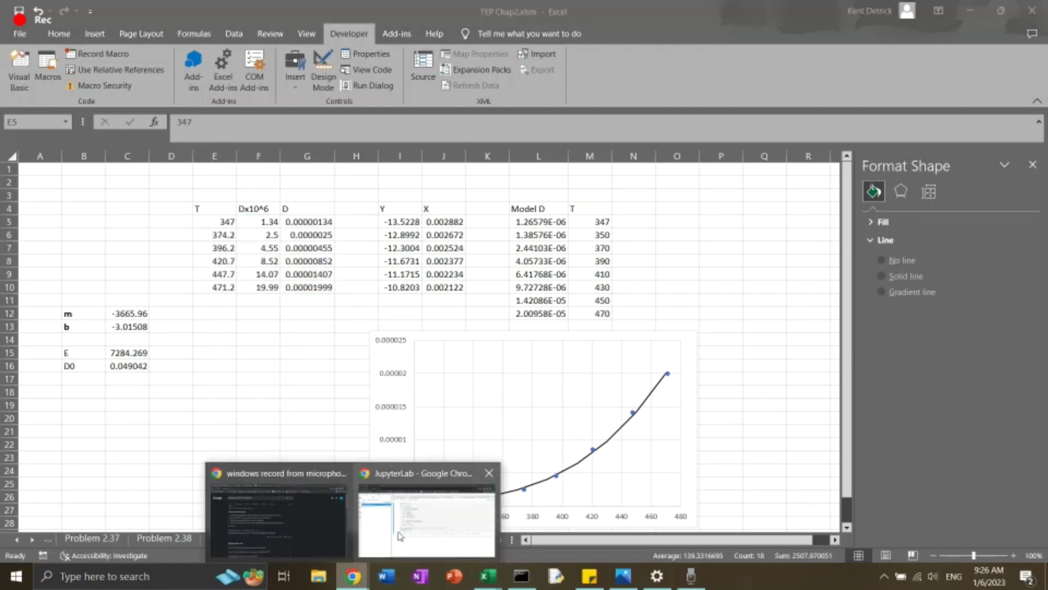
left_click(426, 517)
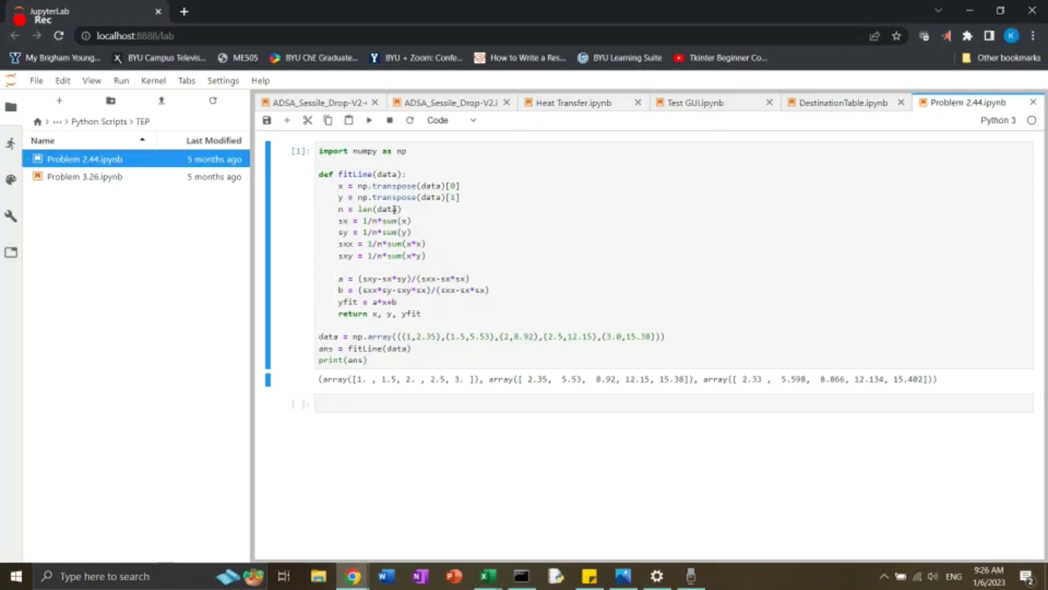